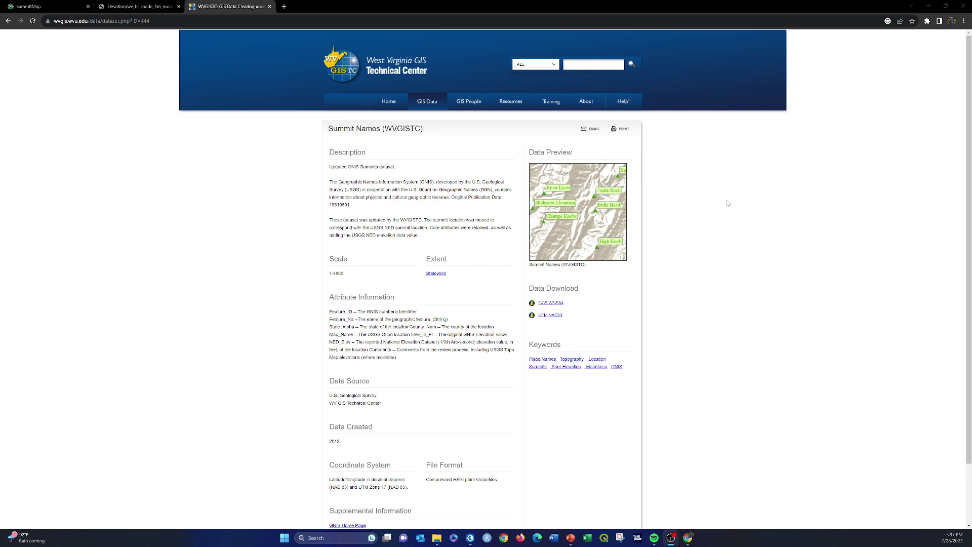
# Switch to ArcGIS Pro and review the attribute table of the summits_GISTC_052012_utm83_shp layer, closing it when done
pyautogui.click(928, 5)
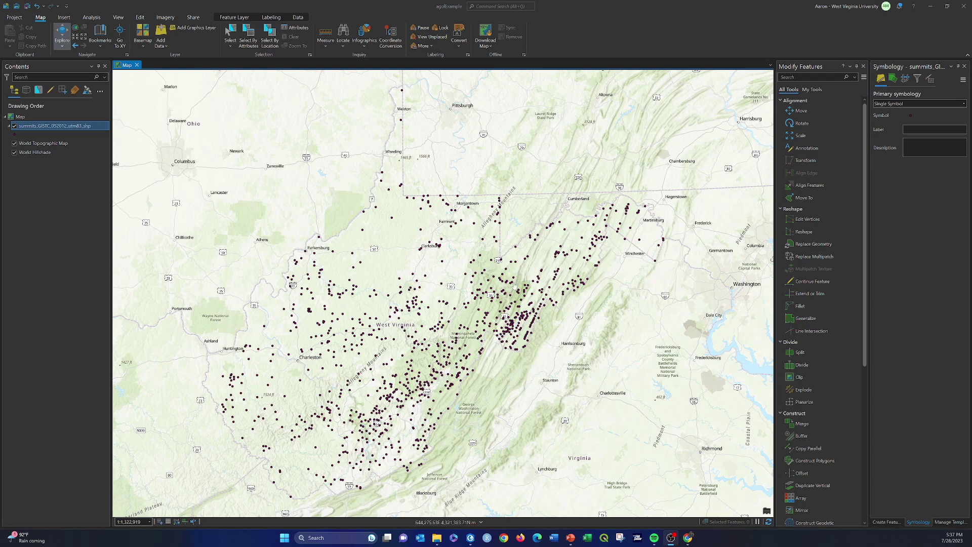
pyautogui.rightClick(39, 125)
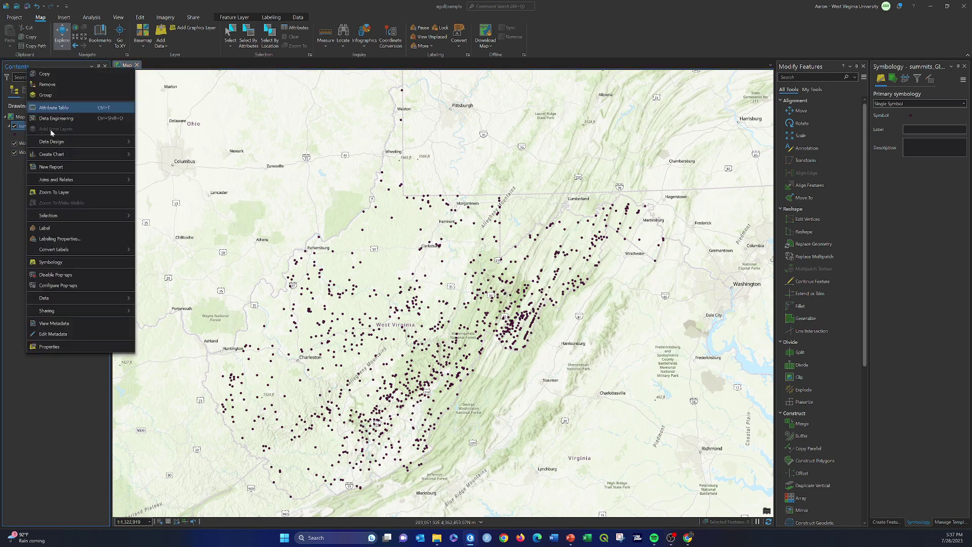
pyautogui.press('Escape')
pyautogui.hotkey('ctrl', 't')
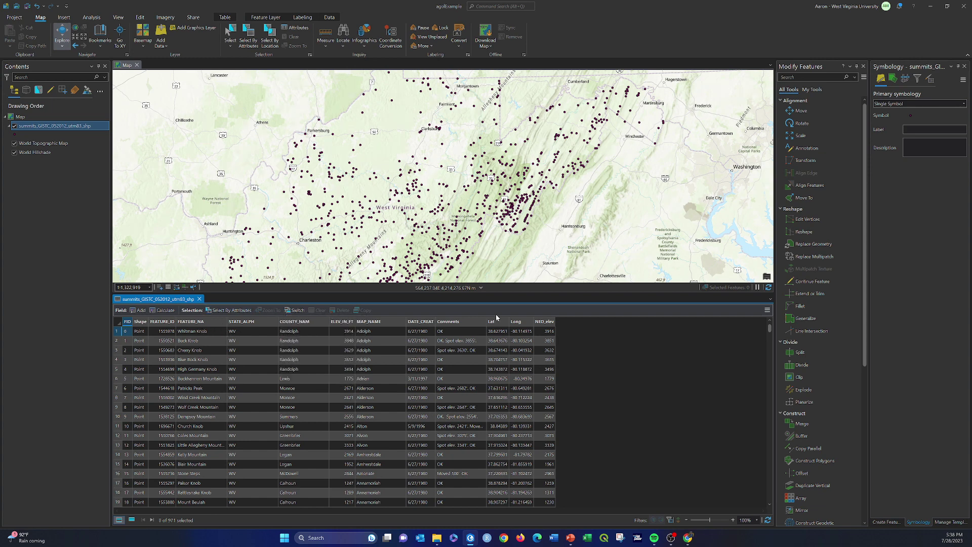
pyautogui.click(200, 299)
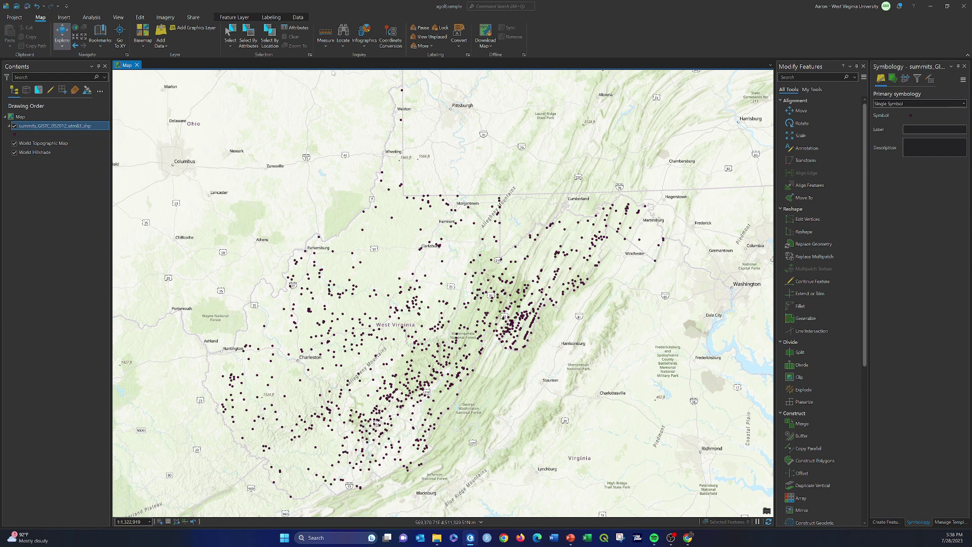
# Open the attribute table of the summits layer
pyautogui.click(300, 18)
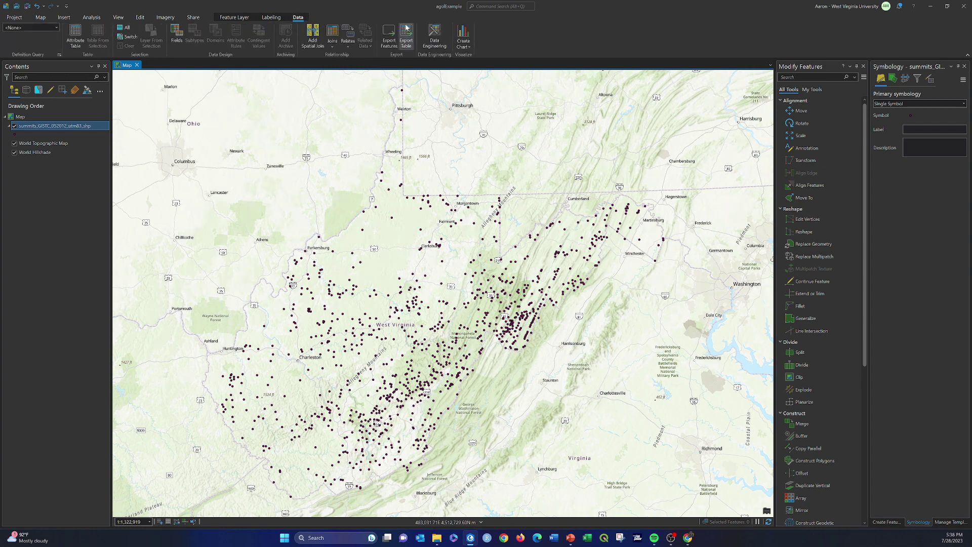
pyautogui.rightClick(56, 126)
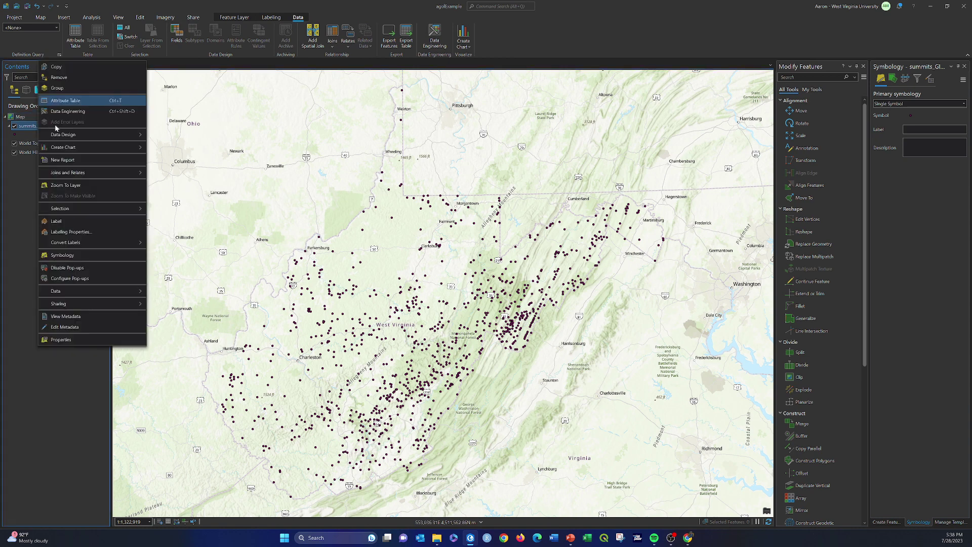
pyautogui.click(61, 103)
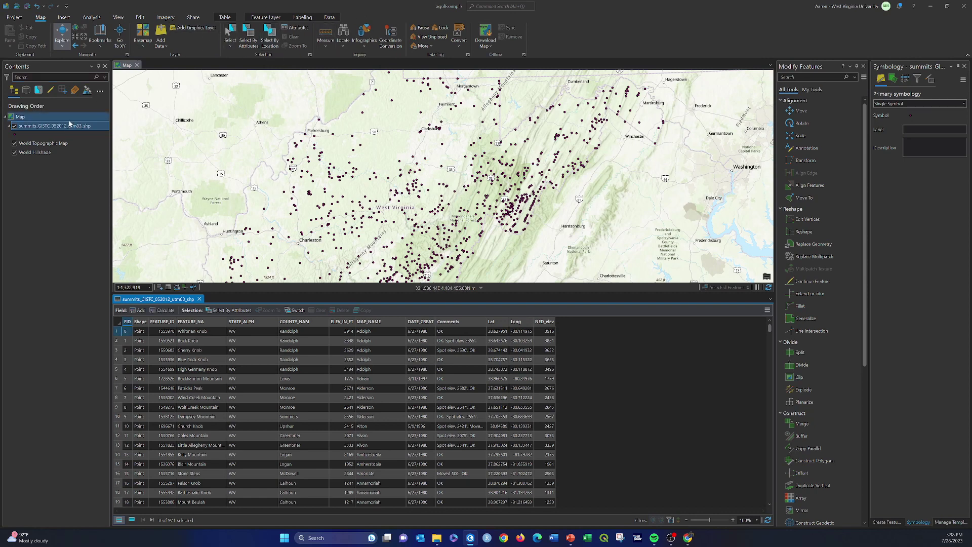
# Start Export Table for the summits layer and browse the output location to C:\myFiles\work
pyautogui.click(328, 18)
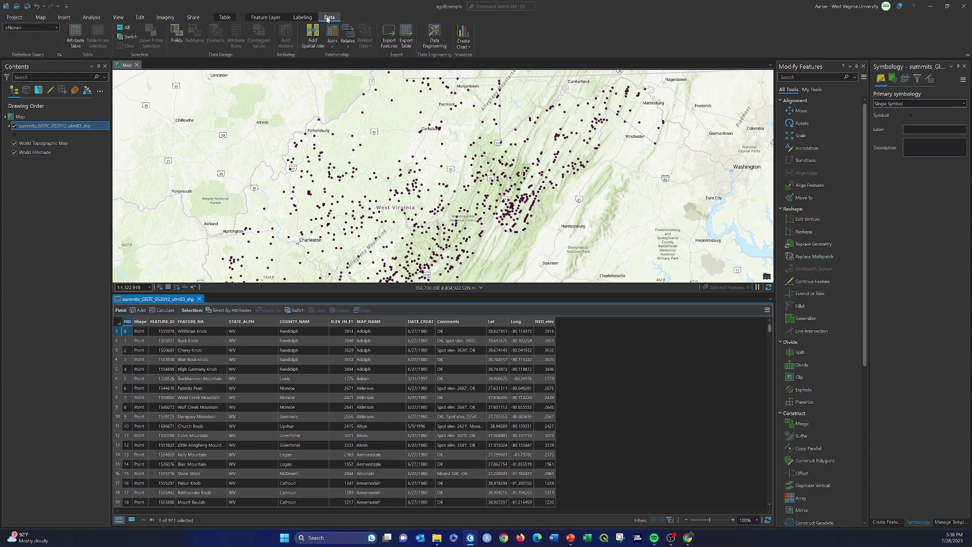
pyautogui.click(407, 33)
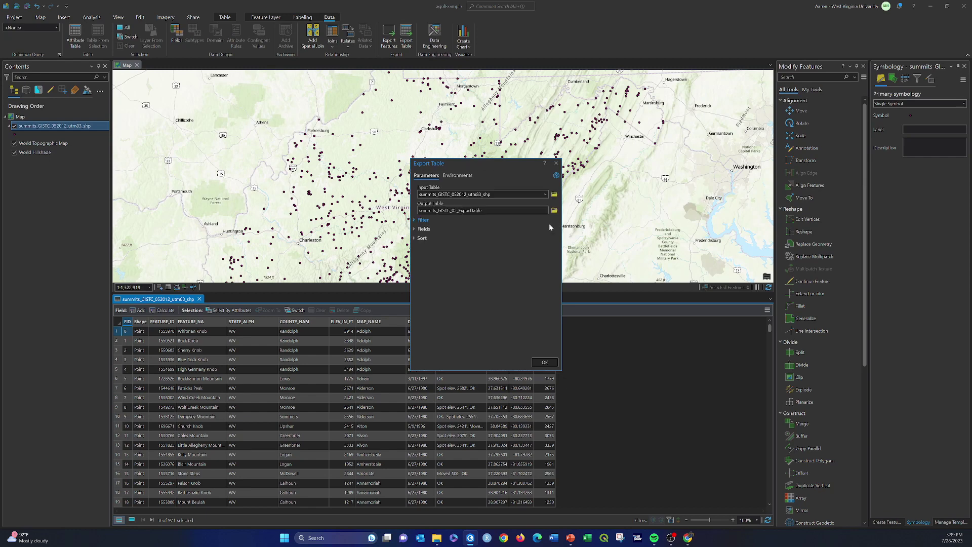
pyautogui.click(499, 210)
pyautogui.click(554, 210)
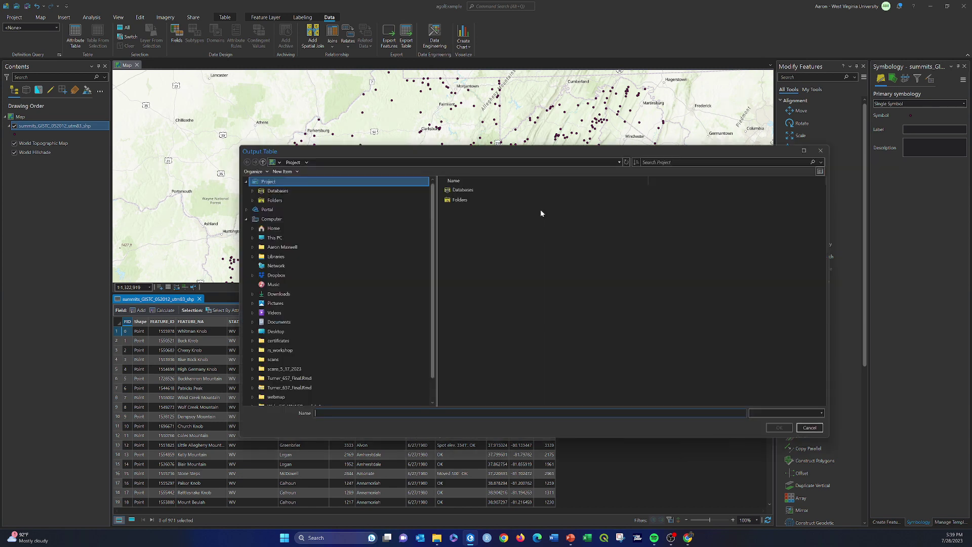
pyautogui.scroll(-2, 319, 301)
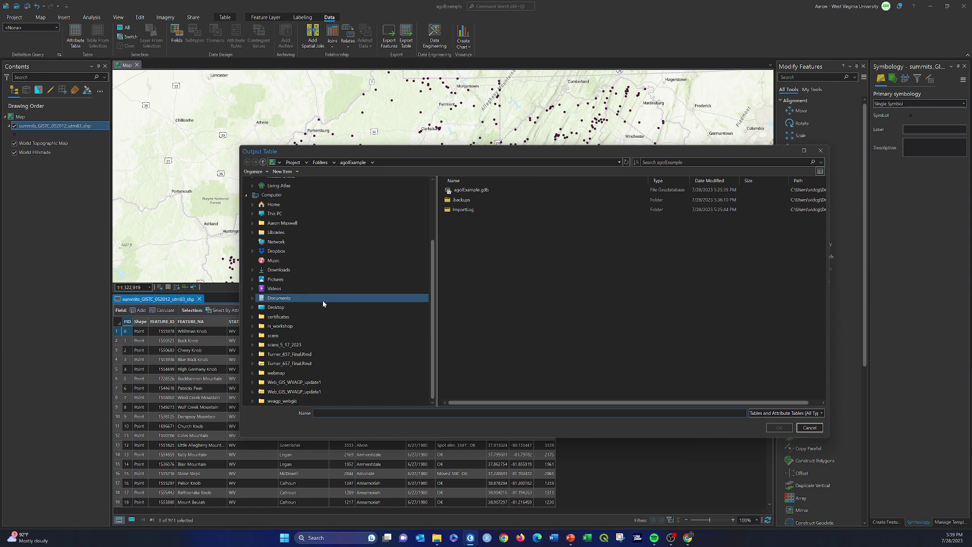
pyautogui.scroll(2, 310, 312)
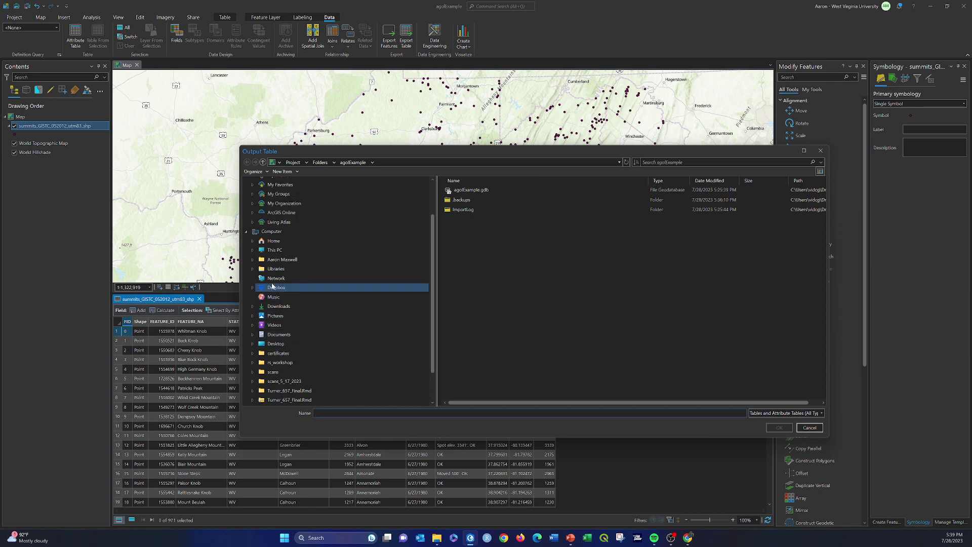
pyautogui.scroll(2, 272, 288)
pyautogui.click(276, 293)
pyautogui.doubleClick(467, 191)
pyautogui.doubleClick(446, 222)
pyautogui.doubleClick(458, 200)
# Create a folder called newAGOLVideosData in the work directory and open it
pyautogui.rightClick(465, 344)
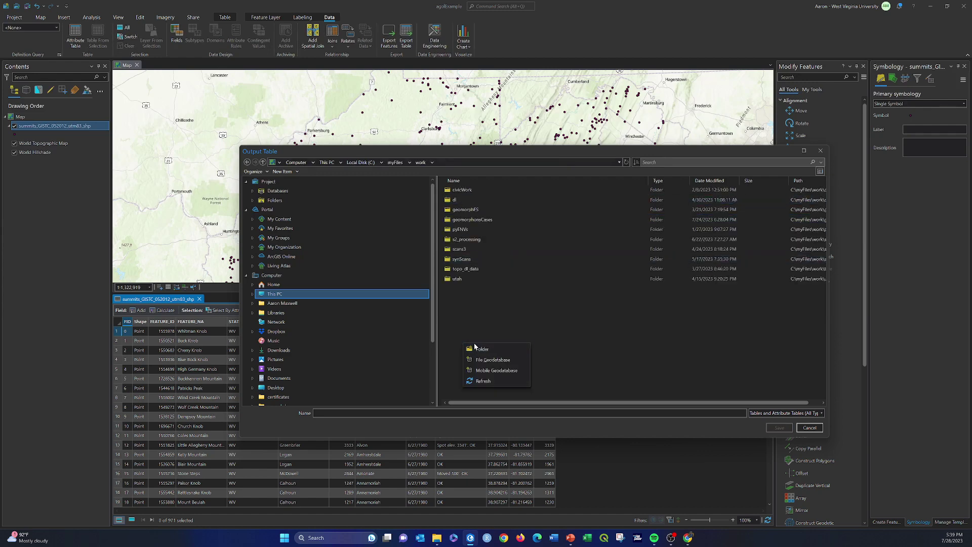
pyautogui.click(480, 349)
pyautogui.press('BackSpace')
pyautogui.write('newAGOLVideosData')
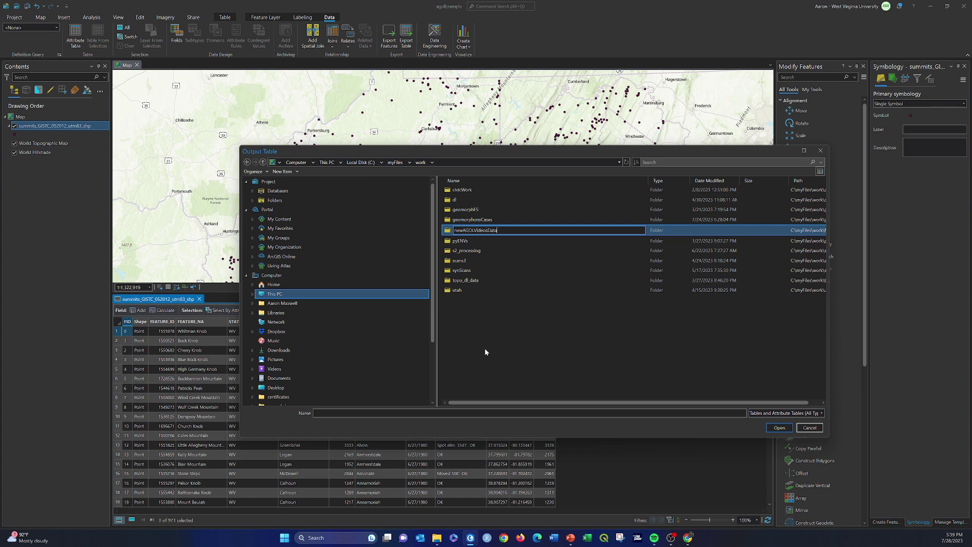
pyautogui.press('Return')
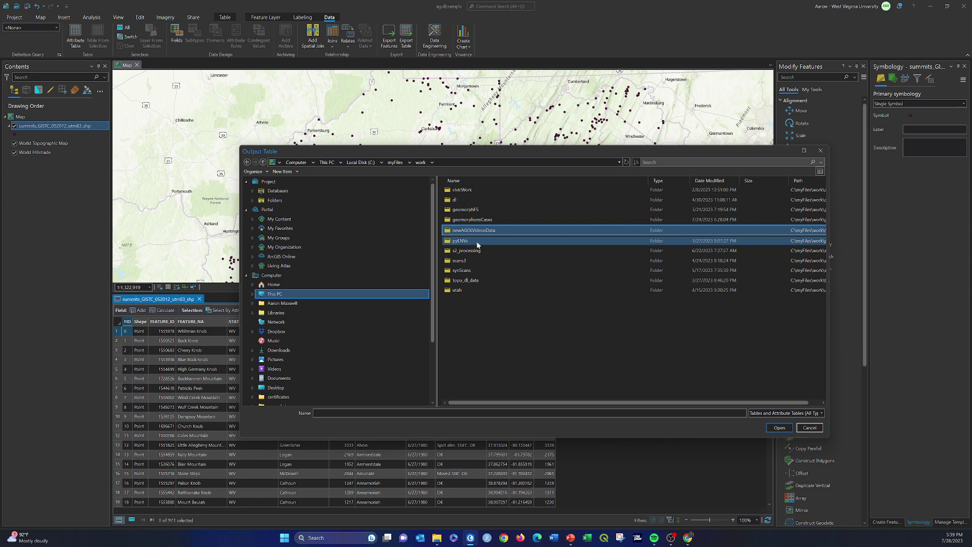
pyautogui.doubleClick(470, 230)
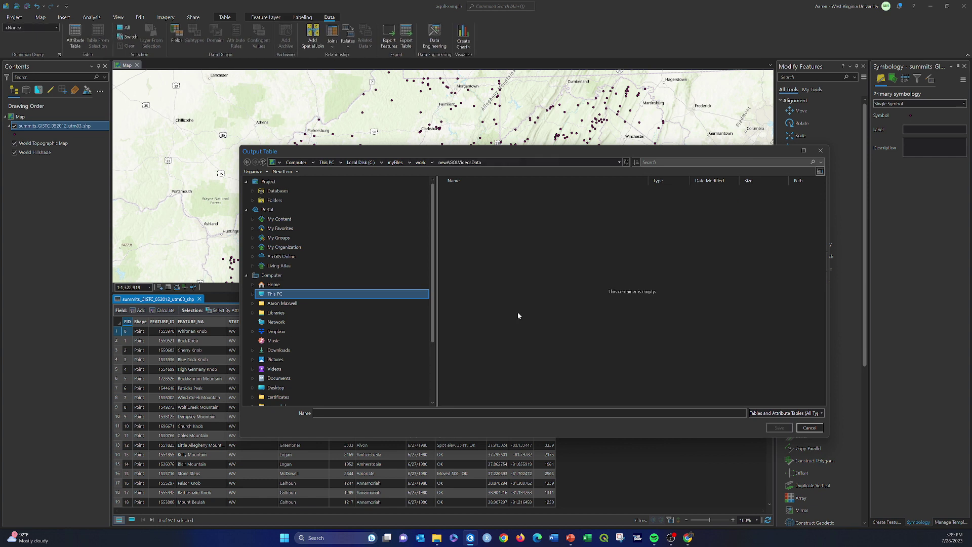
pyautogui.click(809, 412)
pyautogui.click(811, 413)
pyautogui.click(384, 412)
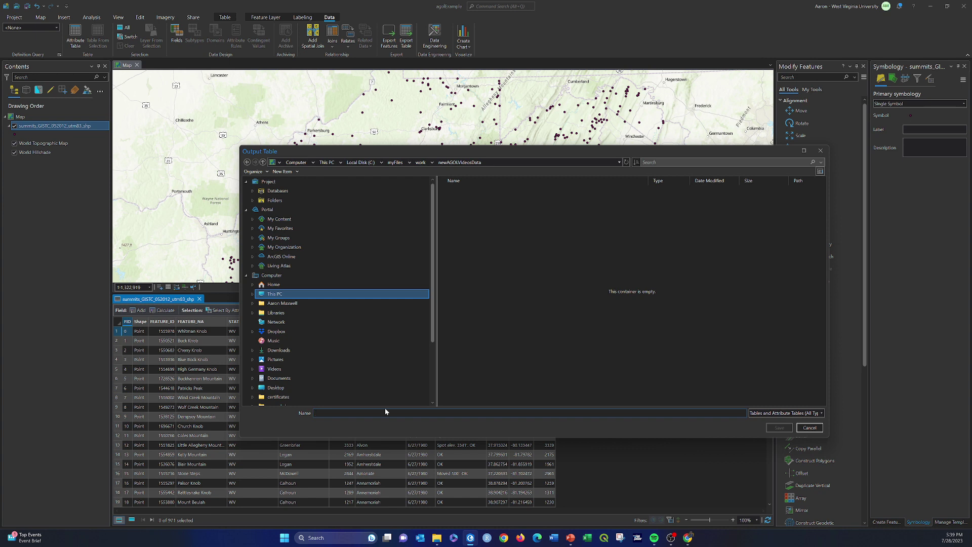
pyautogui.write('summits.csv')
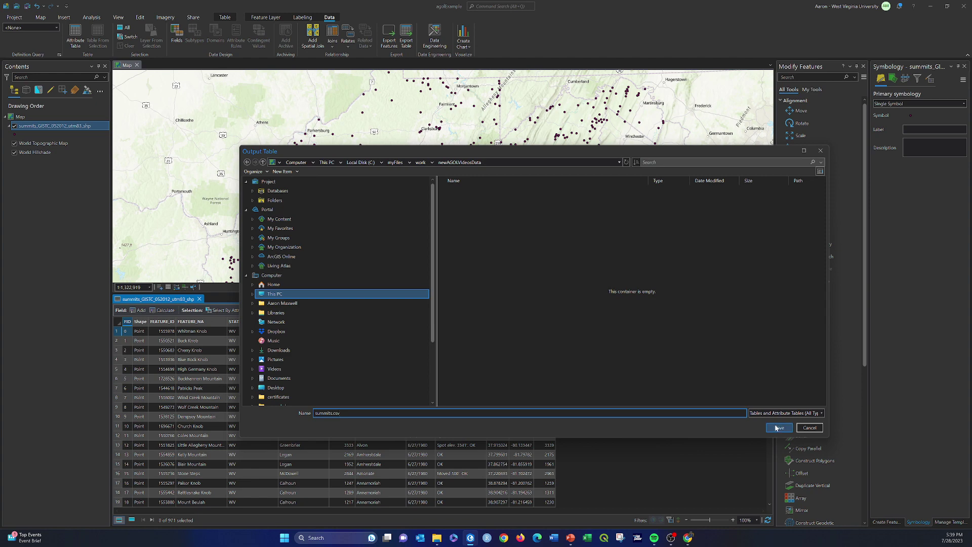
pyautogui.moveTo(446, 155); pyautogui.dragTo(468, 118)
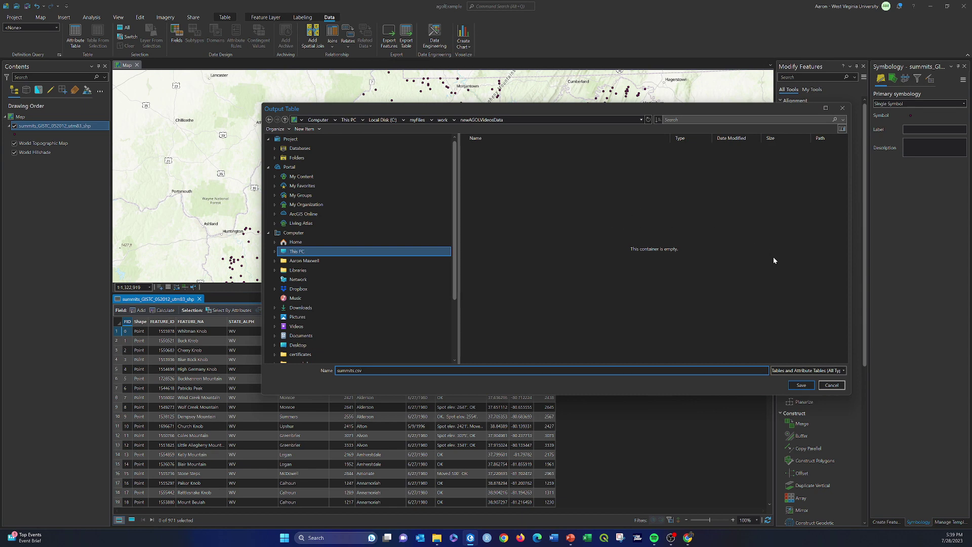
pyautogui.click(832, 385)
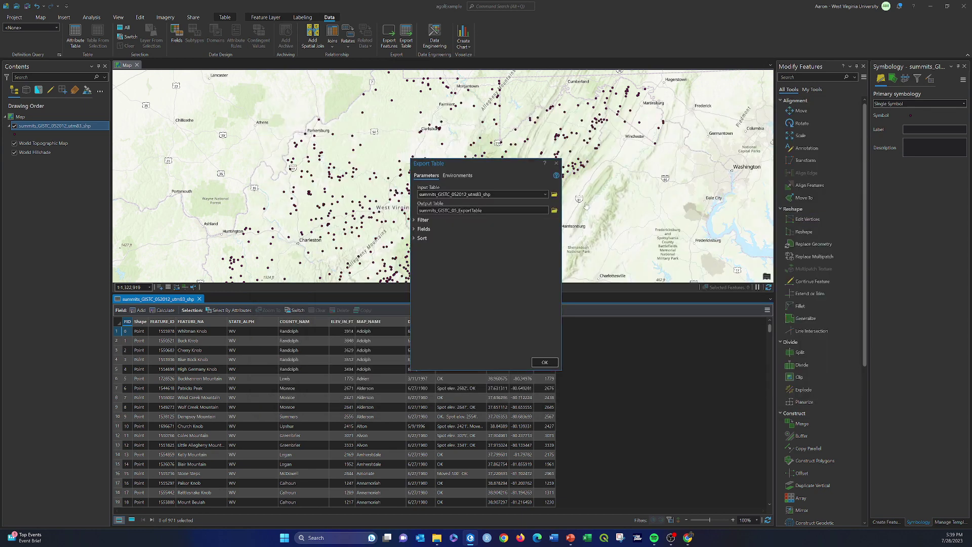
pyautogui.click(557, 166)
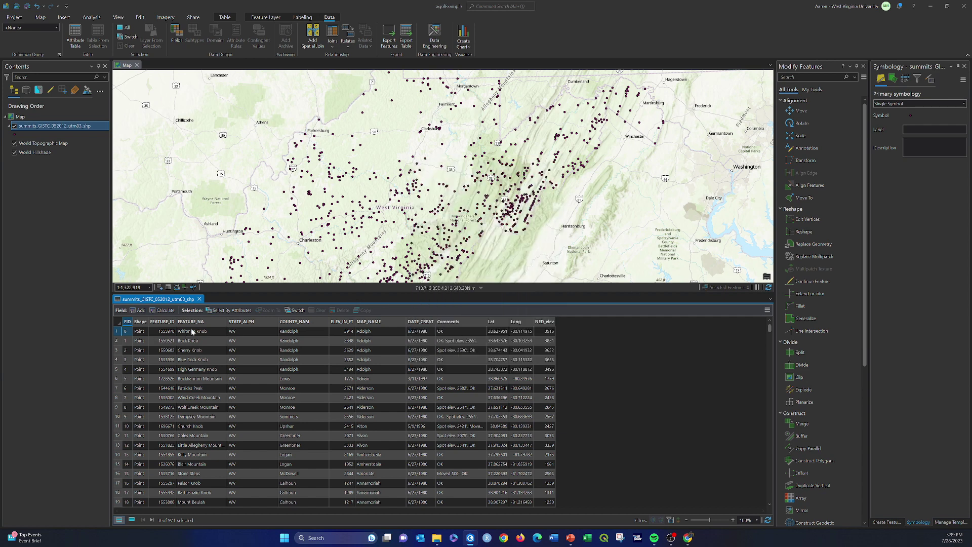
# Delete the Lat and Long fields from the summits attribute table
pyautogui.rightClick(491, 322)
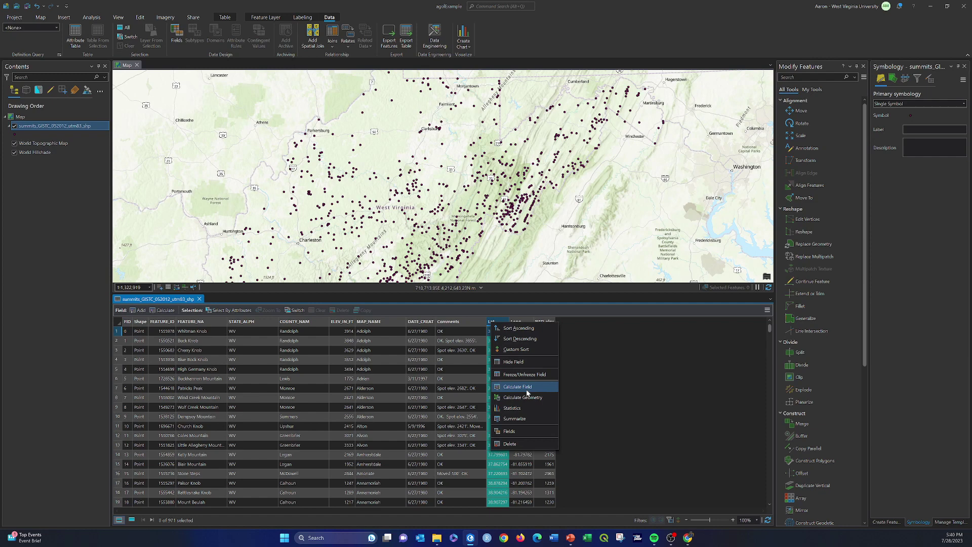
pyautogui.click(511, 444)
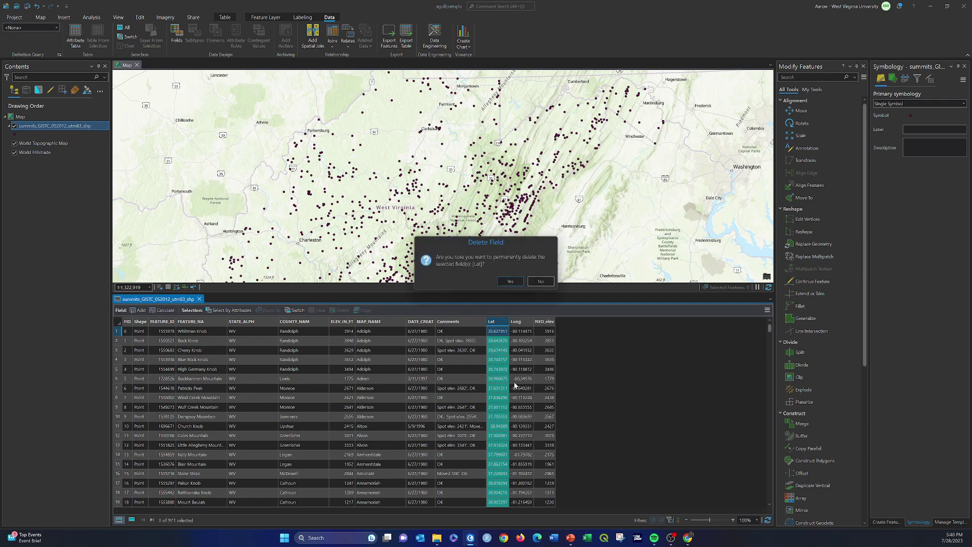
pyautogui.click(512, 284)
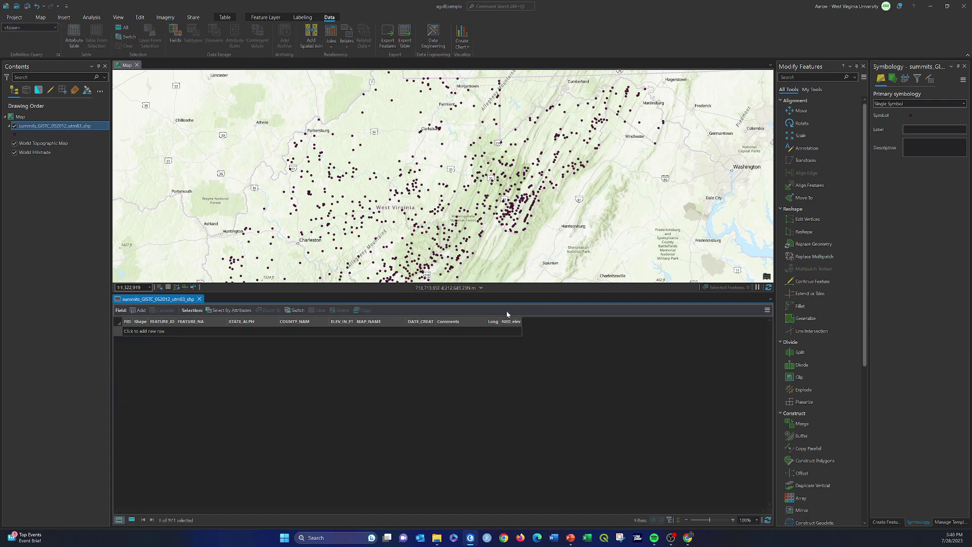
pyautogui.rightClick(498, 323)
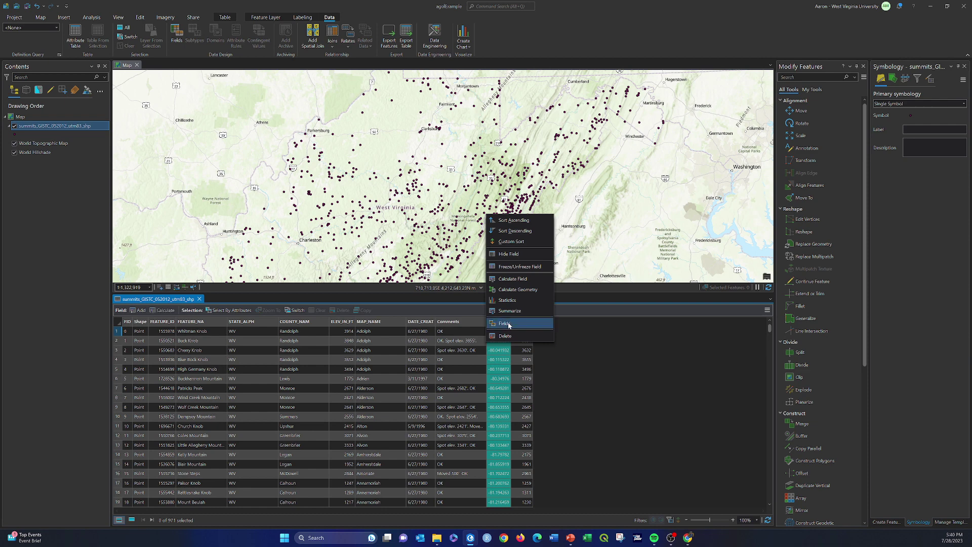
pyautogui.click(505, 336)
pyautogui.click(510, 281)
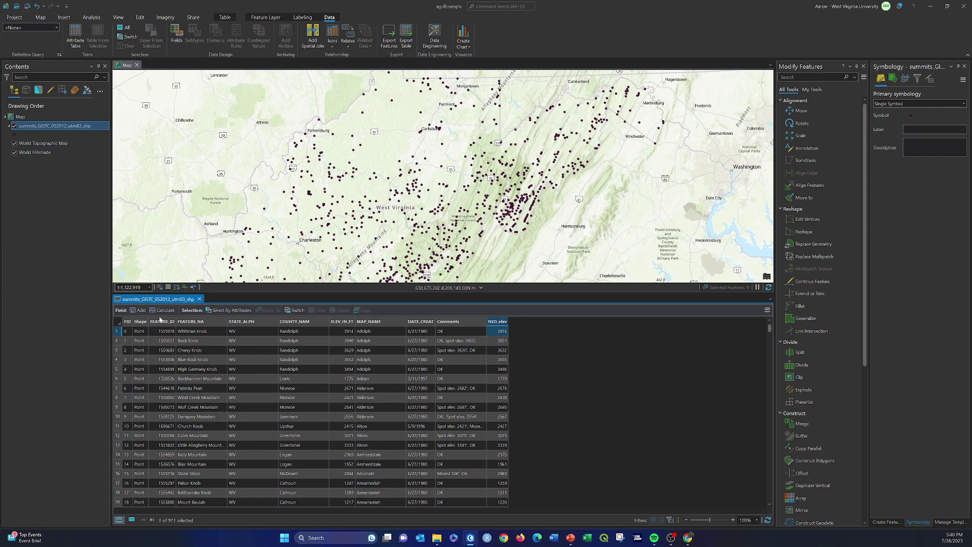
# Add a field called lat with the Double data type to the summits layer and save the change
pyautogui.click(137, 310)
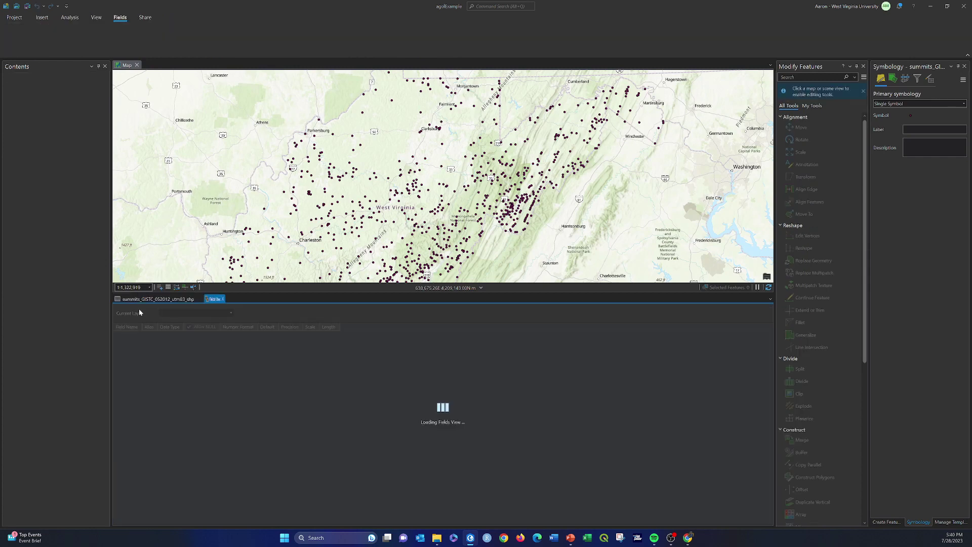
pyautogui.write('lat')
pyautogui.press('Tab')
pyautogui.press('Tab')
pyautogui.hotkey('alt', 'Down')
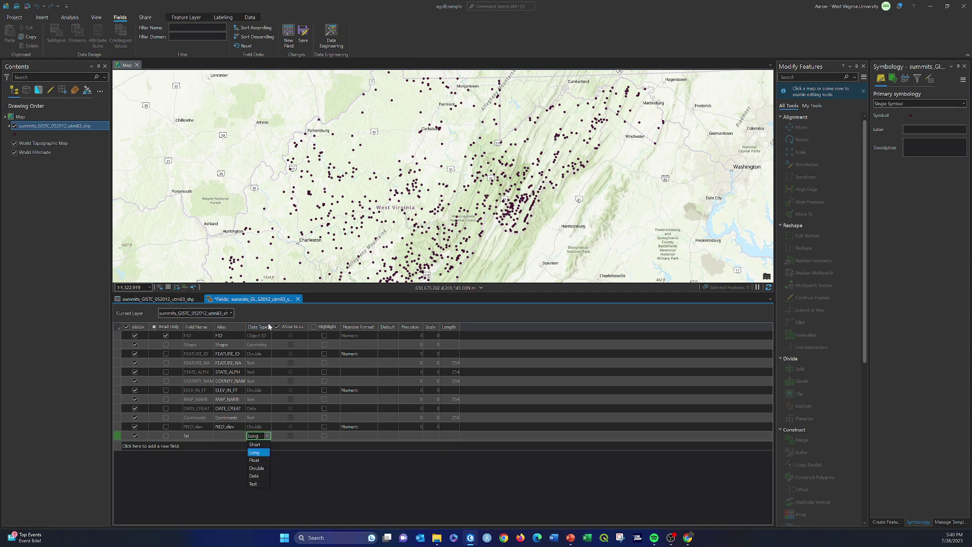
pyautogui.click(263, 472)
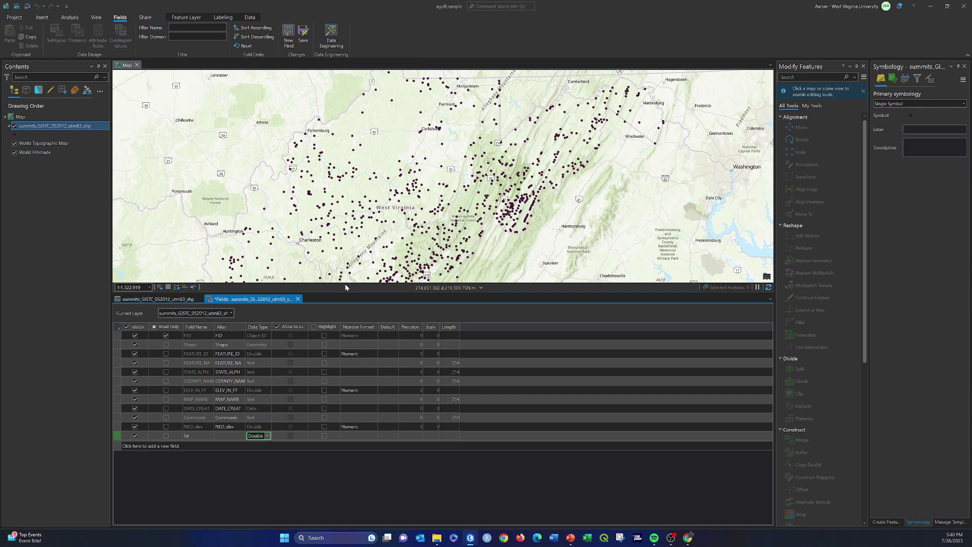
pyautogui.click(303, 34)
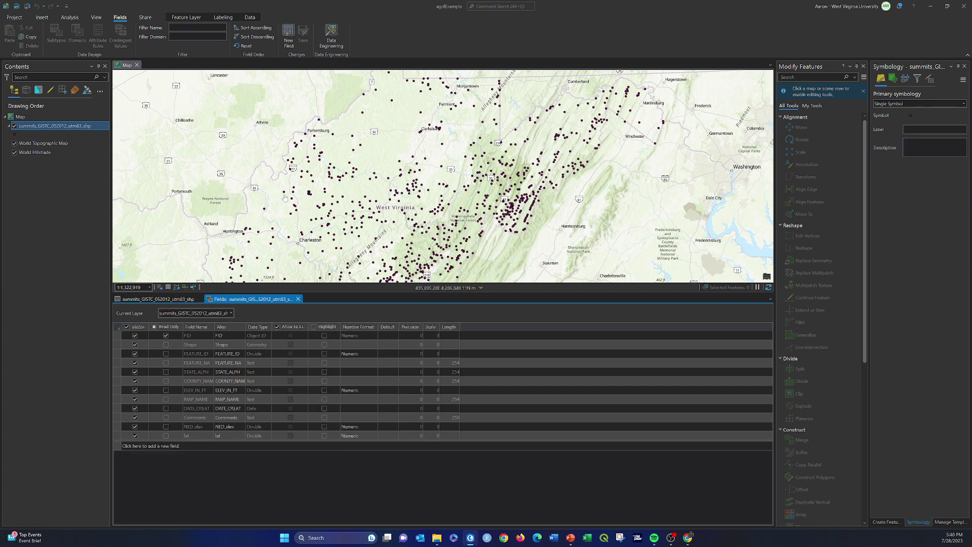
# Add a field called long with the Double data type, save it and close the Fields view
pyautogui.click(145, 446)
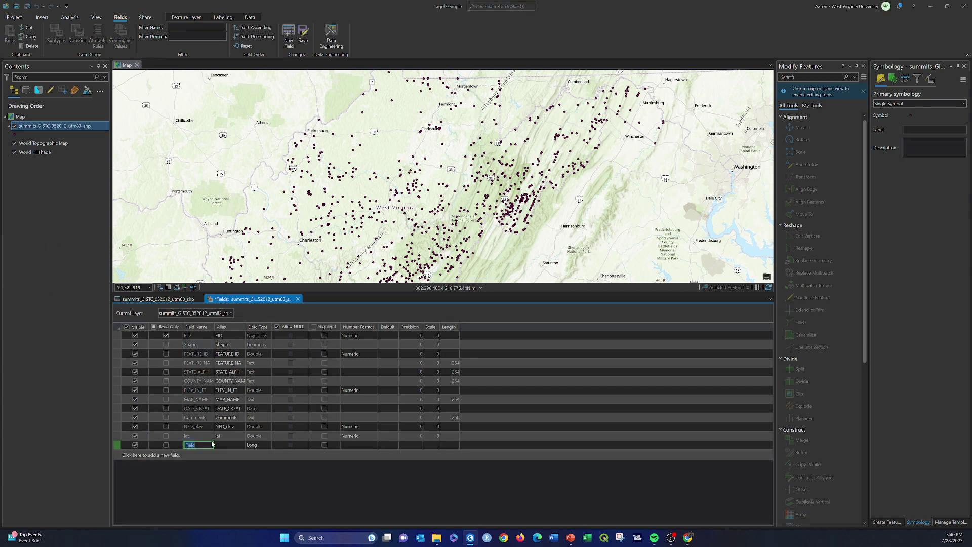
pyautogui.write('long')
pyautogui.press('Tab')
pyautogui.click(267, 444)
pyautogui.click(260, 480)
pyautogui.click(310, 32)
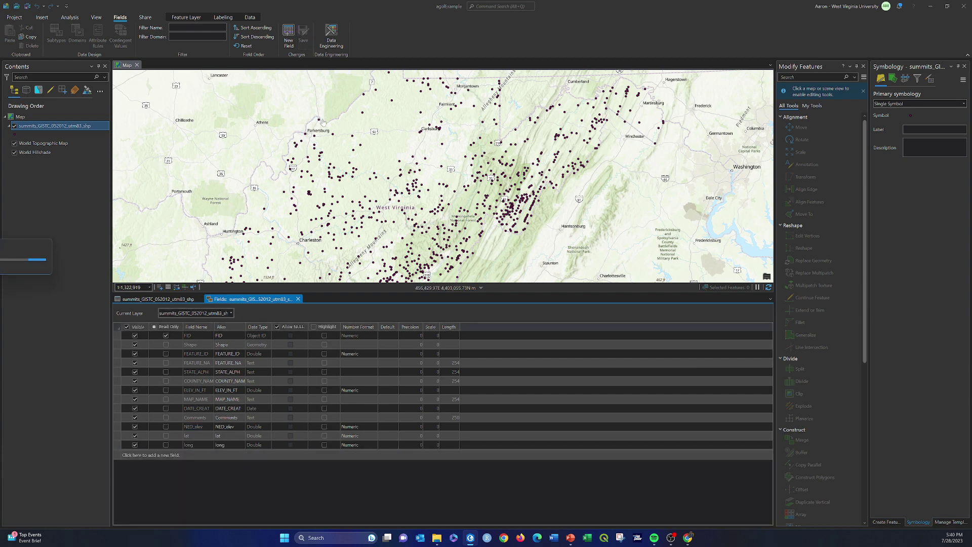
pyautogui.click(299, 299)
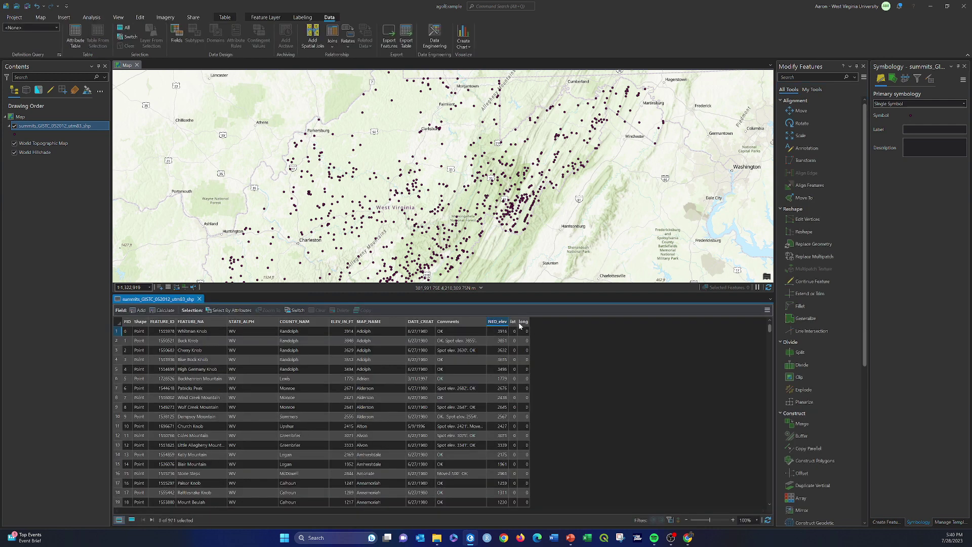
# Widen the lat and long columns, and set up Calculate Geometry to fill the lat field with the Point y-coordinate
pyautogui.moveTo(517, 325); pyautogui.dragTo(579, 324)
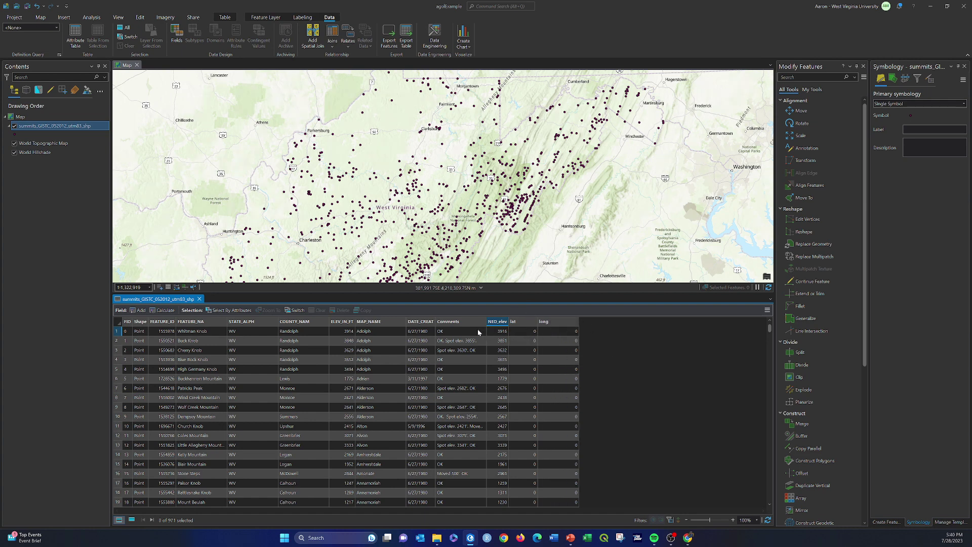
pyautogui.rightClick(521, 324)
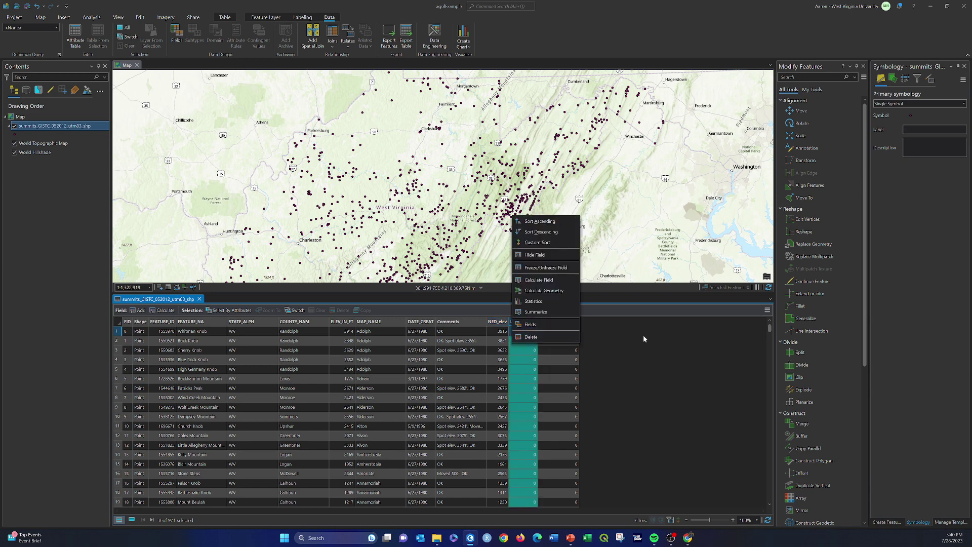
pyautogui.click(542, 290)
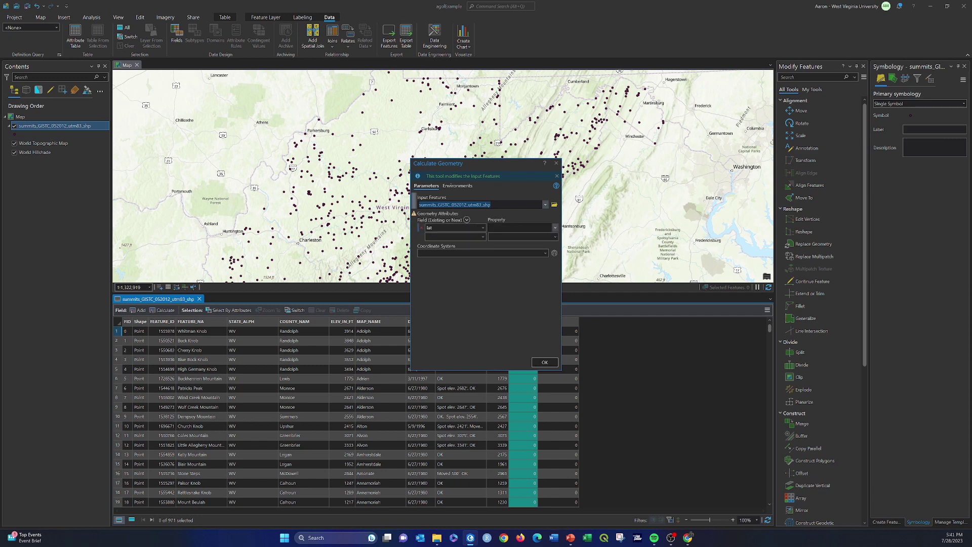
pyautogui.click(556, 229)
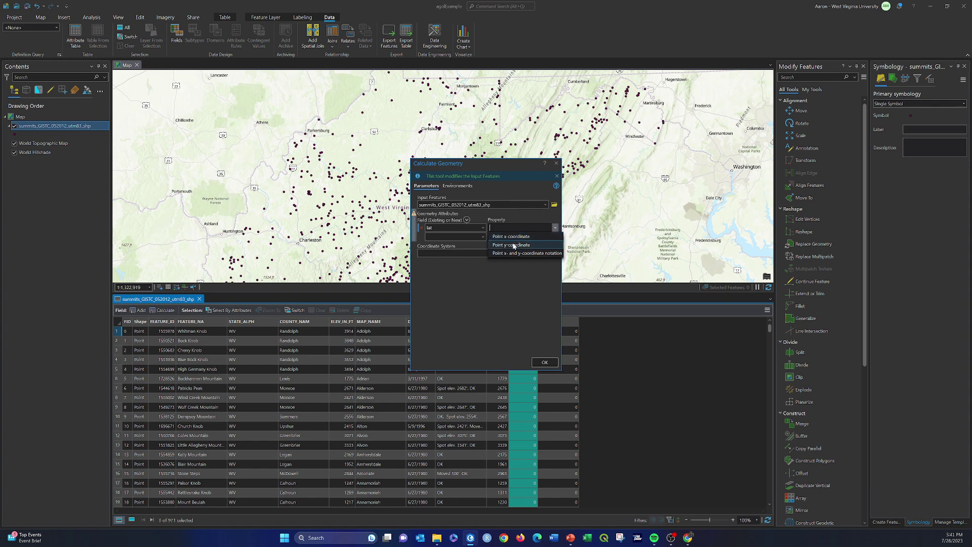
pyautogui.click(511, 244)
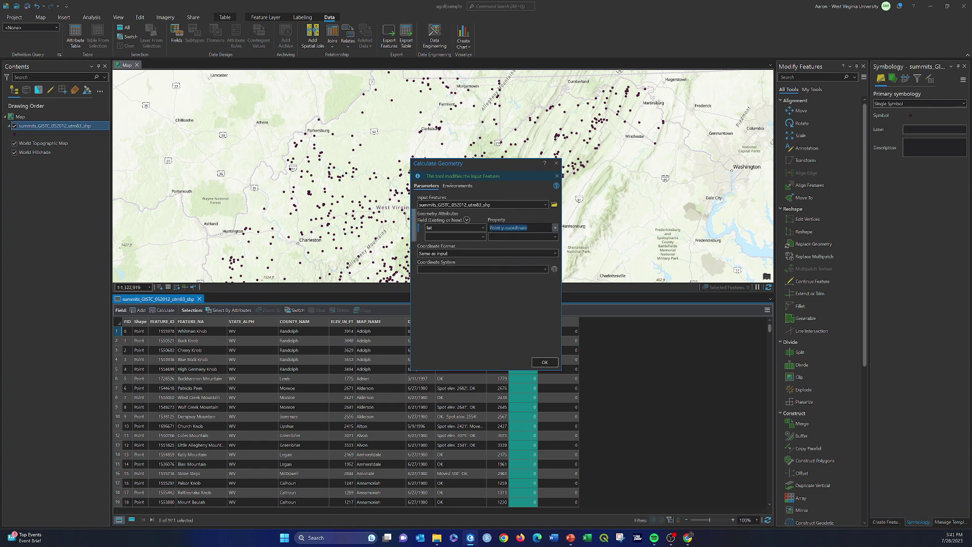
# Set the geometry calculation's coordinate system to the geographic system WGS 1984
pyautogui.click(545, 270)
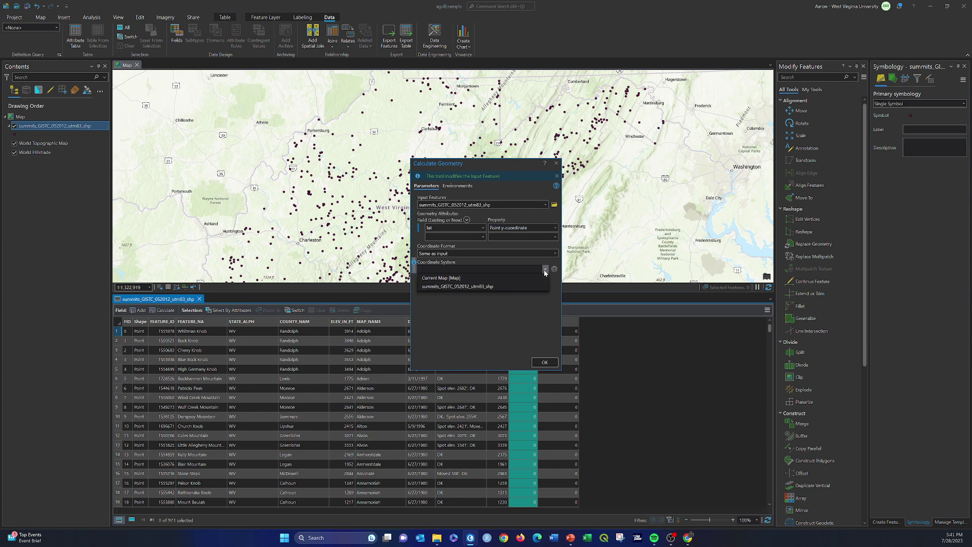
pyautogui.click(545, 270)
pyautogui.click(554, 269)
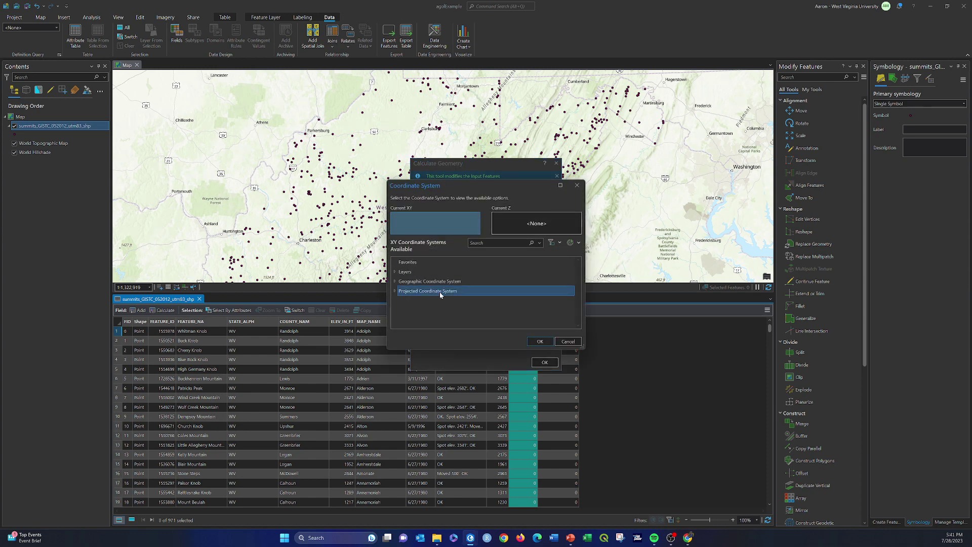
pyautogui.click(395, 282)
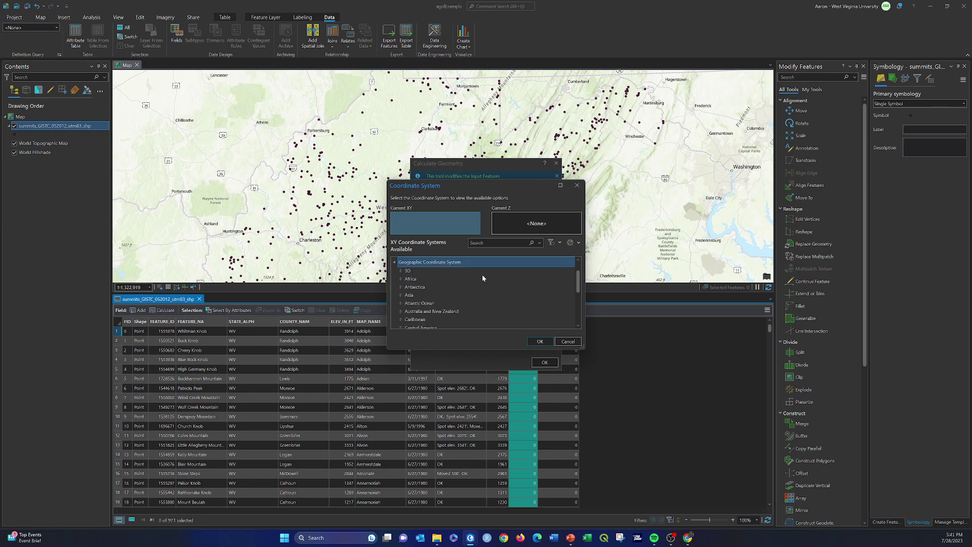
pyautogui.scroll(-3, 430, 304)
pyautogui.click(401, 314)
pyautogui.scroll(-5, 469, 284)
pyautogui.scroll(-5, 469, 284)
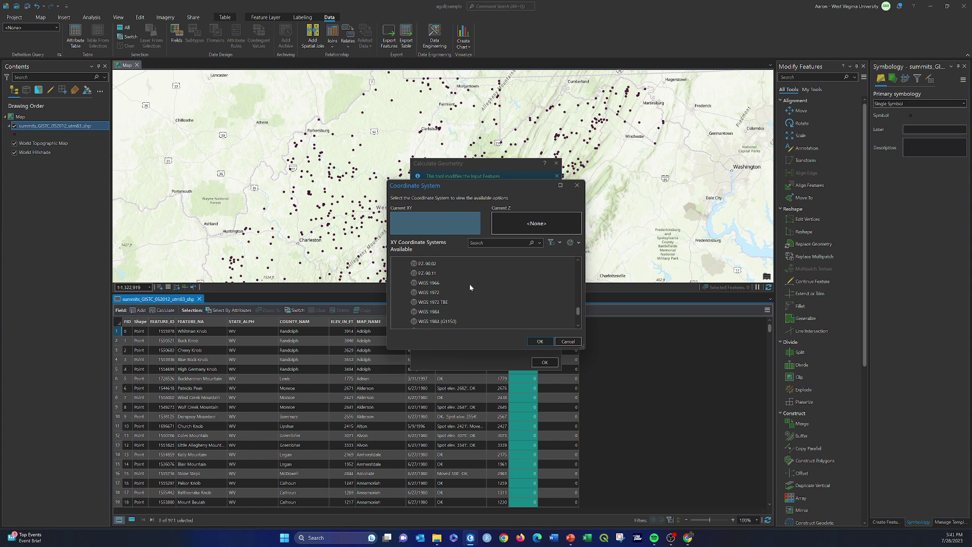
pyautogui.click(428, 276)
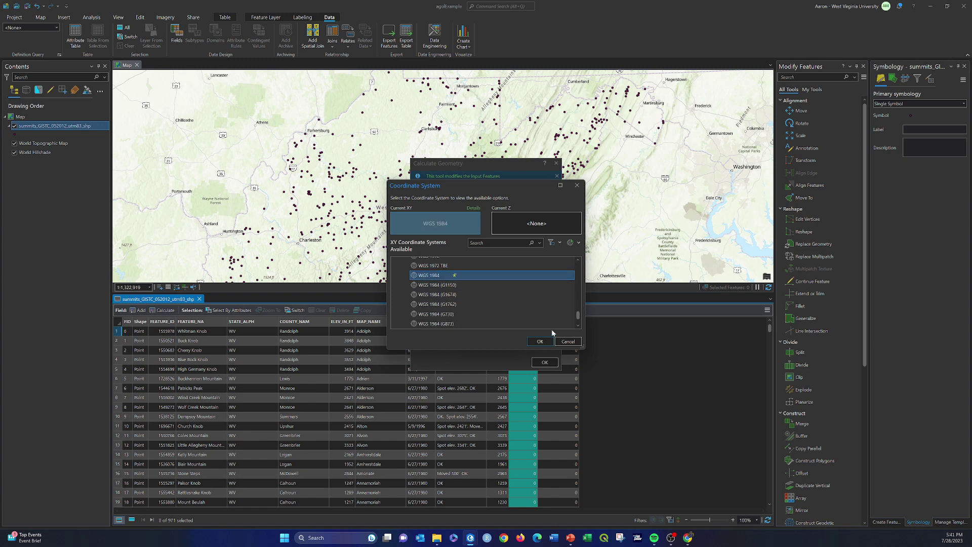
pyautogui.click(542, 342)
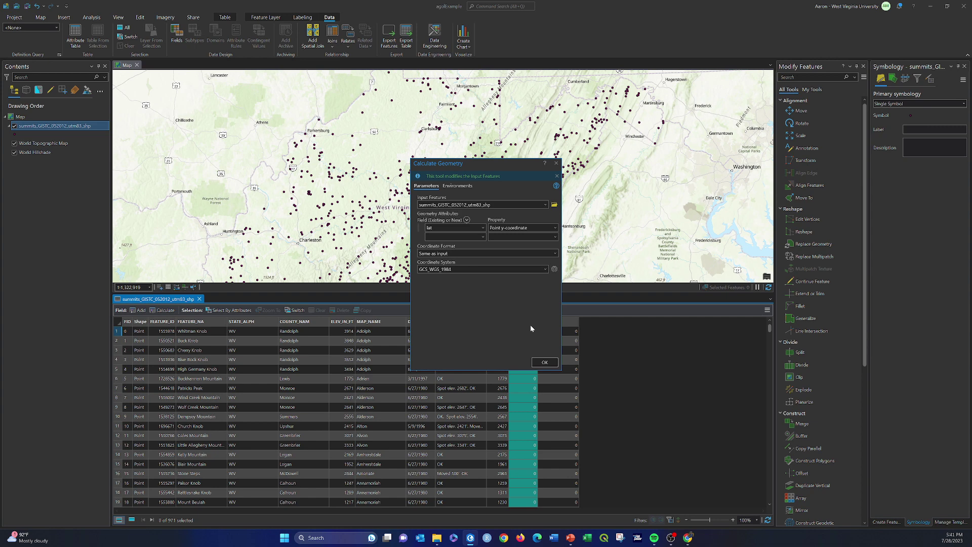
# Add the long field with the Point x-coordinate property to the geometry calculation and run it
pyautogui.click(543, 361)
pyautogui.click(483, 237)
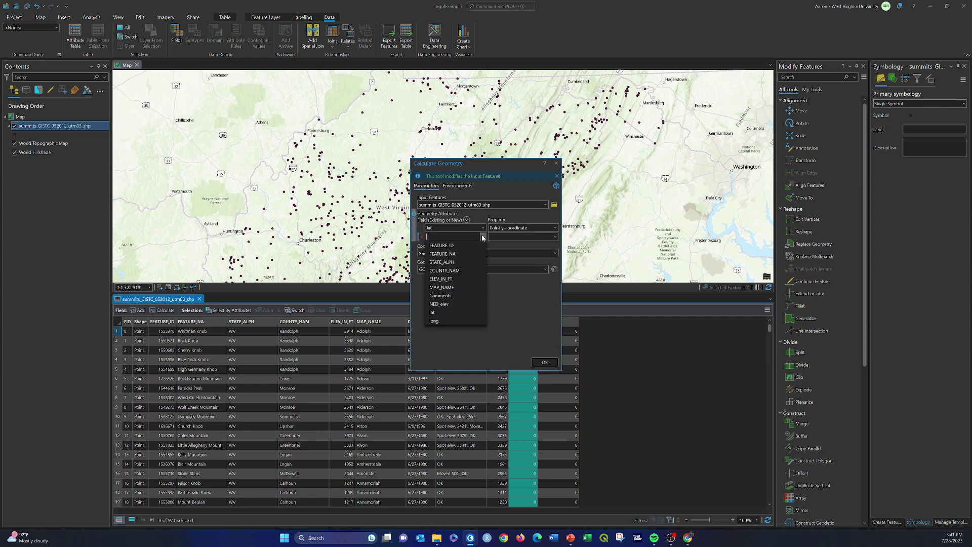
pyautogui.click(434, 321)
pyautogui.click(555, 237)
pyautogui.click(511, 246)
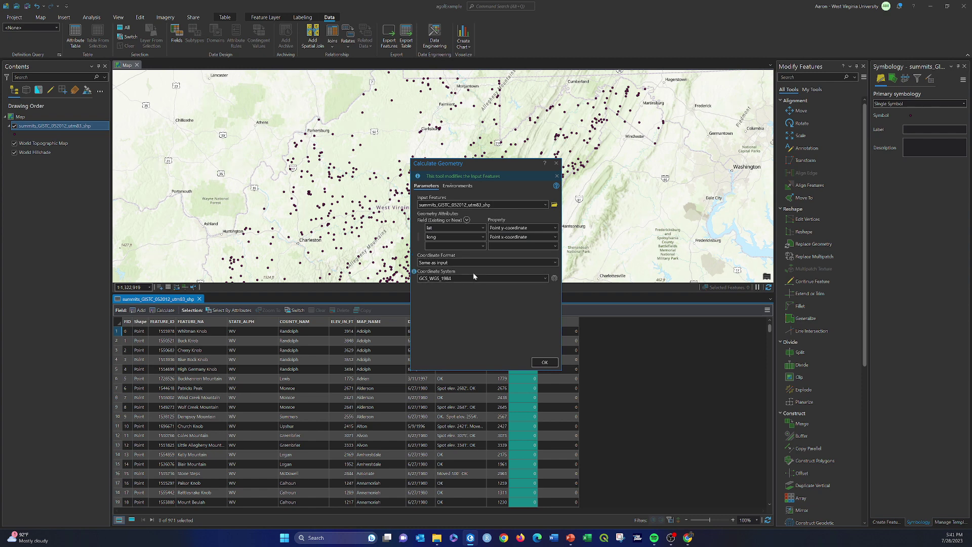
pyautogui.click(543, 361)
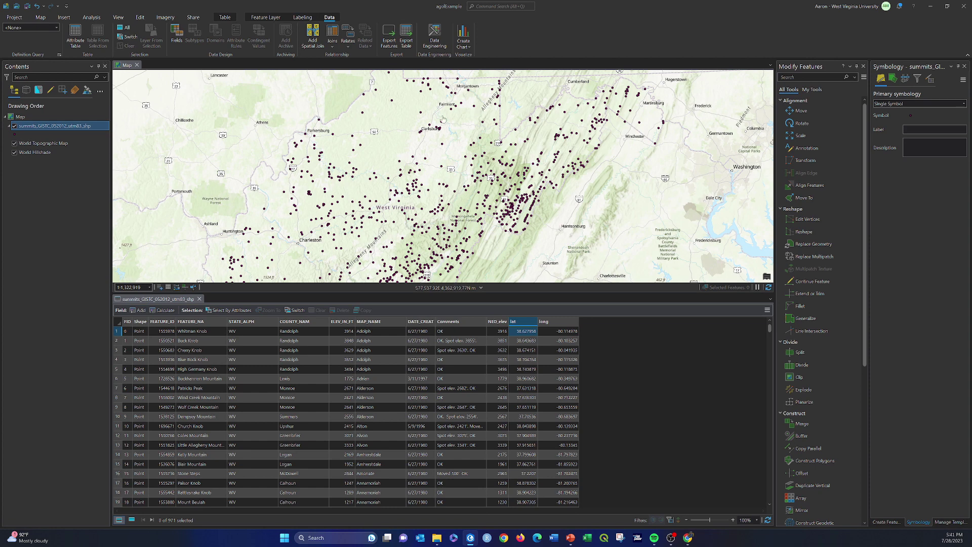
# Start exporting the summits table and choose the newAGOLVideosData folder under C:\myFiles\work as the output location
pyautogui.click(406, 37)
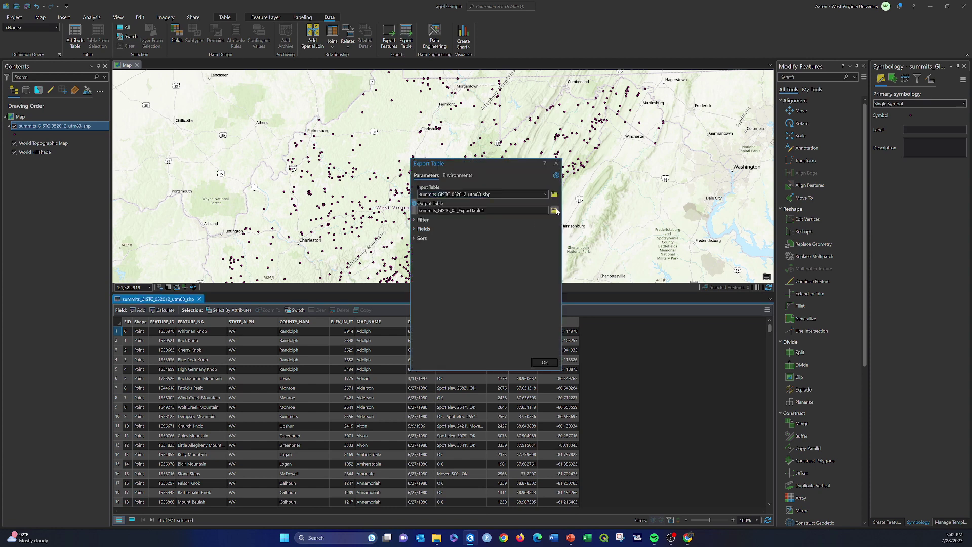
pyautogui.click(554, 210)
pyautogui.scroll(-2, 325, 247)
pyautogui.scroll(2, 325, 248)
pyautogui.click(296, 252)
pyautogui.click(478, 148)
pyautogui.doubleClick(478, 148)
pyautogui.doubleClick(479, 167)
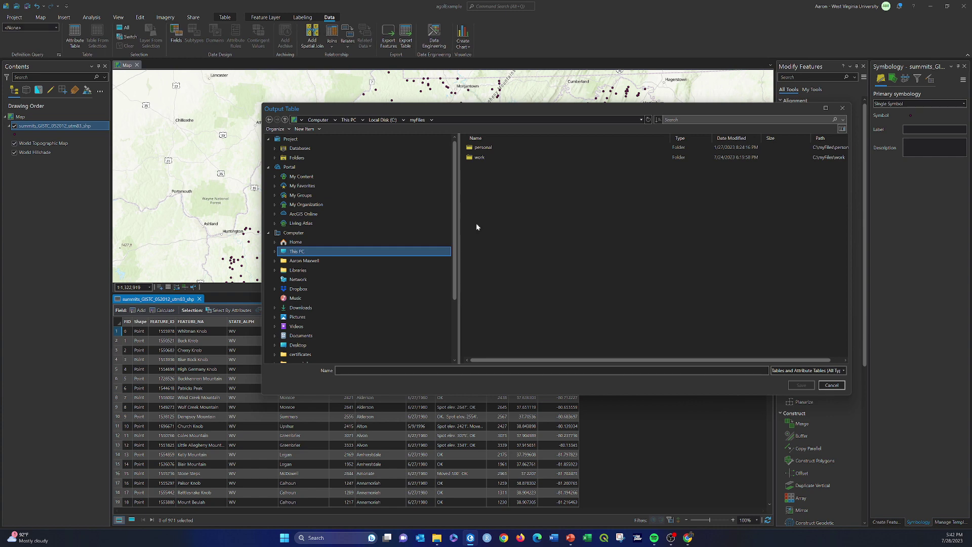
pyautogui.doubleClick(478, 157)
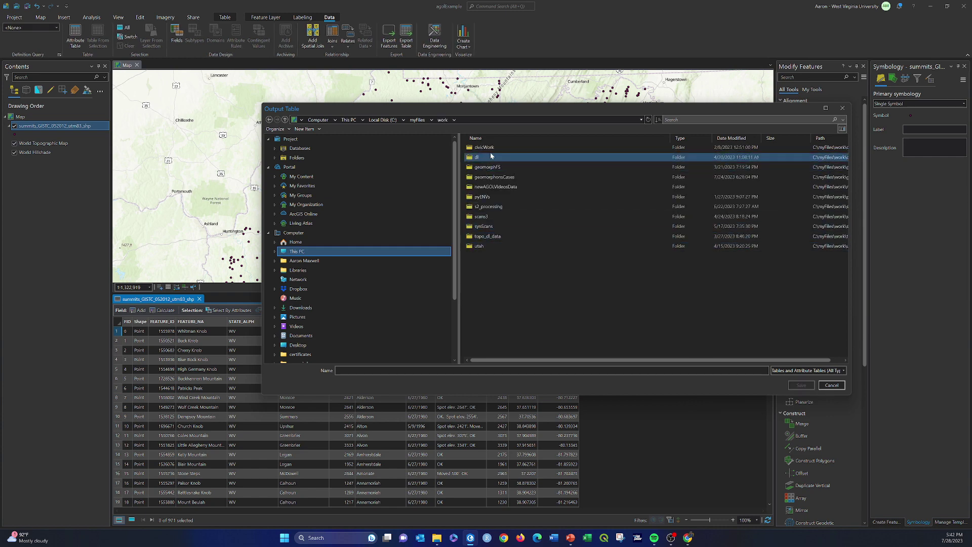
pyautogui.doubleClick(486, 186)
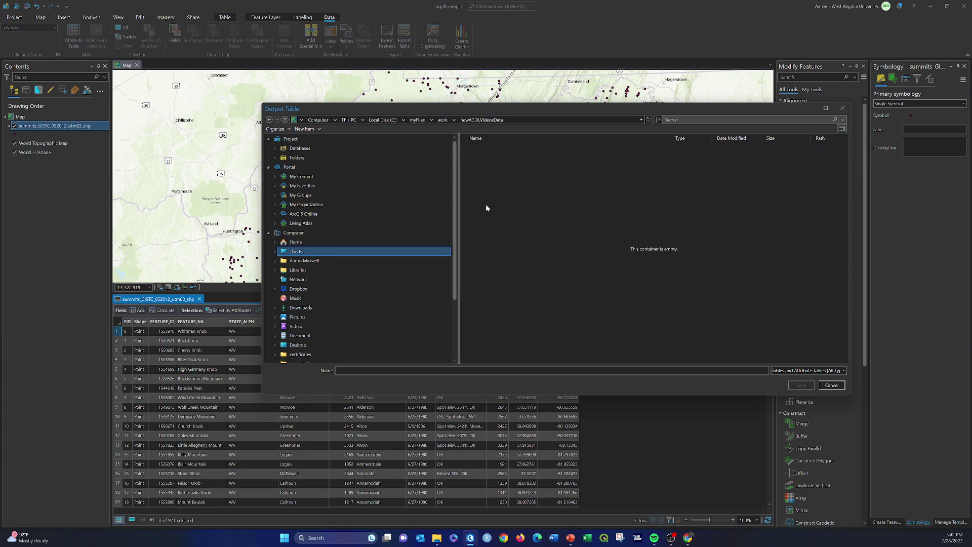
# Name the output table summits.csv and run the export
pyautogui.click(354, 370)
pyautogui.write('summ')
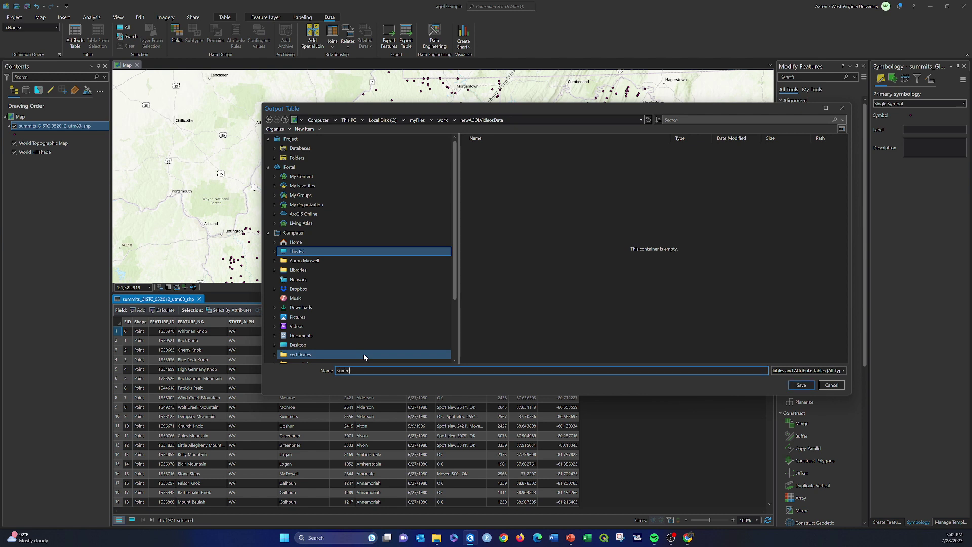
pyautogui.write('its.csv')
pyautogui.click(799, 386)
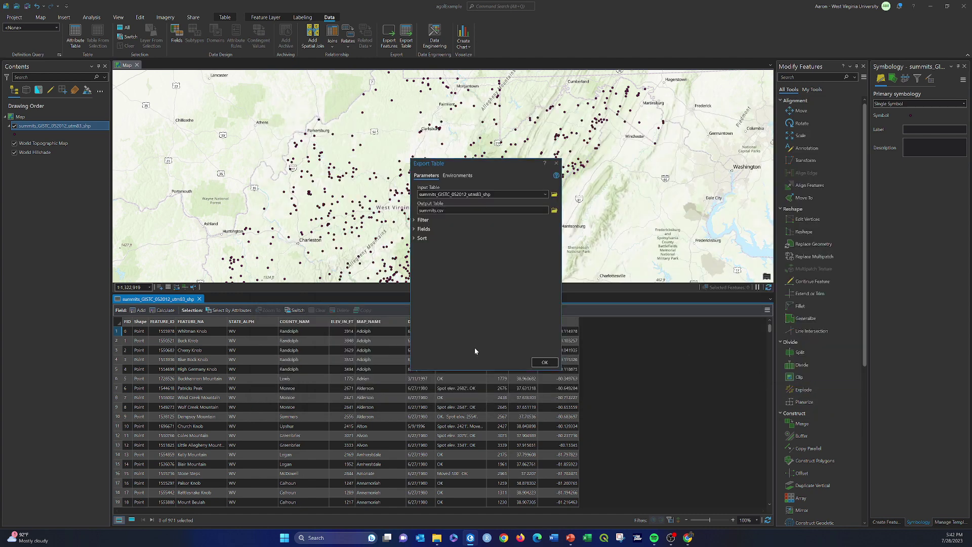
pyautogui.click(544, 363)
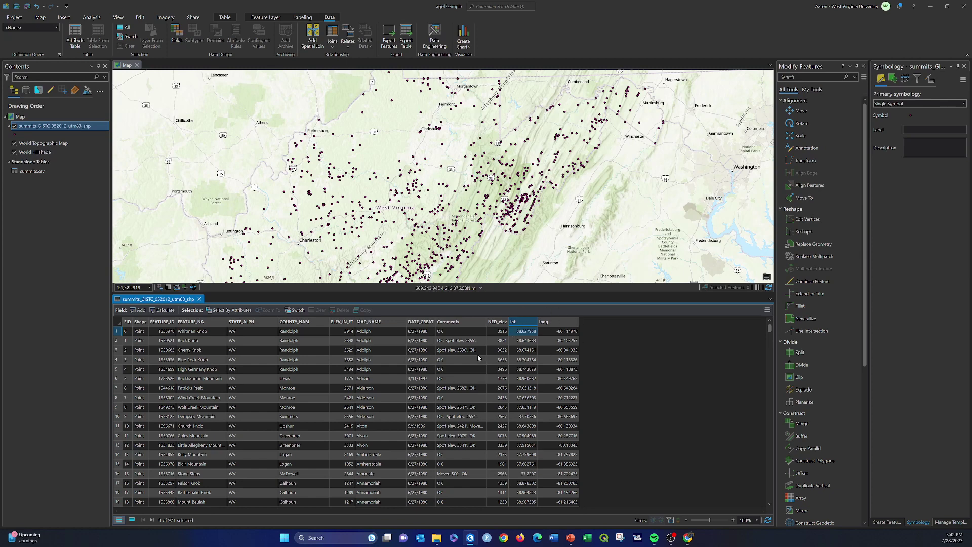
# Switch to the summitMap web map in the Chrome browser and save it
pyautogui.click(930, 7)
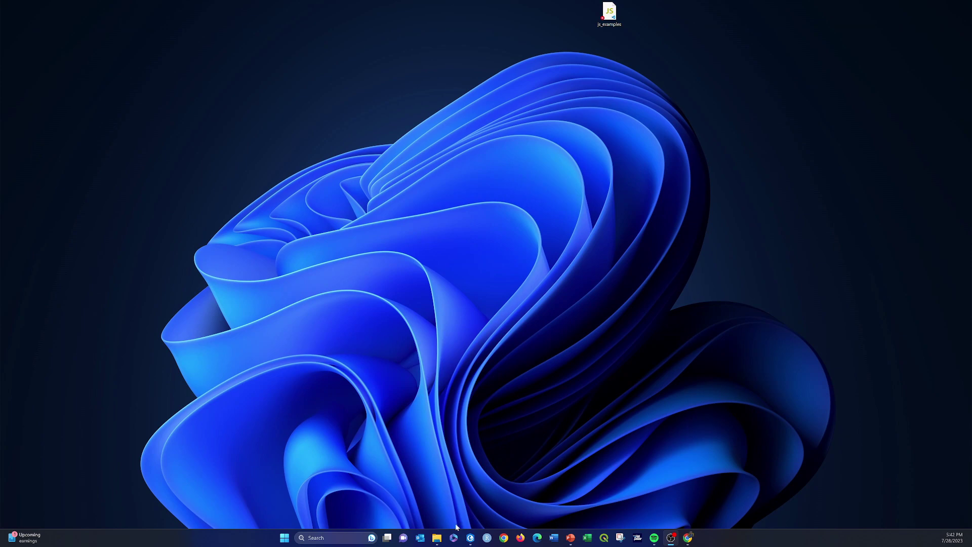
pyautogui.click(687, 537)
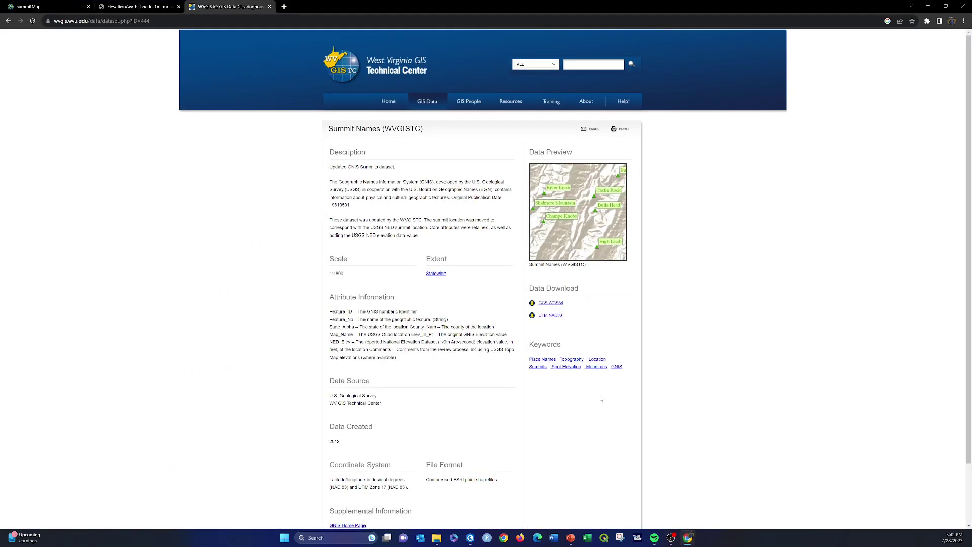
pyautogui.click(34, 7)
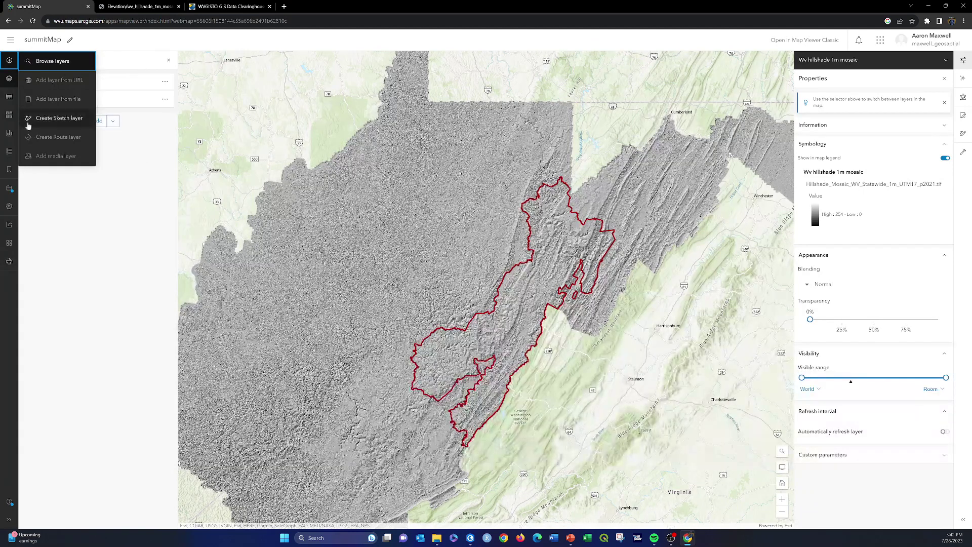
pyautogui.click(10, 190)
pyautogui.click(38, 187)
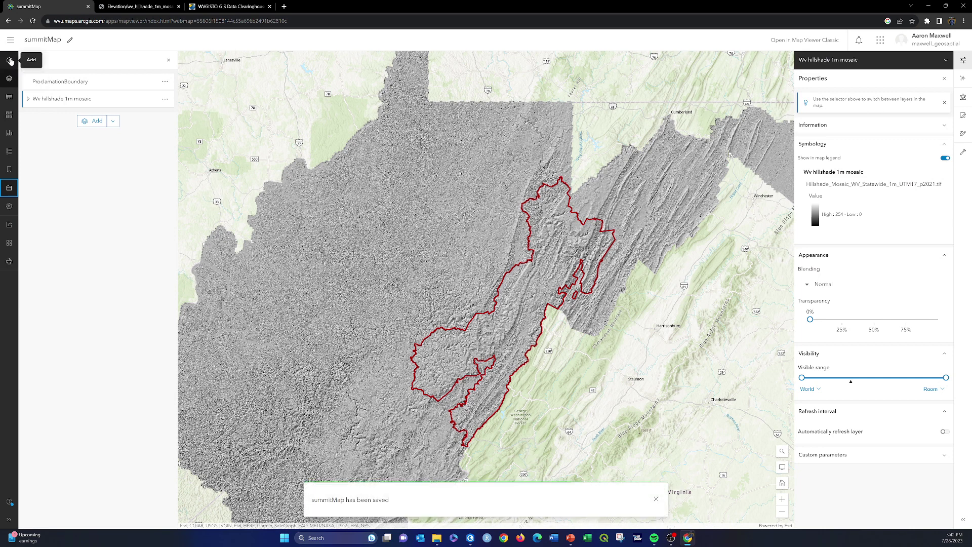
# Go to the ArcGIS Online content page and open the newAGOLVideos folder
pyautogui.click(10, 60)
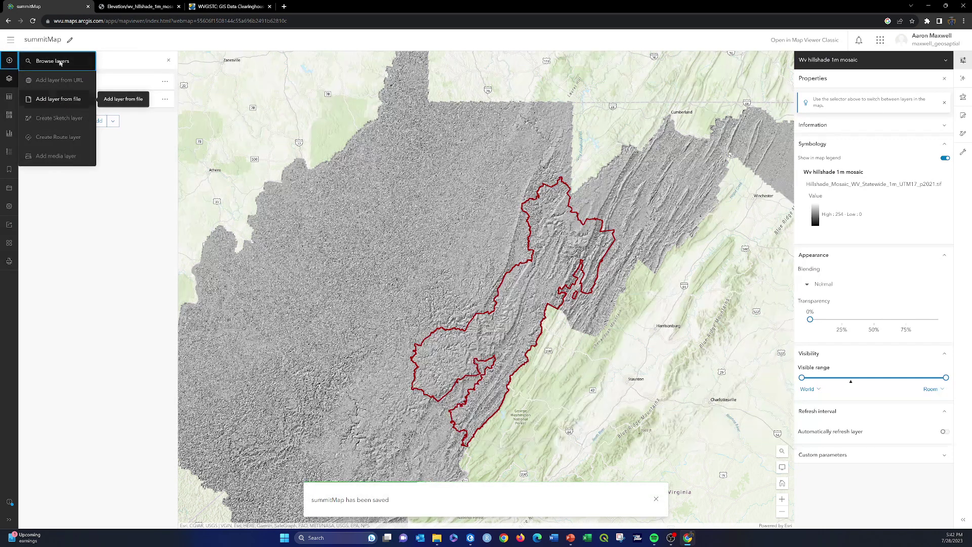
pyautogui.click(10, 40)
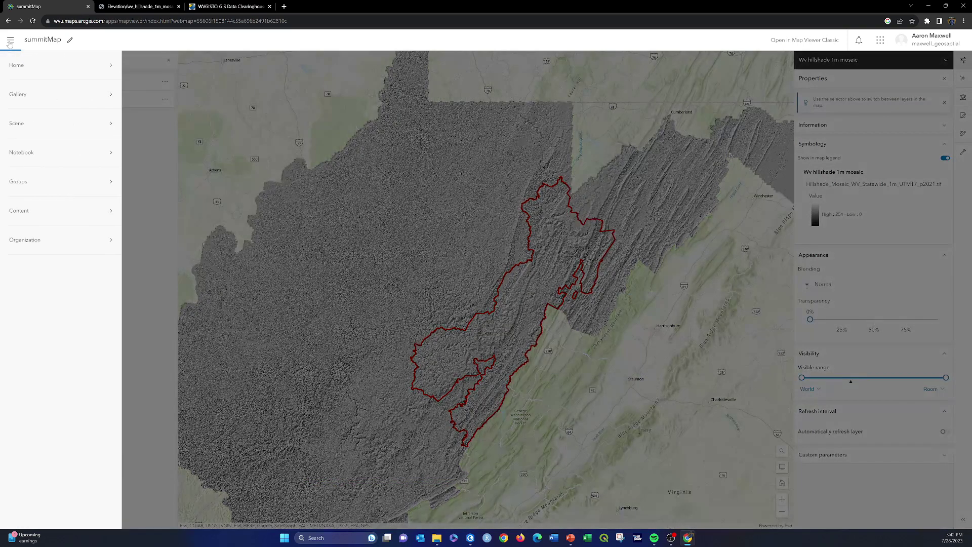
pyautogui.click(25, 210)
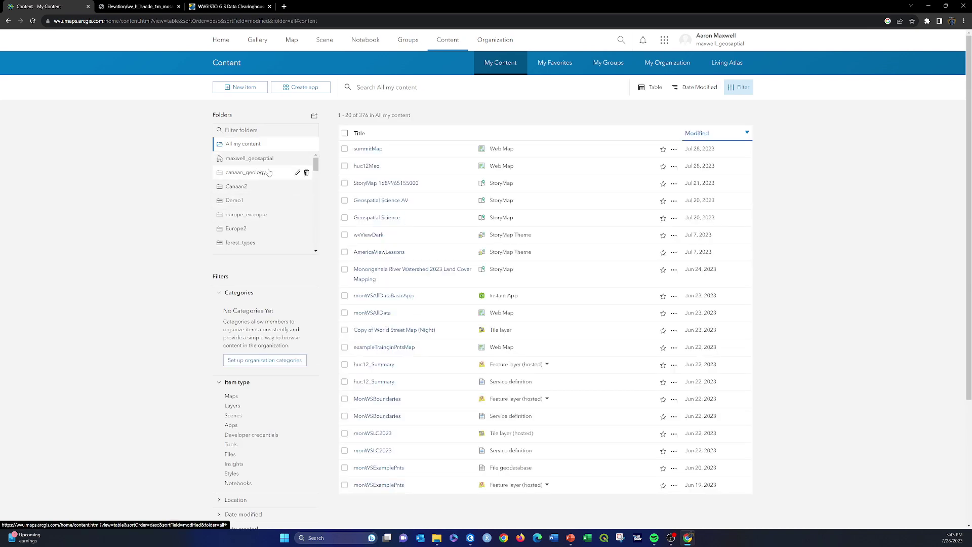
pyautogui.scroll(-6, 271, 167)
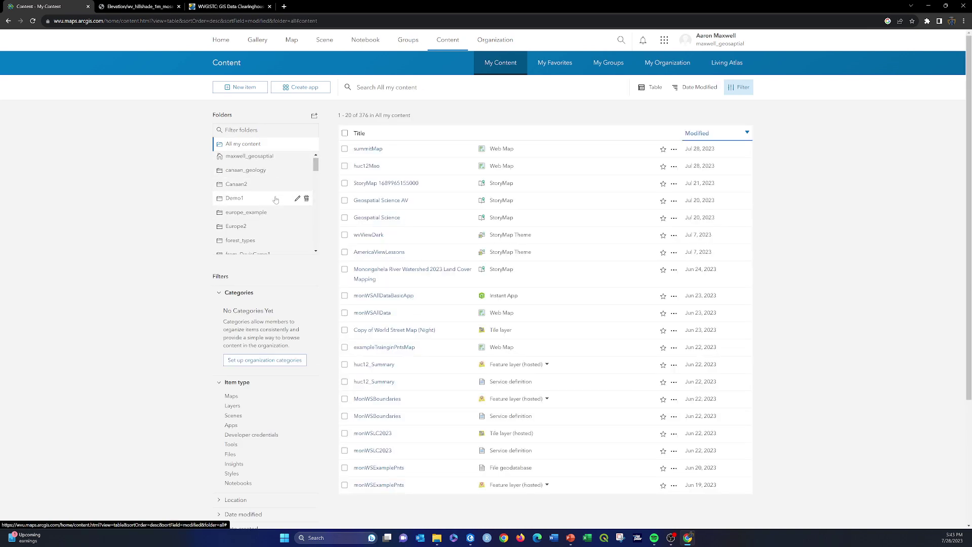
pyautogui.scroll(-8, 253, 205)
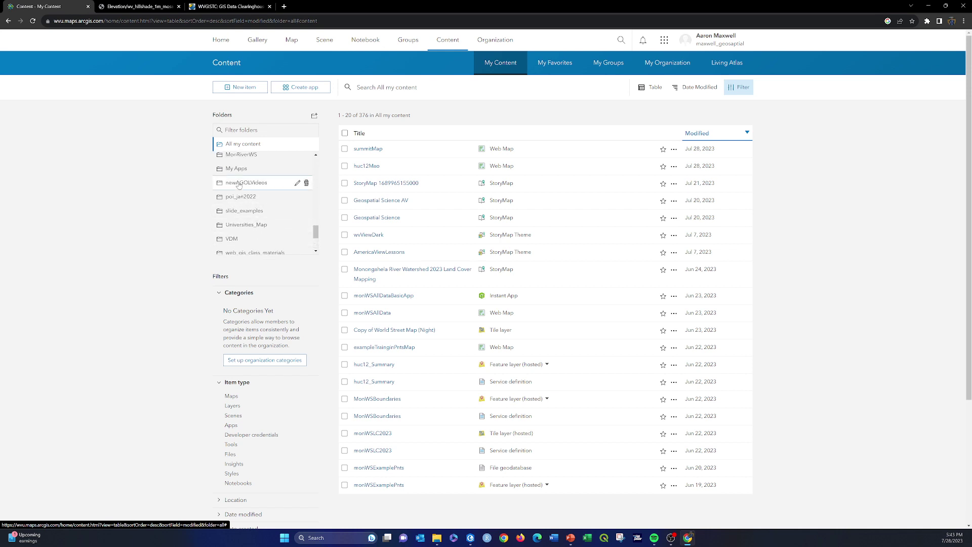
pyautogui.click(239, 184)
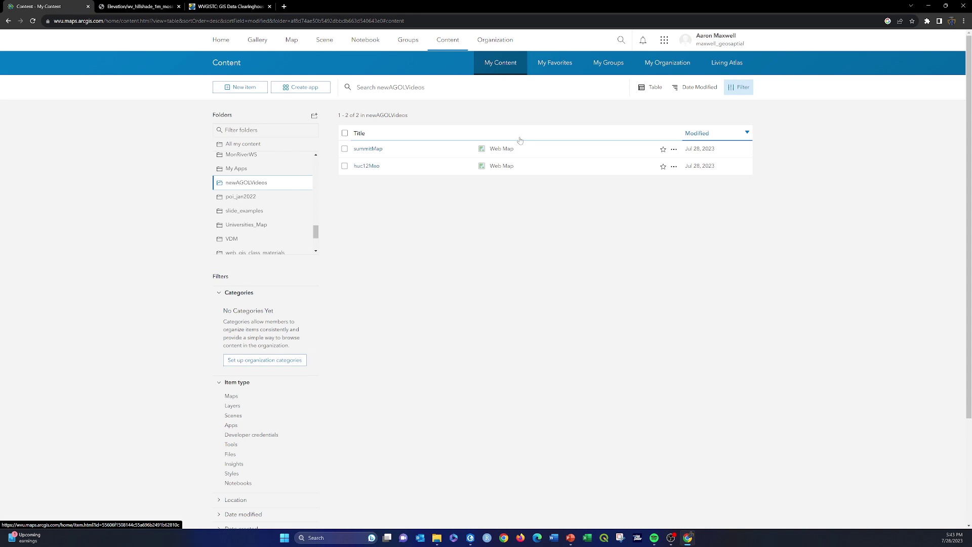
# Start a new item from summits.csv in the newAGOLVideosData folder, and accept the option to create a hosted feature layer or table
pyautogui.click(241, 88)
pyautogui.click(241, 88)
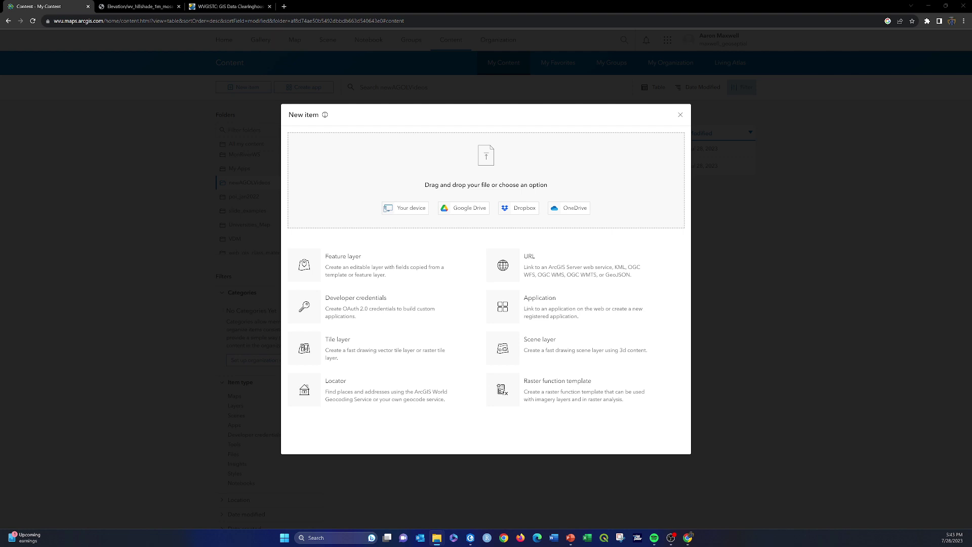
pyautogui.hotkey('alt', 'Tab')
pyautogui.moveTo(688, 142); pyautogui.dragTo(334, 308)
pyautogui.click(221, 386)
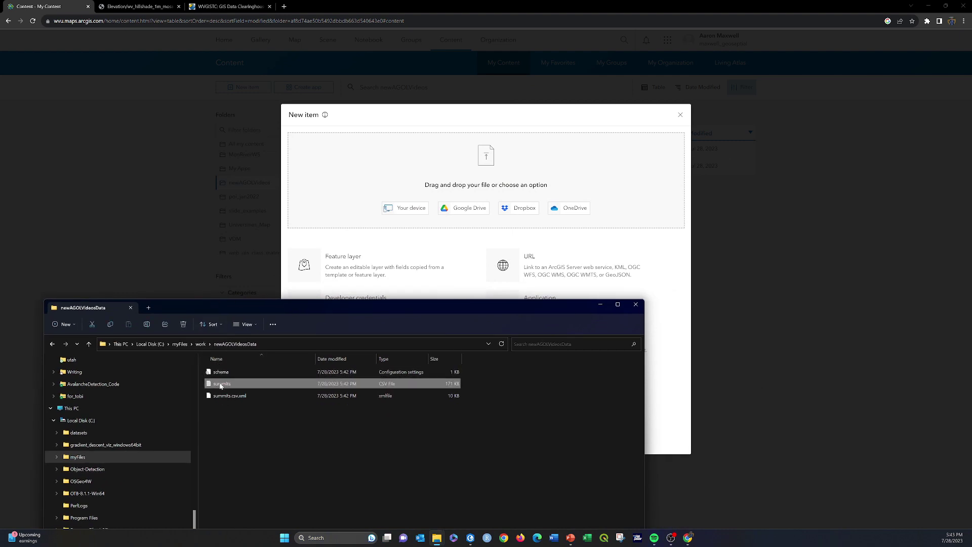
pyautogui.moveTo(218, 388); pyautogui.dragTo(479, 199)
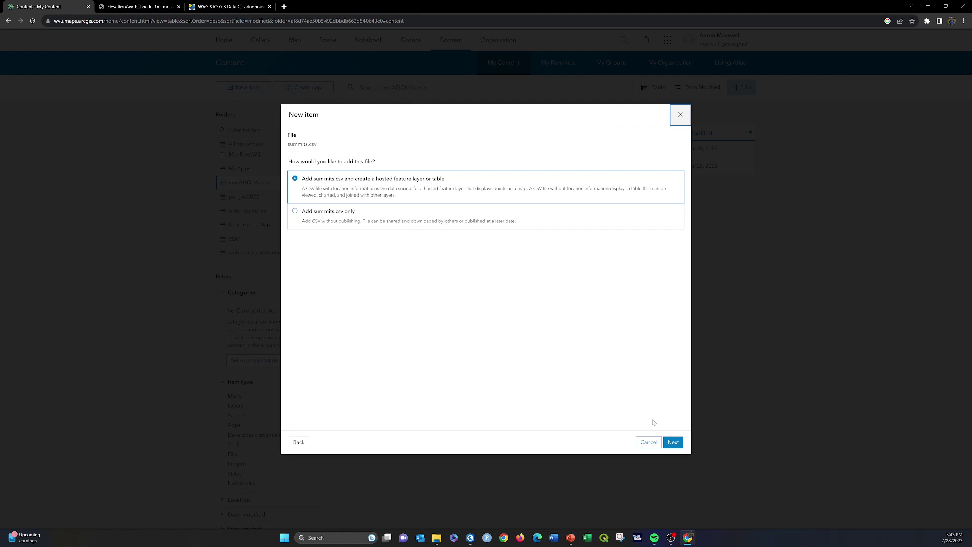
pyautogui.click(672, 443)
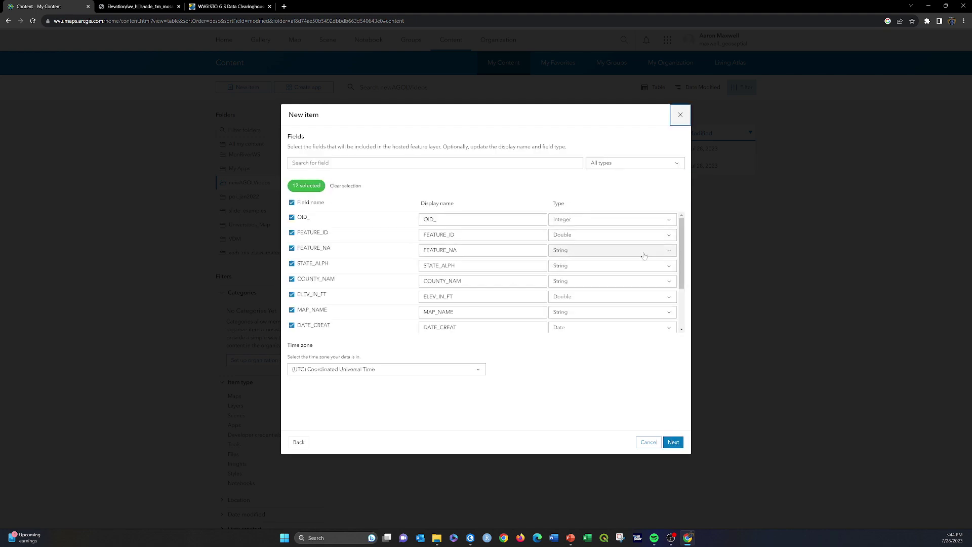
# Keep all fields selected and locate the points by latitude and longitude using the lat and long fields
pyautogui.moveTo(681, 284); pyautogui.dragTo(681, 322)
pyautogui.moveTo(681, 289); pyautogui.dragTo(676, 230)
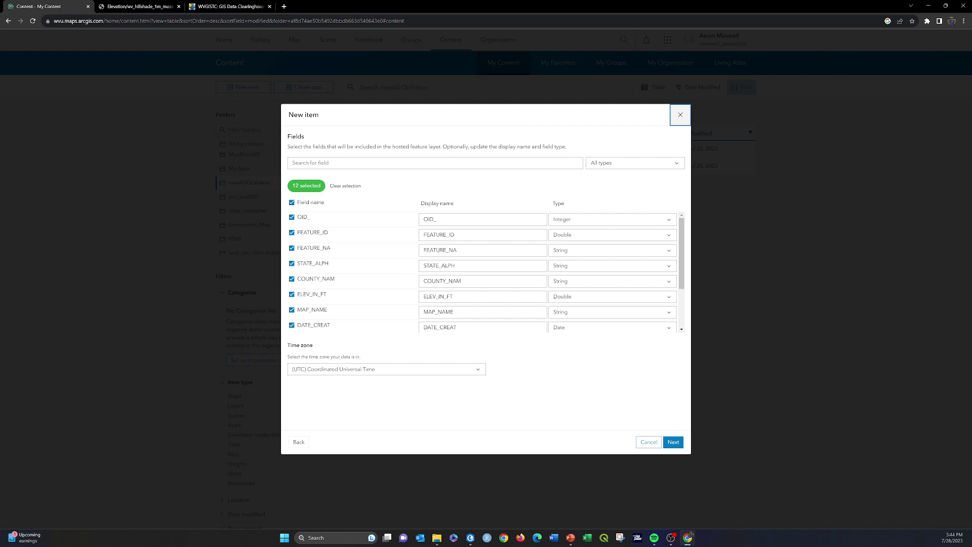
pyautogui.click(674, 444)
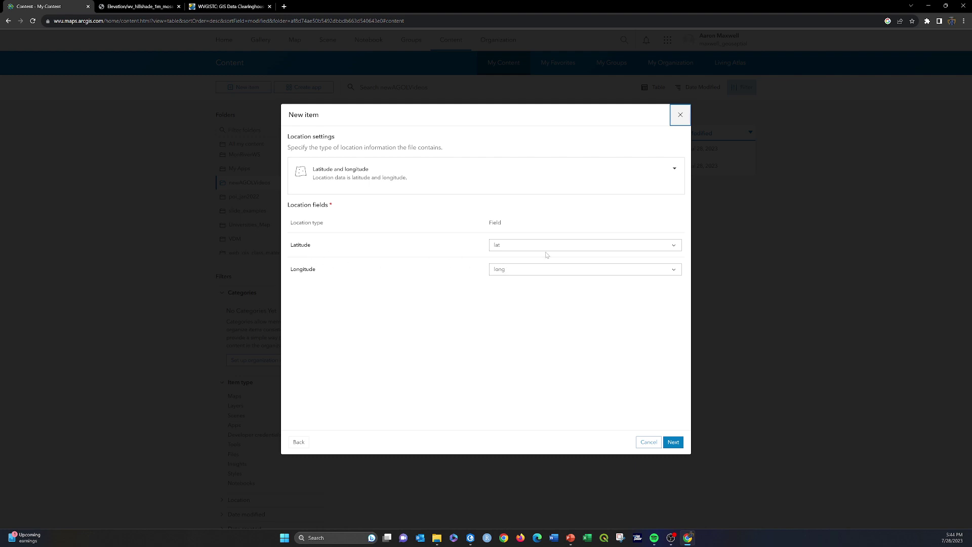
pyautogui.click(516, 244)
pyautogui.click(641, 361)
pyautogui.click(675, 443)
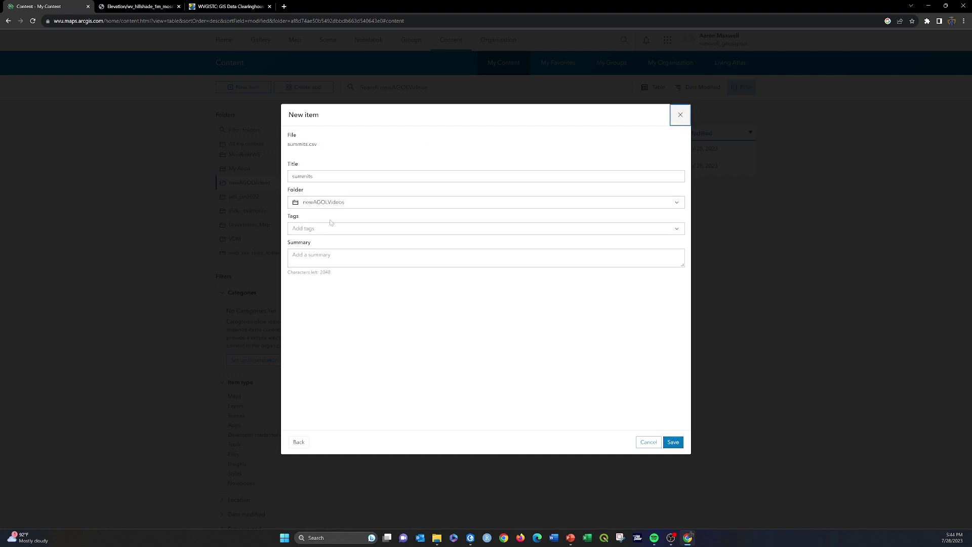
# Title the new item summitsCSV, add the tag summits, and save it in the newAGOLVideos folder
pyautogui.click(314, 176)
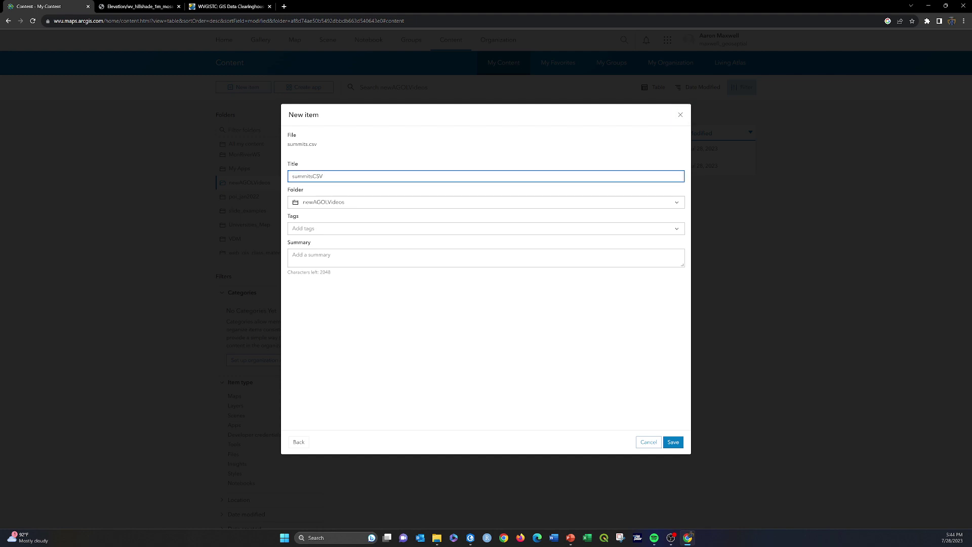
pyautogui.click(353, 219)
pyautogui.click(323, 176)
pyautogui.click(355, 228)
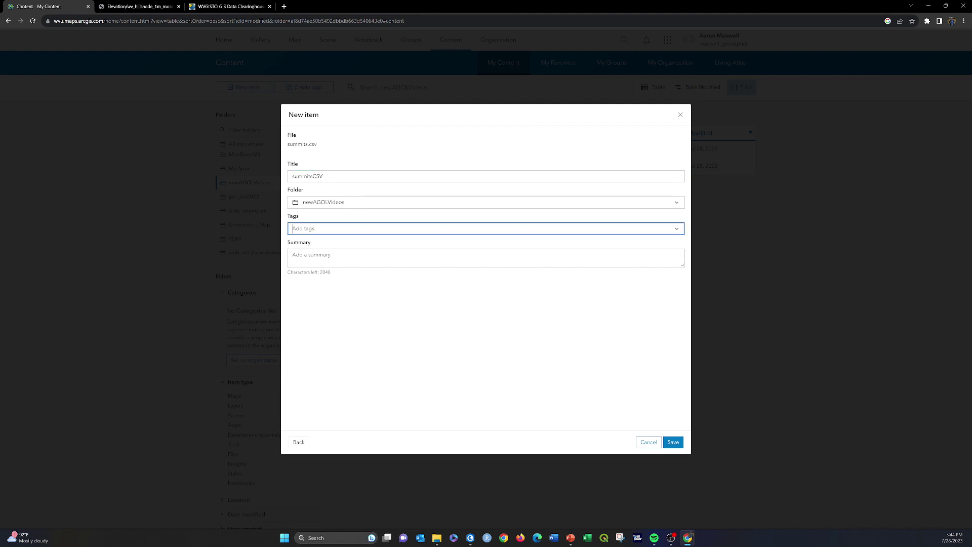
pyautogui.write('summits')
pyautogui.press('Return')
pyautogui.click(410, 303)
pyautogui.click(673, 442)
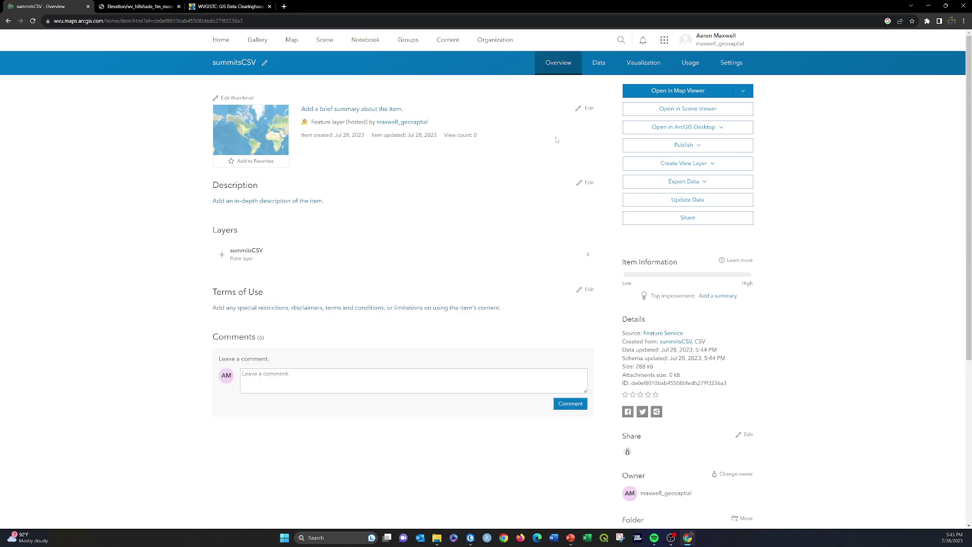
# Review the summitsCSV item page, return to the content list and open the summitMap web map in Map Viewer
pyautogui.scroll(-5, 347, 143)
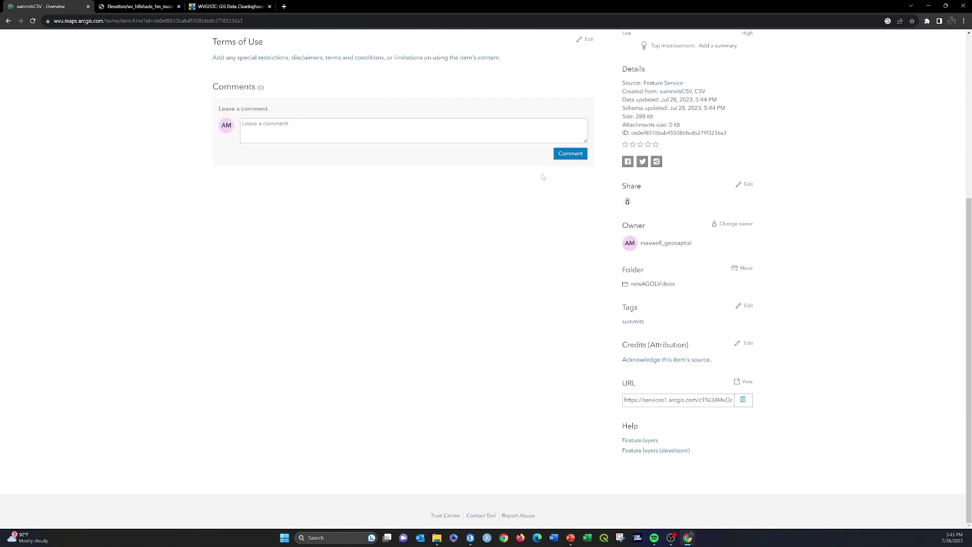
pyautogui.scroll(5, 434, 280)
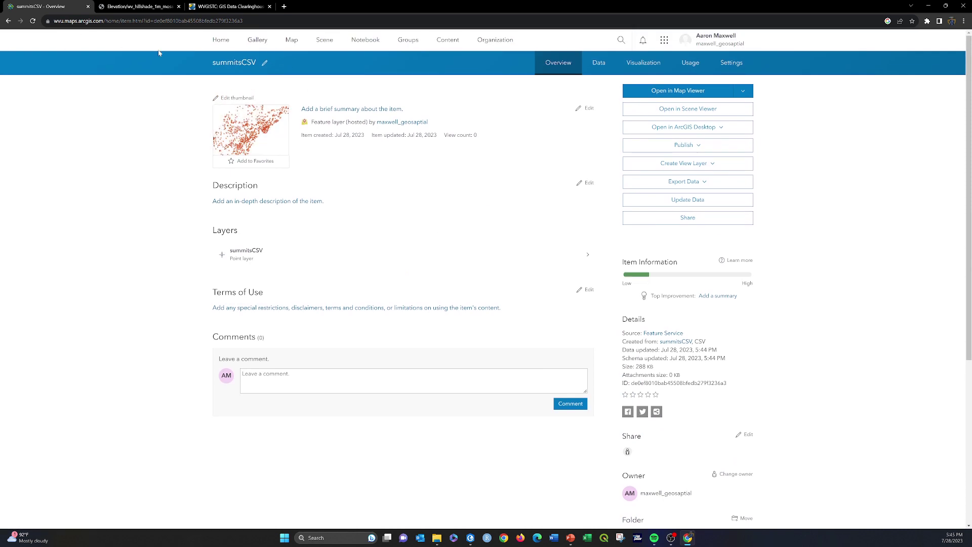
pyautogui.click(447, 40)
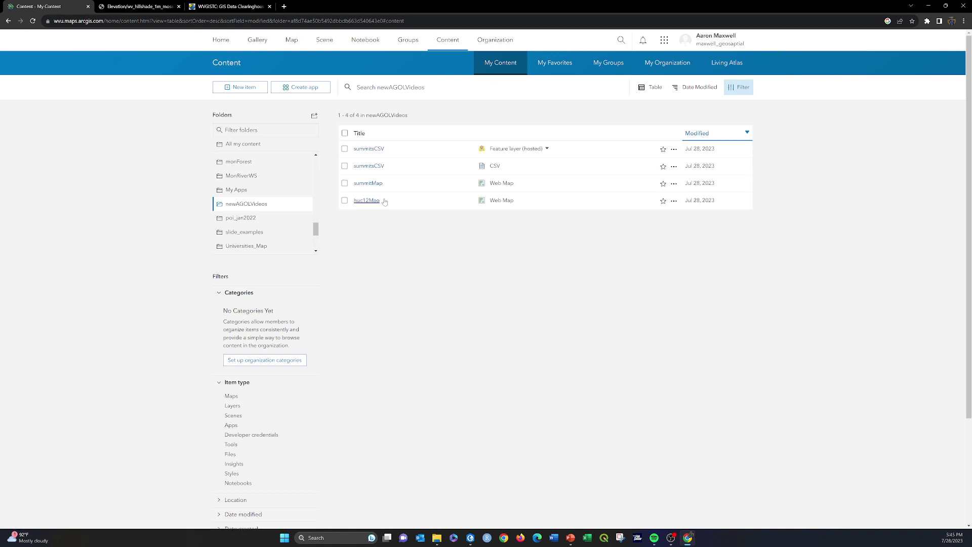
pyautogui.click(410, 191)
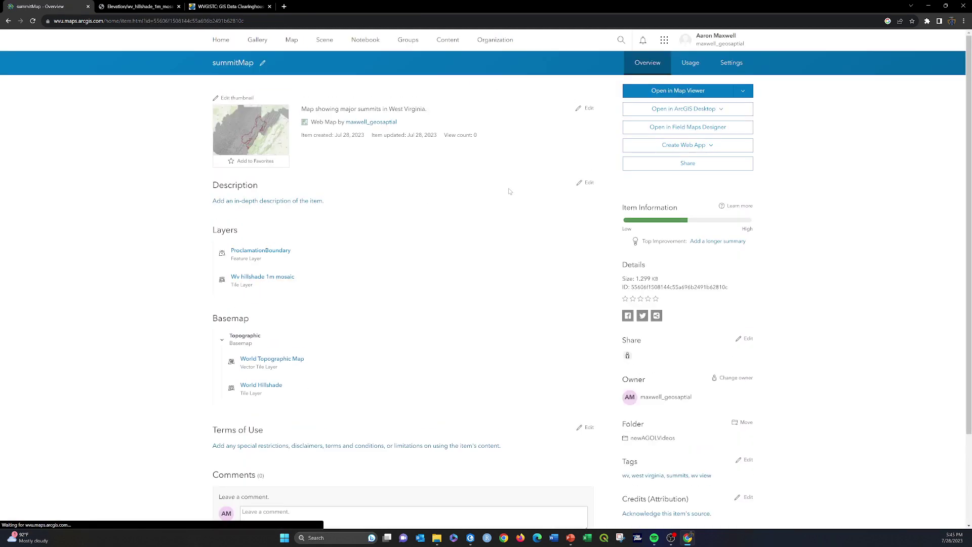
pyautogui.click(660, 92)
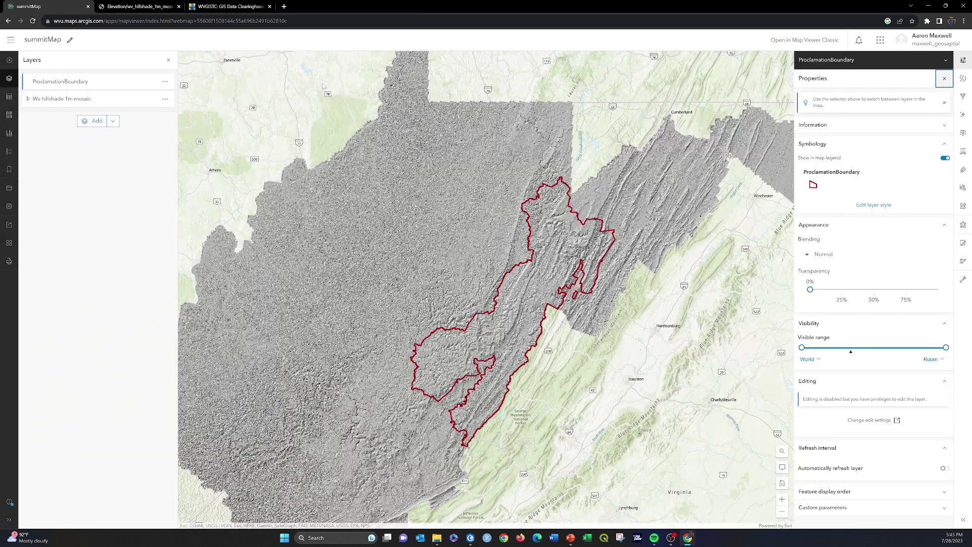
# Add the summitsCSV feature layer from My content to the map and close the layer browser
pyautogui.click(10, 61)
pyautogui.click(76, 64)
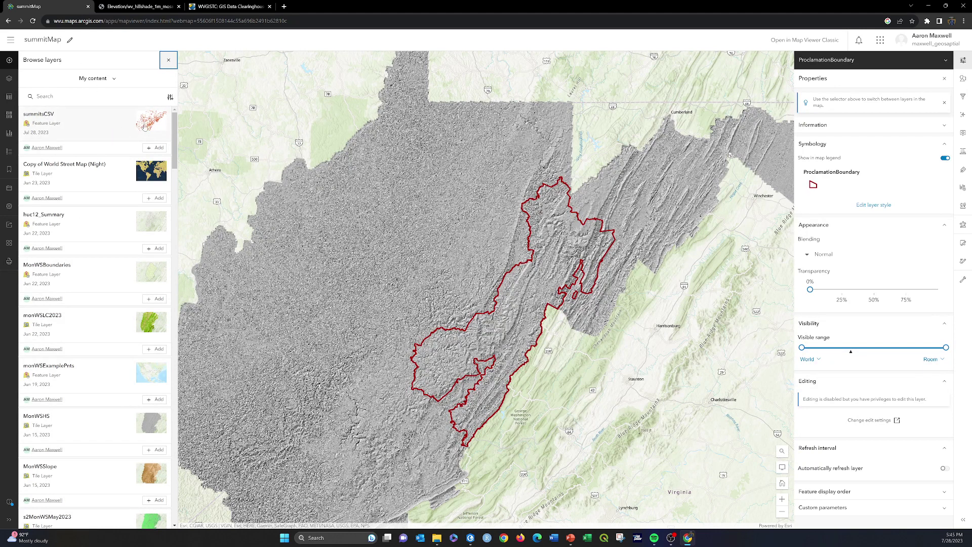
pyautogui.click(158, 148)
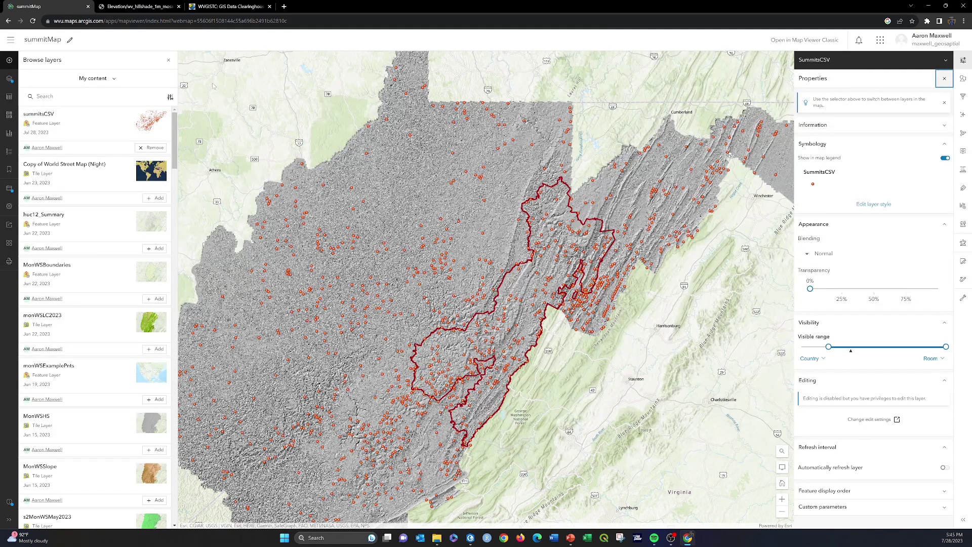
pyautogui.click(173, 61)
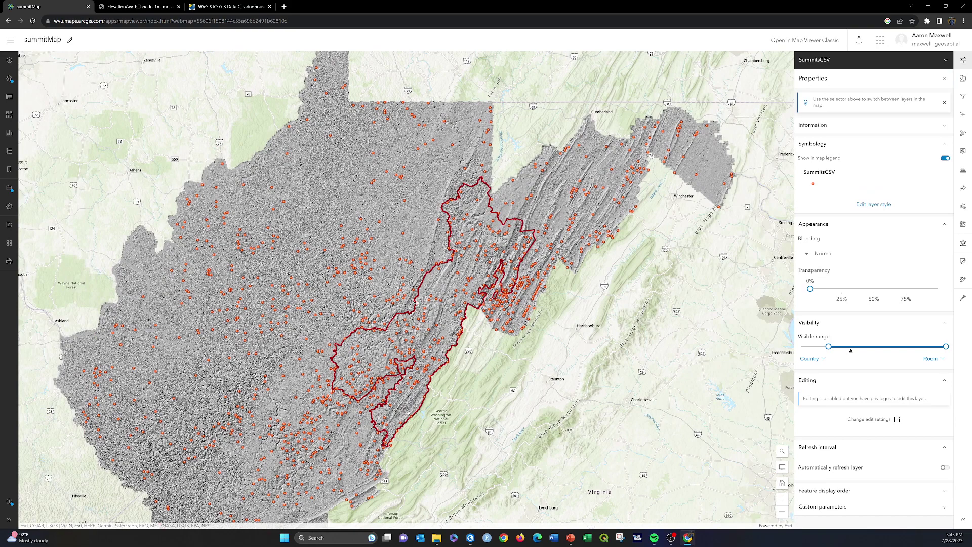
pyautogui.moveTo(358, 239); pyautogui.dragTo(389, 237)
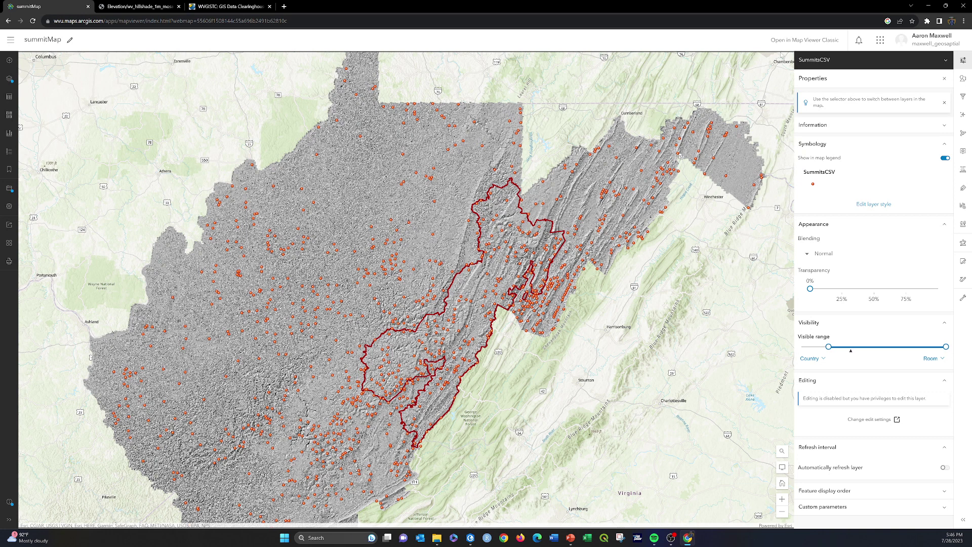
# Switch to the agolExample project in ArcGIS Pro and close the summits layer's attribute table
pyautogui.click(928, 6)
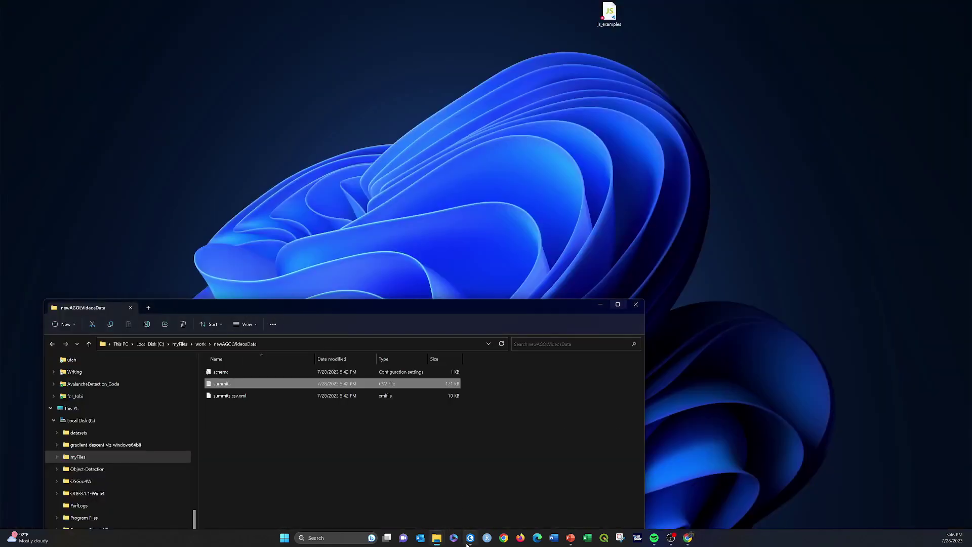
pyautogui.click(469, 540)
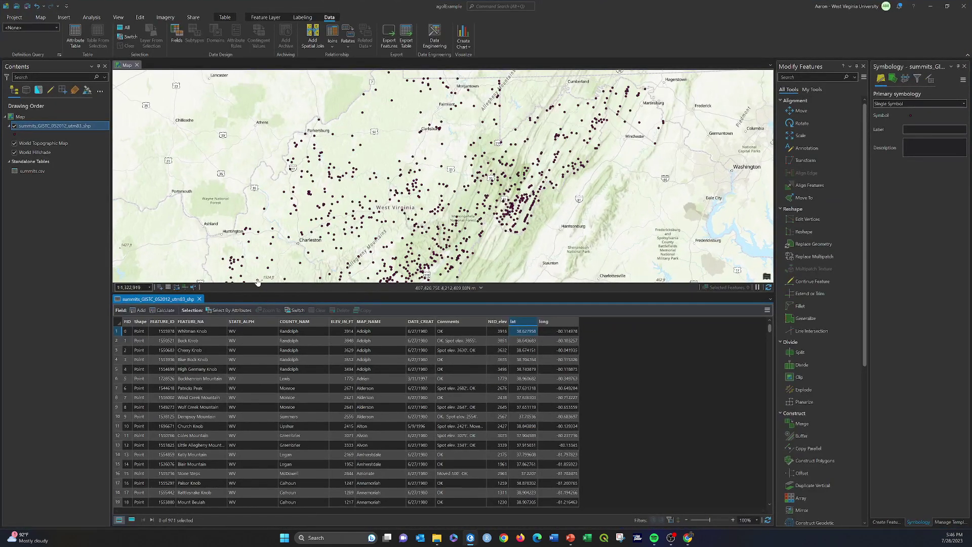
pyautogui.click(200, 299)
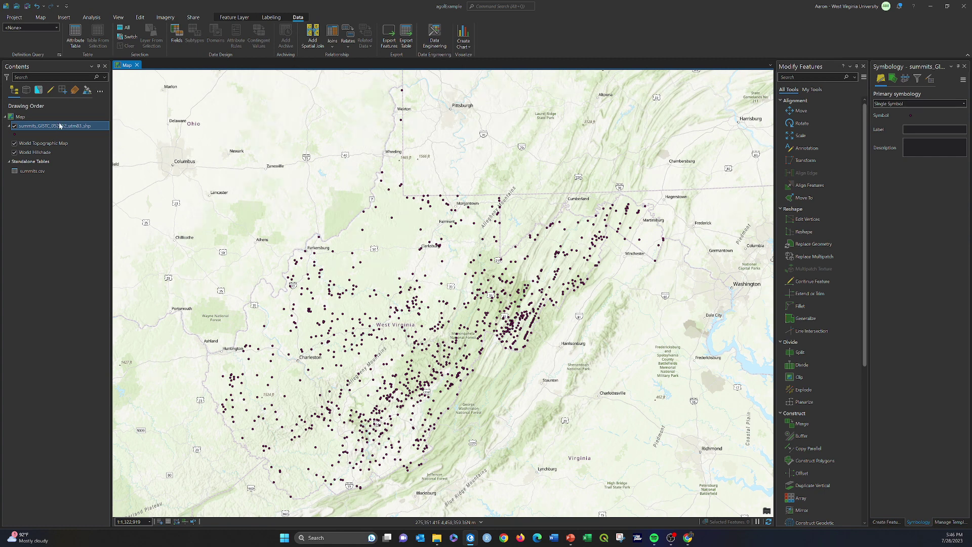
pyautogui.rightClick(22, 128)
pyautogui.press('Escape')
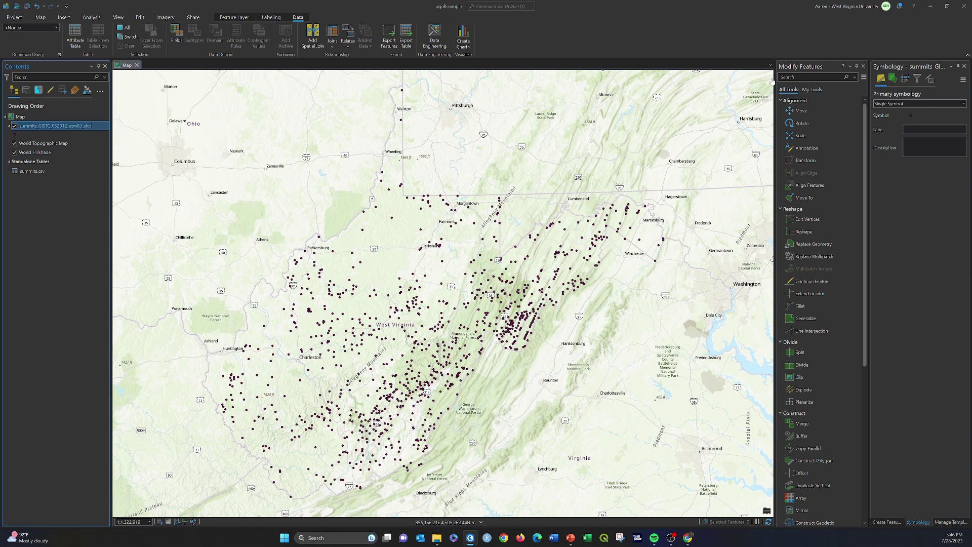
# Find and open the Project geoprocessing tool, with summits_GISTC_052012_utm83_shp as the input dataset
pyautogui.click(811, 77)
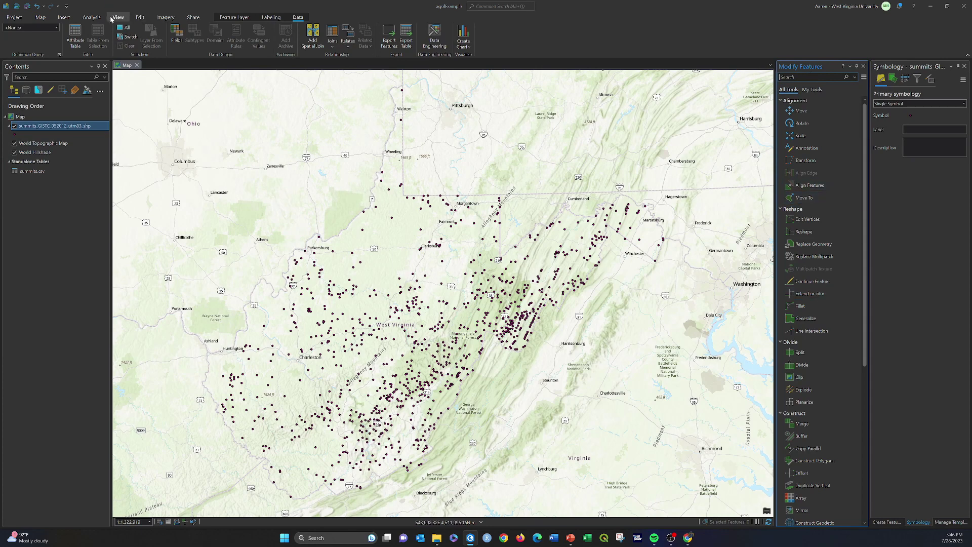
pyautogui.click(94, 18)
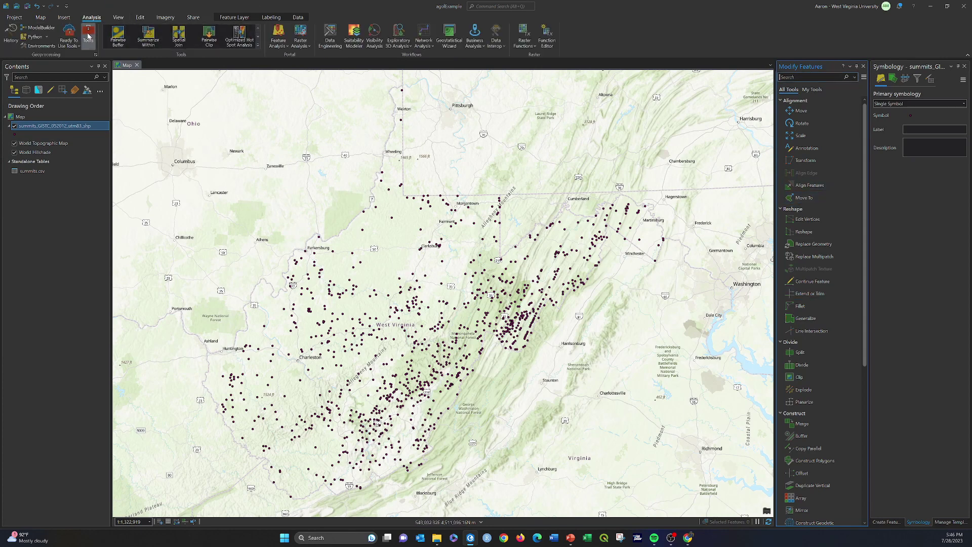
pyautogui.click(88, 35)
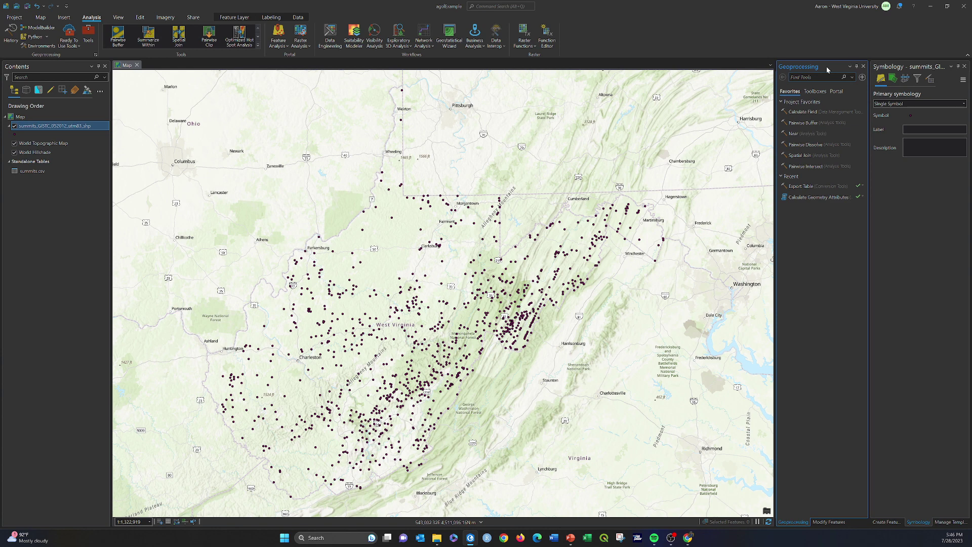
pyautogui.write('project')
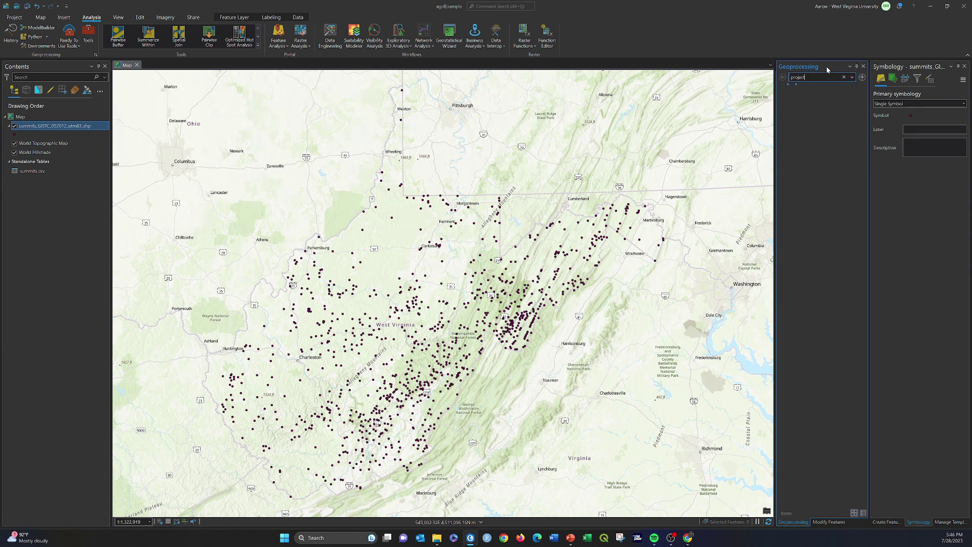
pyautogui.click(817, 92)
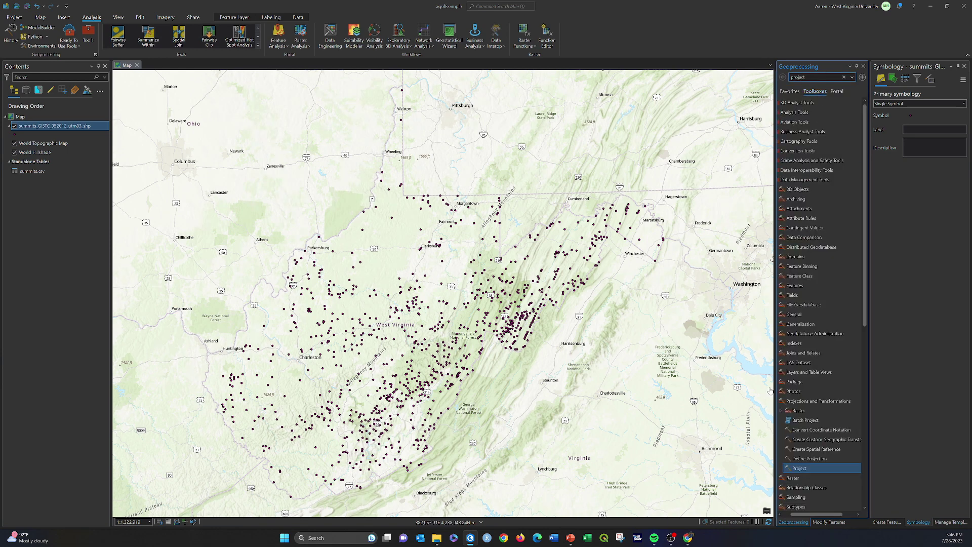
pyautogui.doubleClick(799, 467)
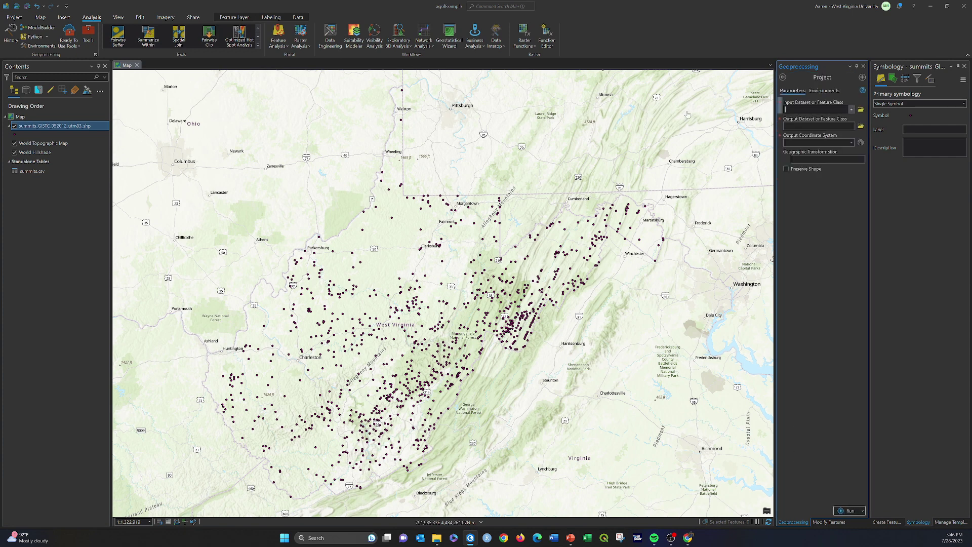
pyautogui.click(851, 109)
pyautogui.click(821, 118)
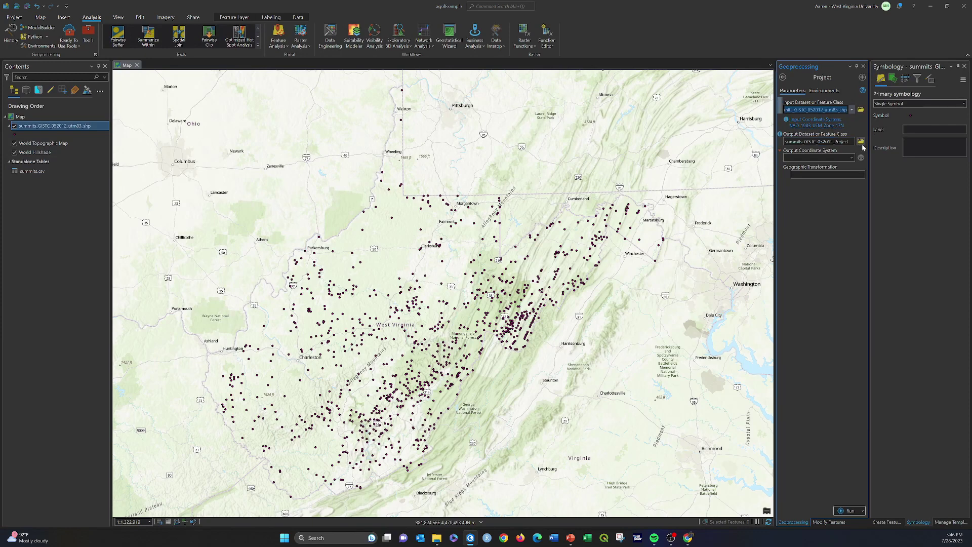
# Browse for the output location and create a folder named summitSHP inside newAGOLVideosData
pyautogui.click(859, 143)
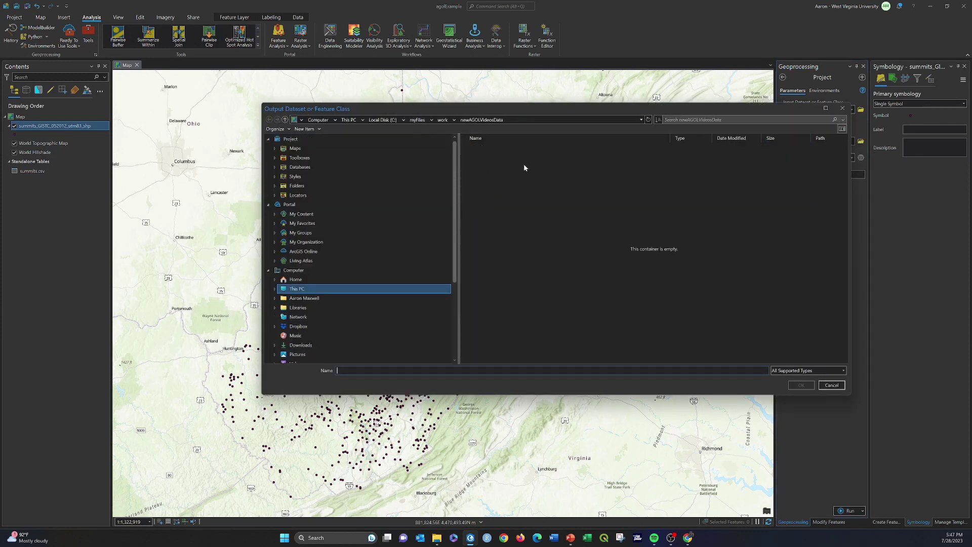
pyautogui.rightClick(484, 168)
pyautogui.click(488, 174)
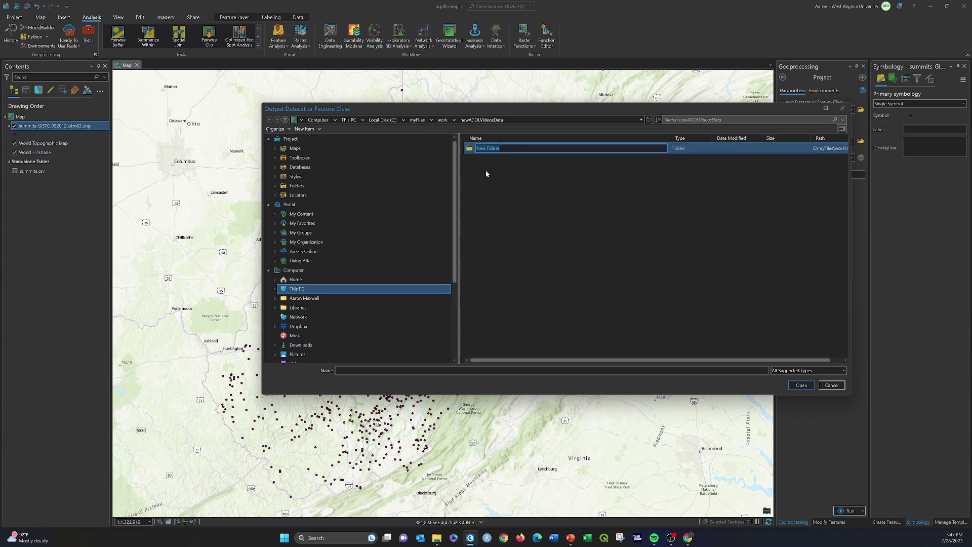
pyautogui.write('summitSHP')
pyautogui.press('Return')
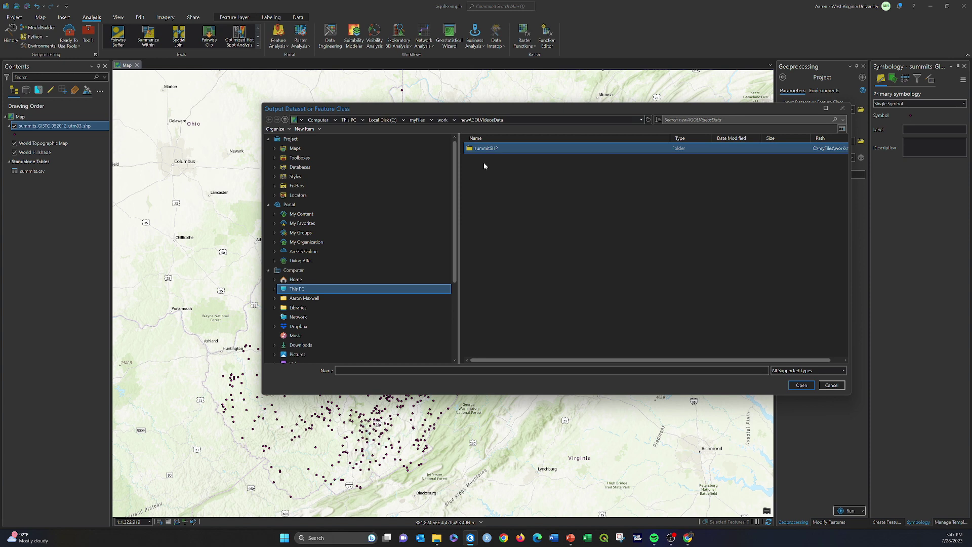
# Name the output dataset summitSHP and save it inside the summitSHP folder
pyautogui.doubleClick(485, 148)
pyautogui.click(354, 370)
pyautogui.write('summitS')
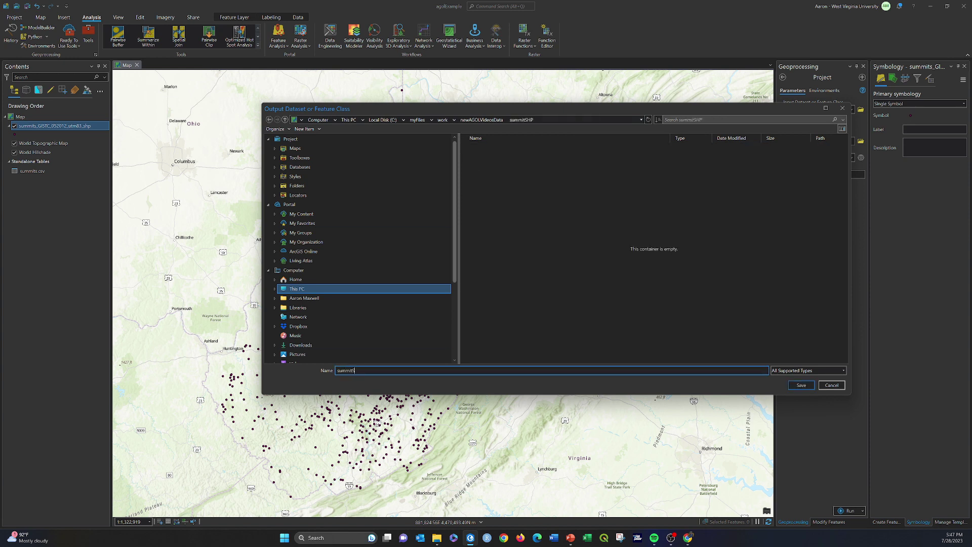
pyautogui.write('HP')
pyautogui.click(800, 385)
# Choose WGS 1984 Web Mercator (auxiliary sphere) from the layers' systems as the output coordinate system
pyautogui.click(852, 158)
pyautogui.click(861, 158)
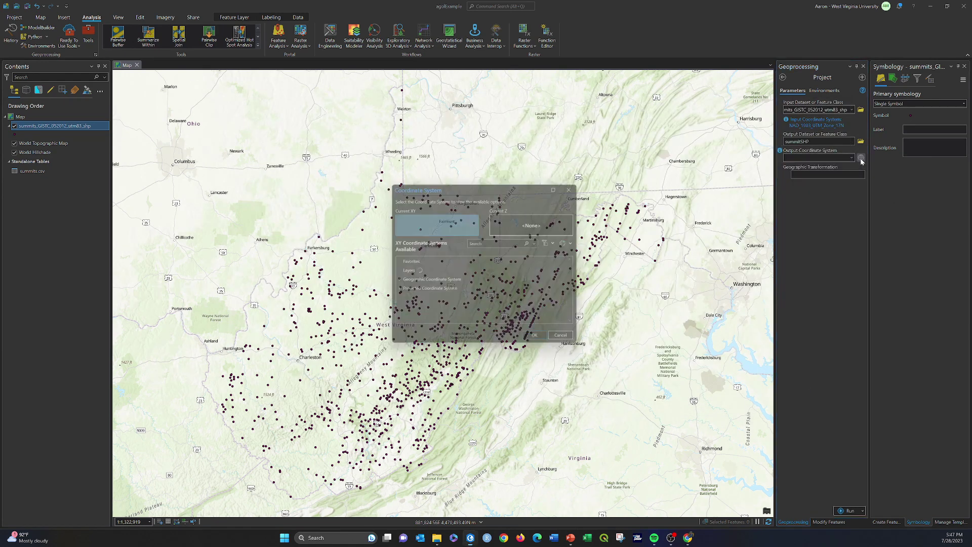
pyautogui.click(395, 272)
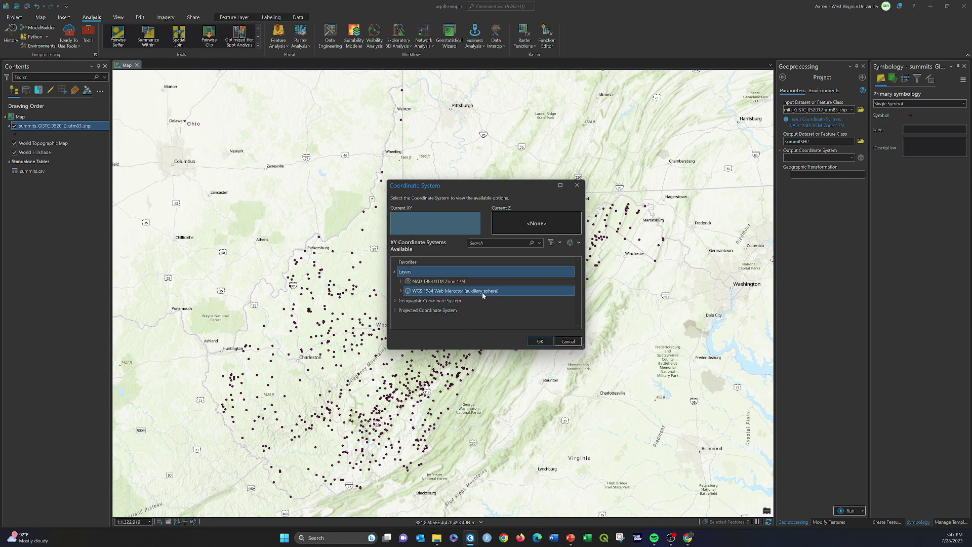
pyautogui.click(440, 293)
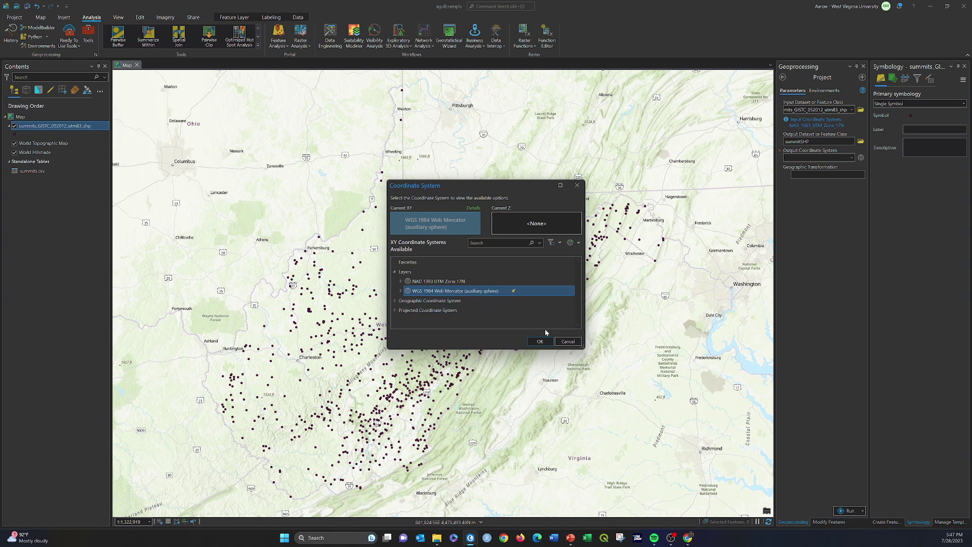
# Pick WGS 1984 Web Mercator (auxiliary sphere) from the world projected coordinate systems and apply it as the output coordinate system
pyautogui.click(436, 313)
pyautogui.click(396, 310)
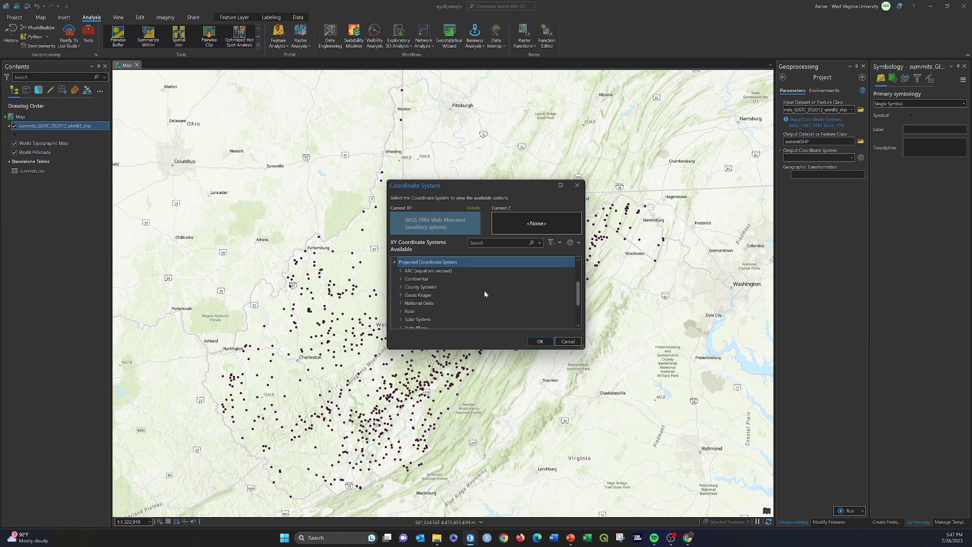
pyautogui.scroll(-2, 439, 270)
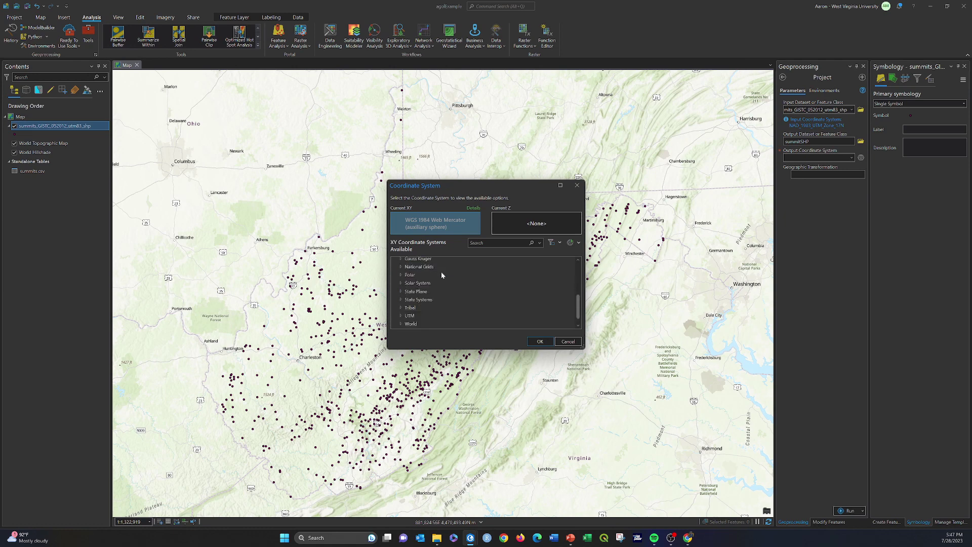
pyautogui.click(401, 316)
pyautogui.scroll(-5, 457, 296)
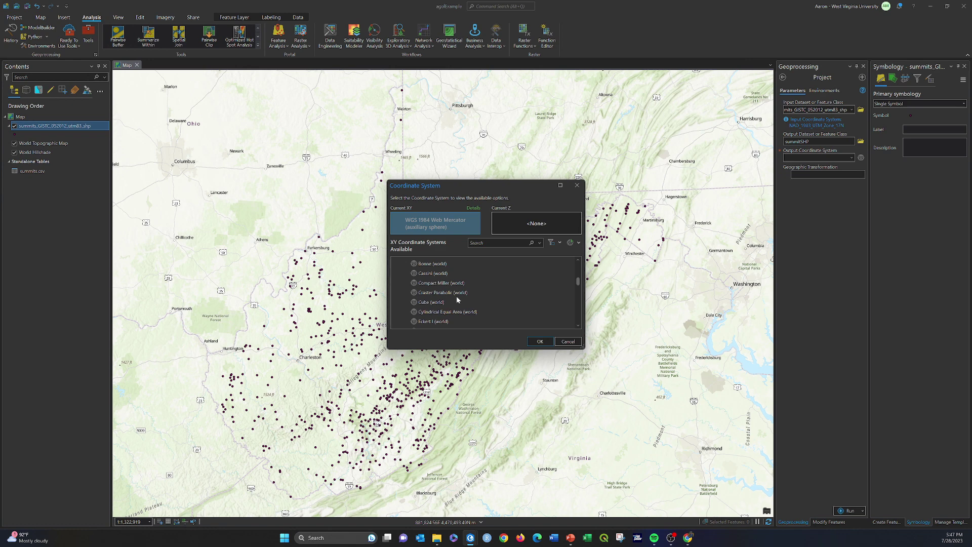
pyautogui.scroll(-7, 461, 299)
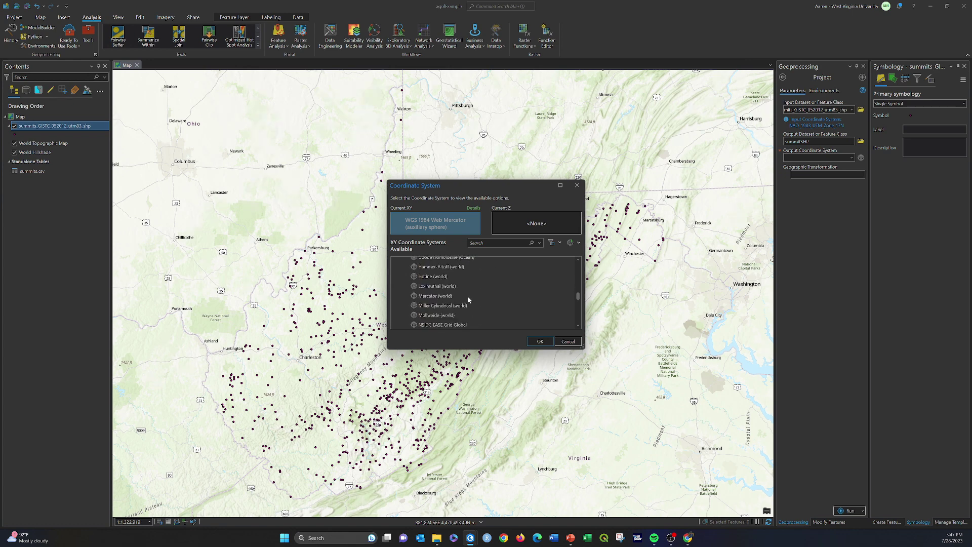
pyautogui.scroll(-5, 467, 299)
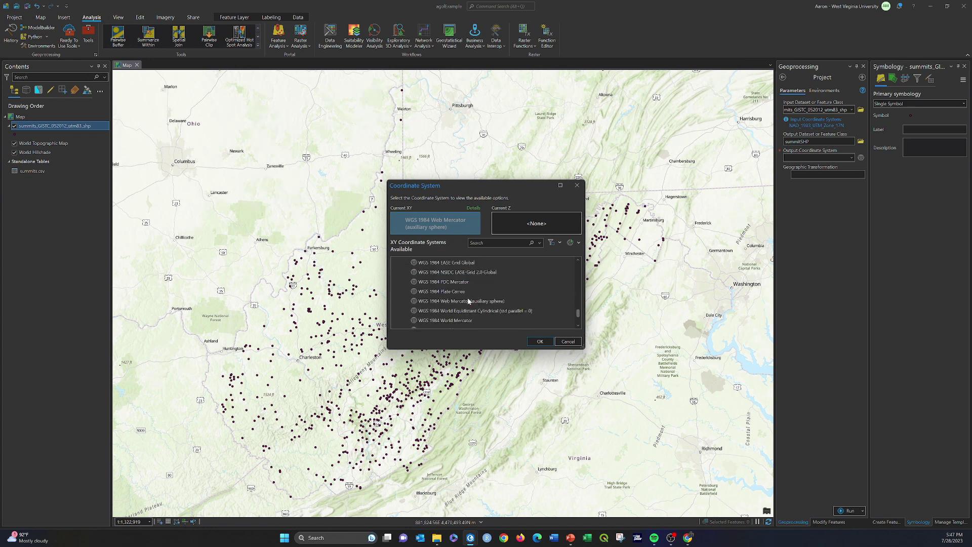
pyautogui.scroll(-1, 484, 290)
pyautogui.click(454, 302)
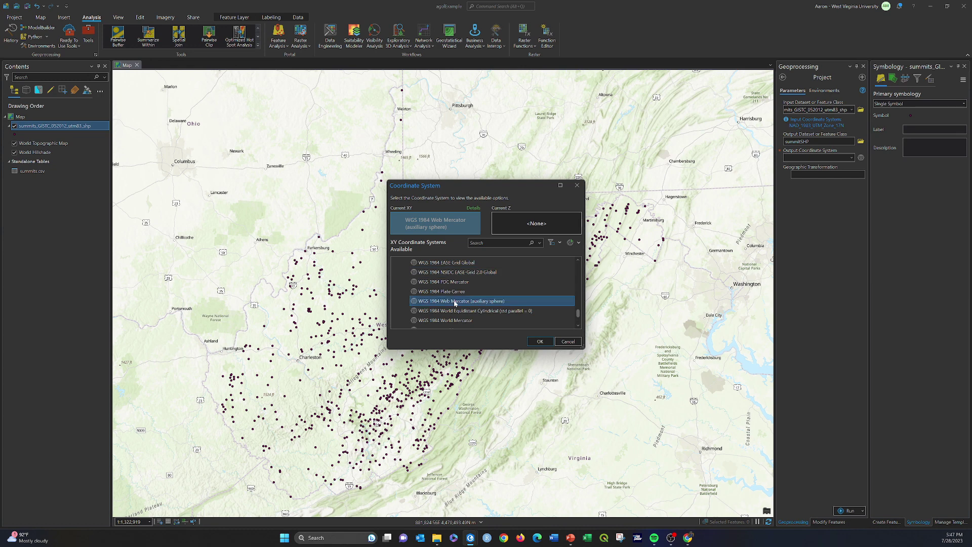
pyautogui.click(540, 341)
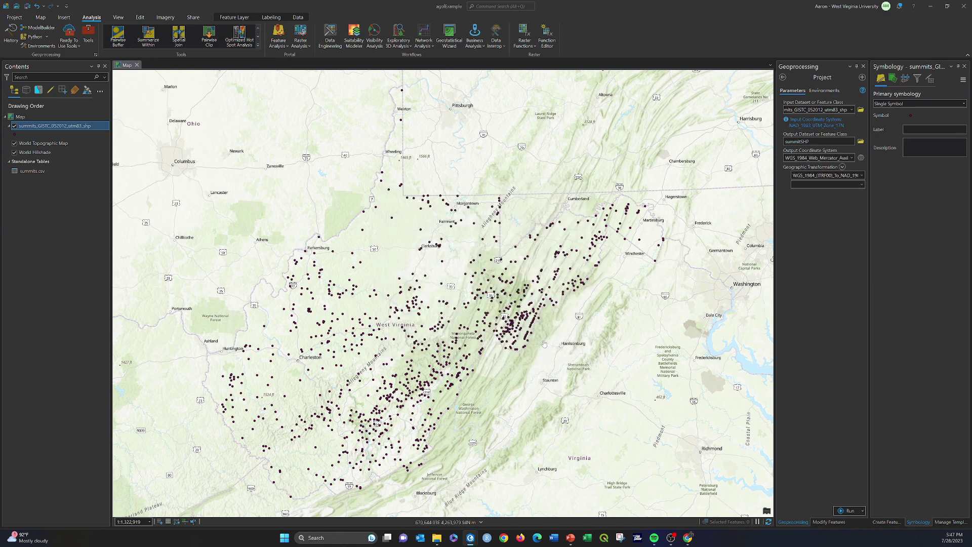
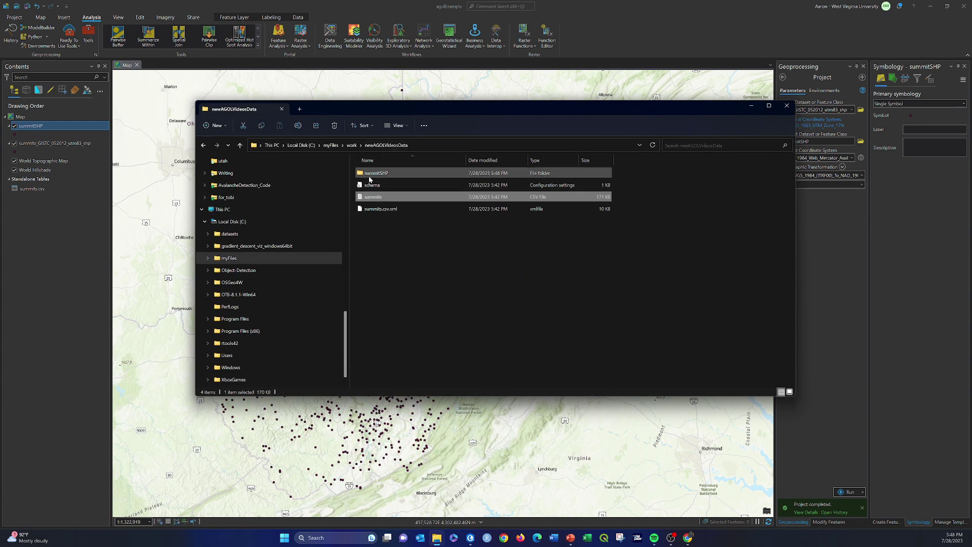
# Open the summitSHP folder in File Explorer to check the output files, and remove the summitSHP layer from the ArcGIS Pro map
pyautogui.doubleClick(373, 173)
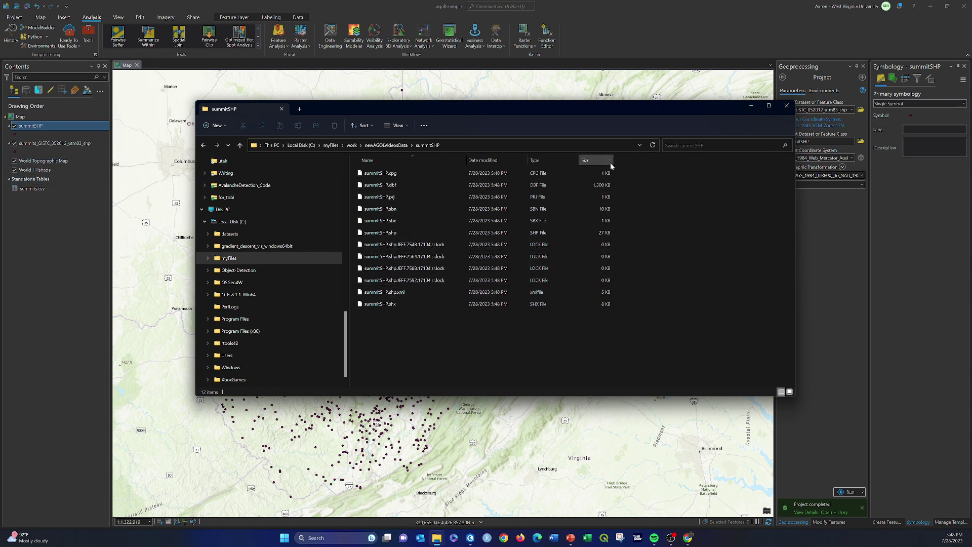
pyautogui.rightClick(36, 127)
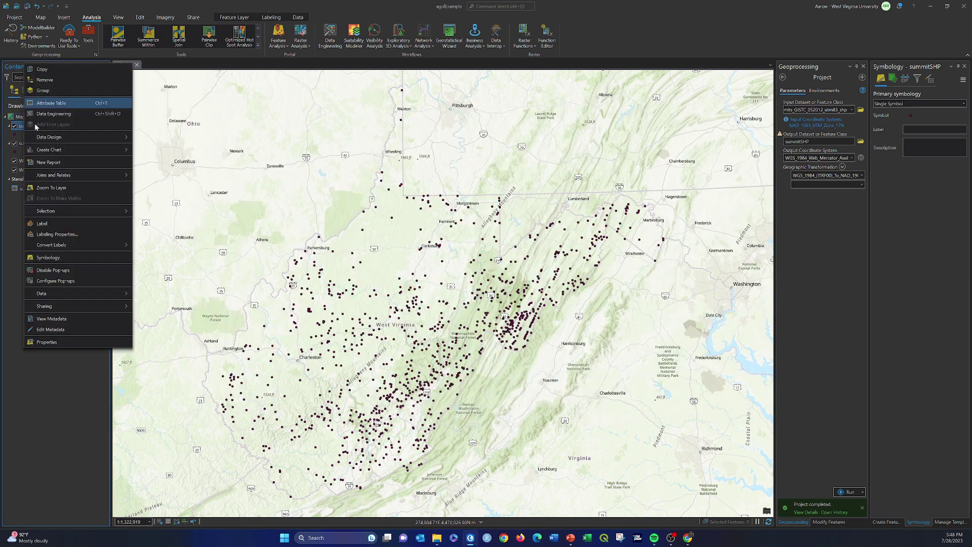
pyautogui.click(45, 79)
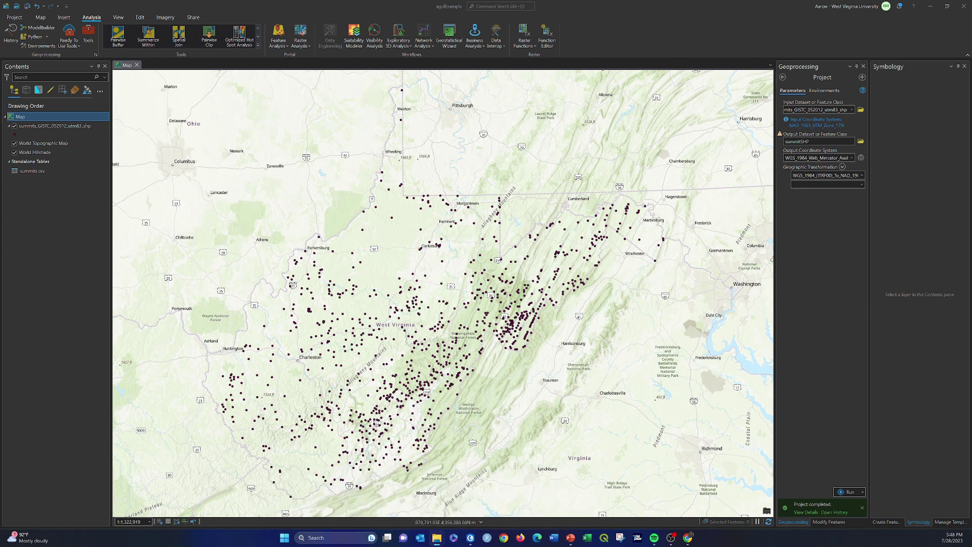
# Check the files in the original summits_GISTC_052012_utm83_shp folder in File Explorer and refresh the listing
pyautogui.moveTo(971, 148); pyautogui.dragTo(452, 149)
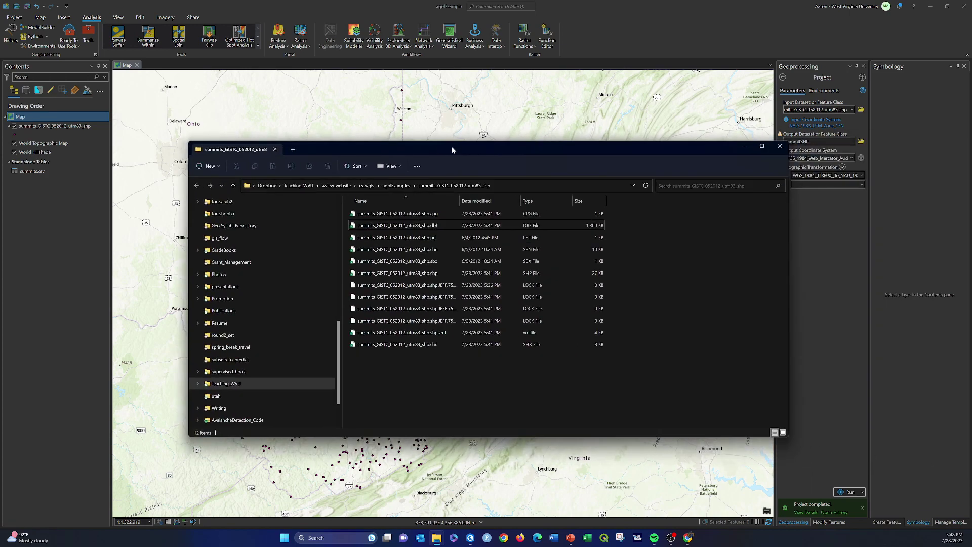
pyautogui.rightClick(675, 299)
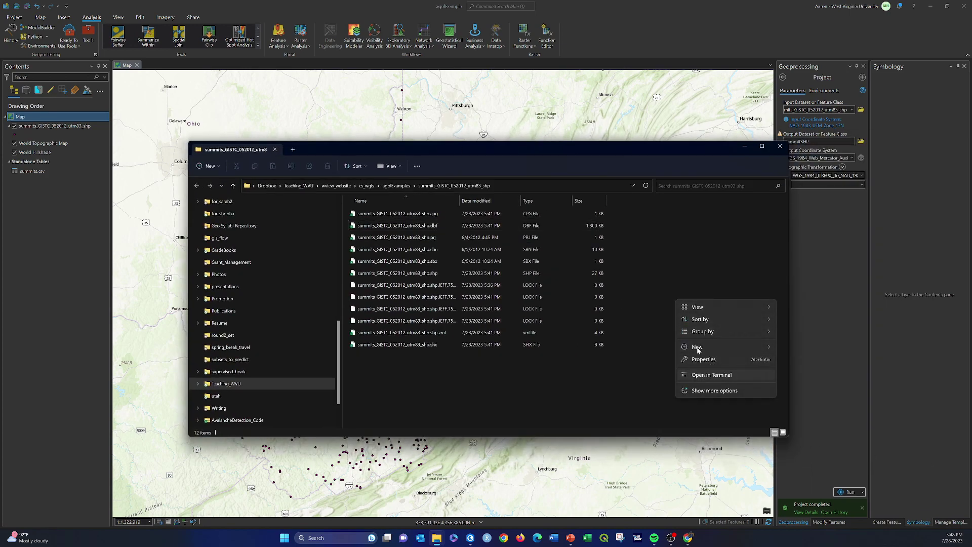
pyautogui.click(647, 224)
pyautogui.rightClick(647, 224)
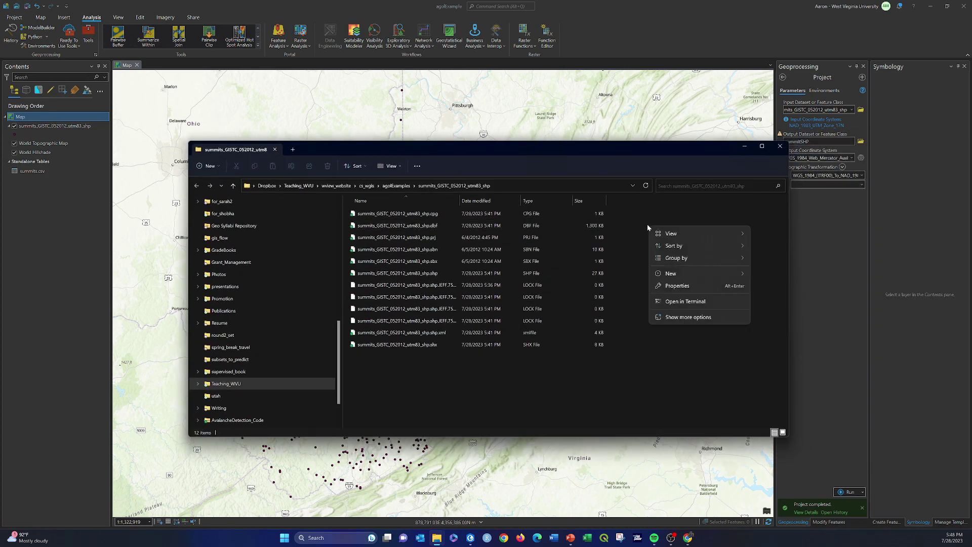
pyautogui.click(646, 186)
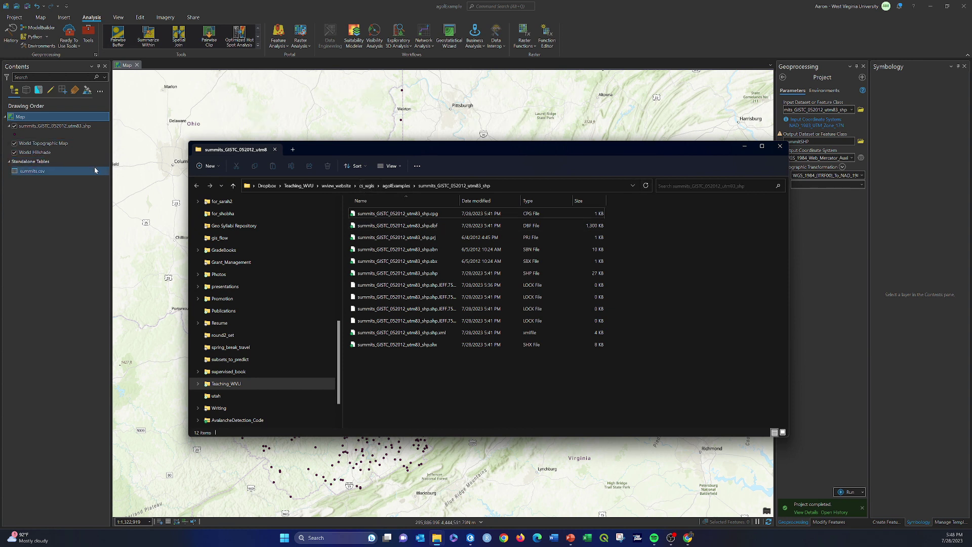
# Close the Geoprocessing and Modify Features panes in ArcGIS Pro, and minimize the original shapefile's folder window
pyautogui.click(783, 78)
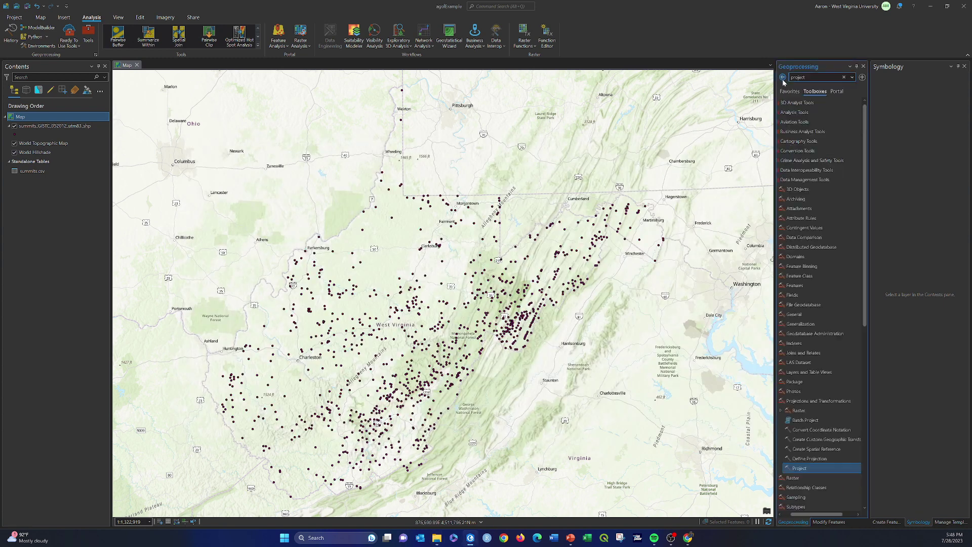
pyautogui.click(864, 68)
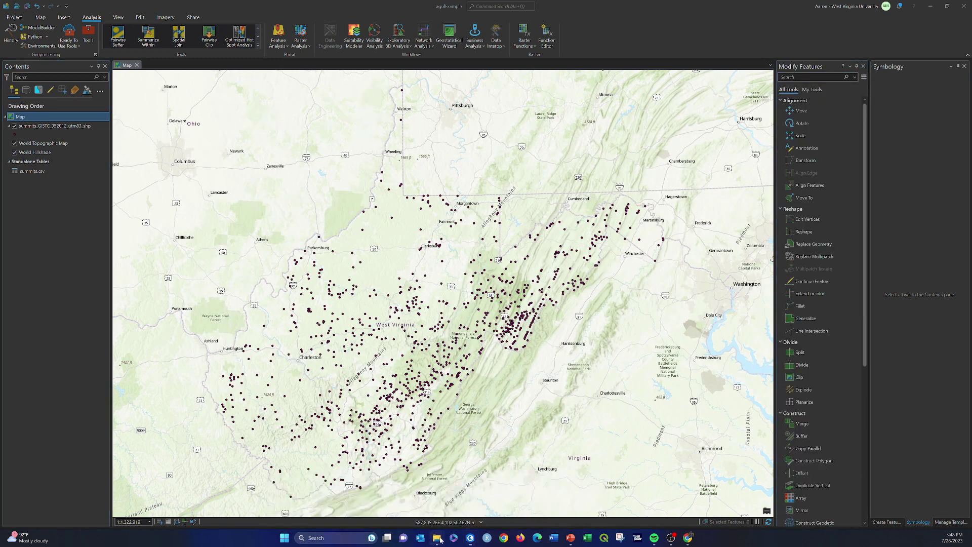
pyautogui.moveTo(440, 540)
pyautogui.click(650, 498)
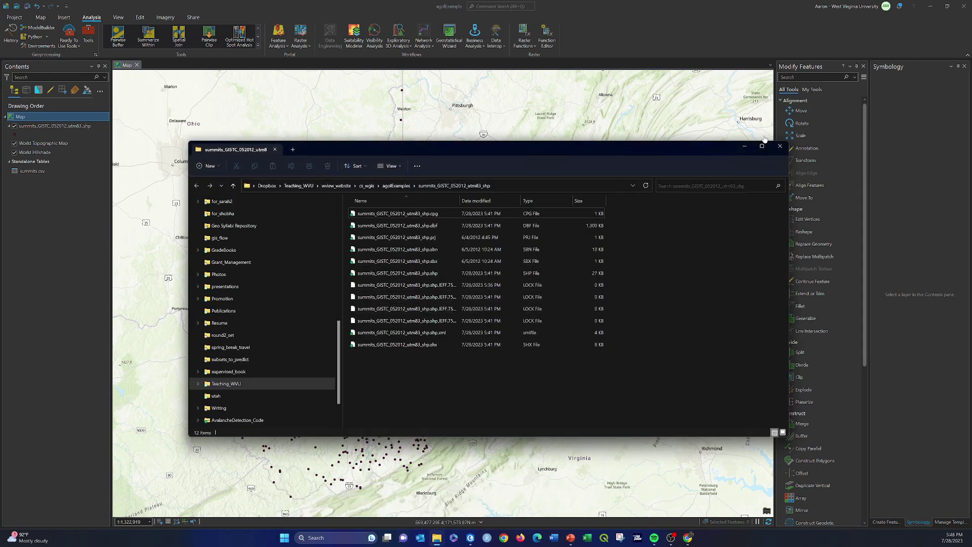
pyautogui.click(745, 145)
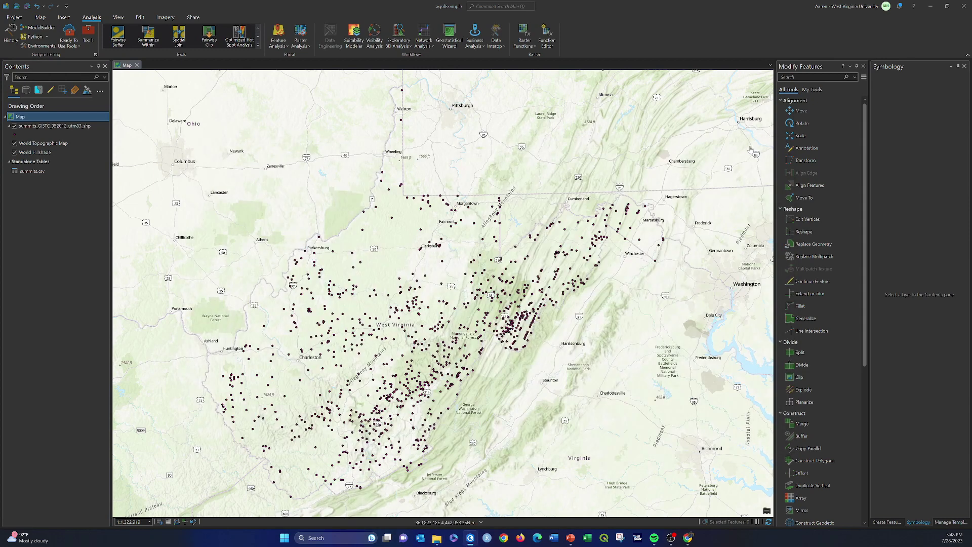
pyautogui.click(863, 67)
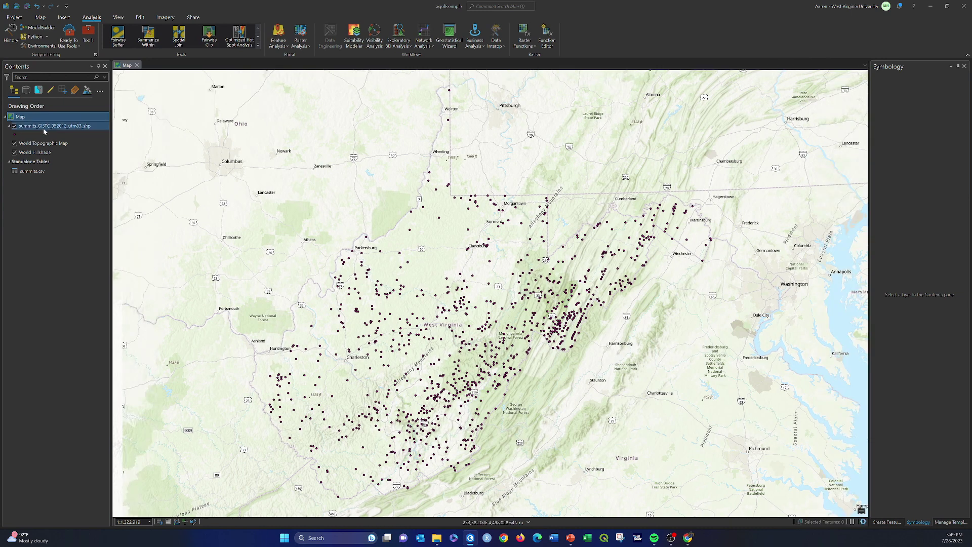
# Remove the summits.csv table and the summits_GISTC_052012_utm83_shp layer from the map, and close ArcGIS Pro without saving changes
pyautogui.rightClick(26, 171)
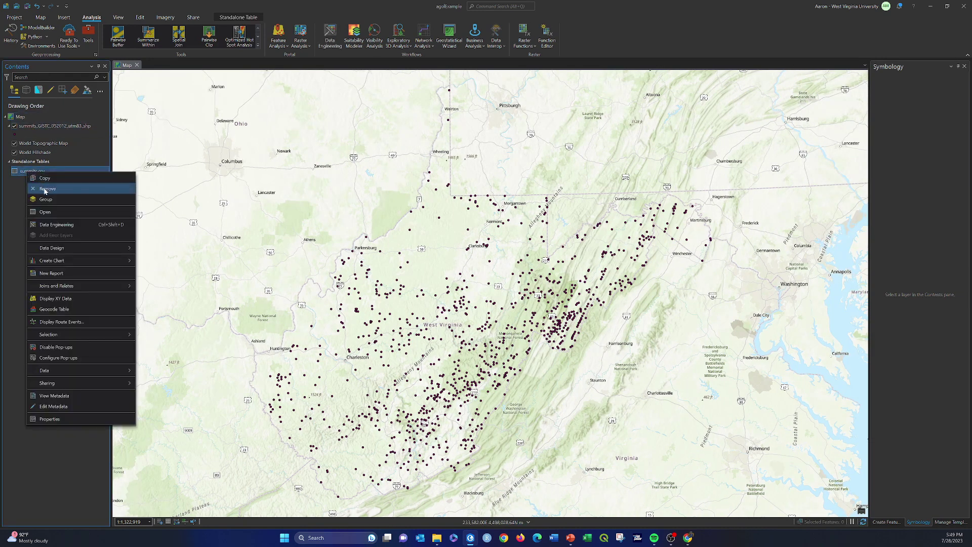
pyautogui.click(44, 189)
pyautogui.click(50, 126)
pyautogui.rightClick(51, 125)
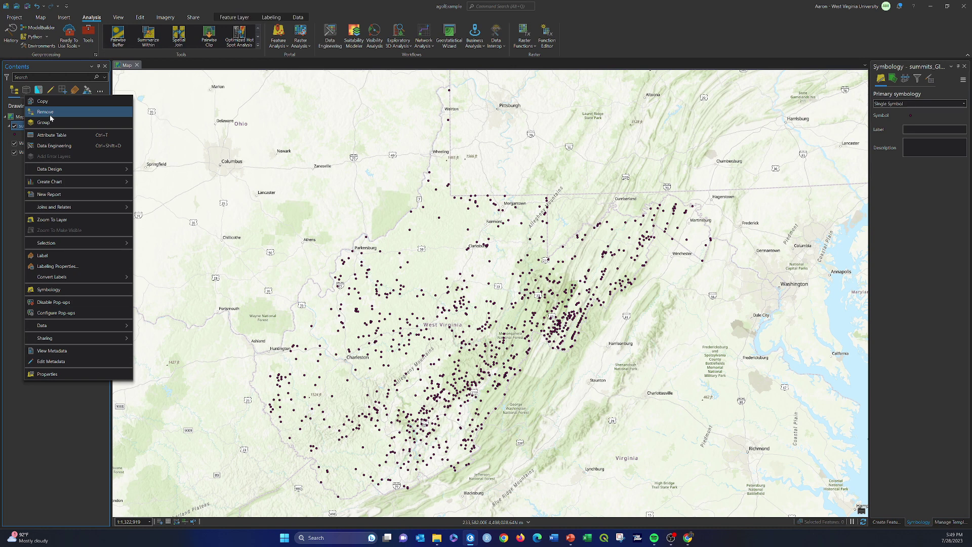
pyautogui.click(51, 116)
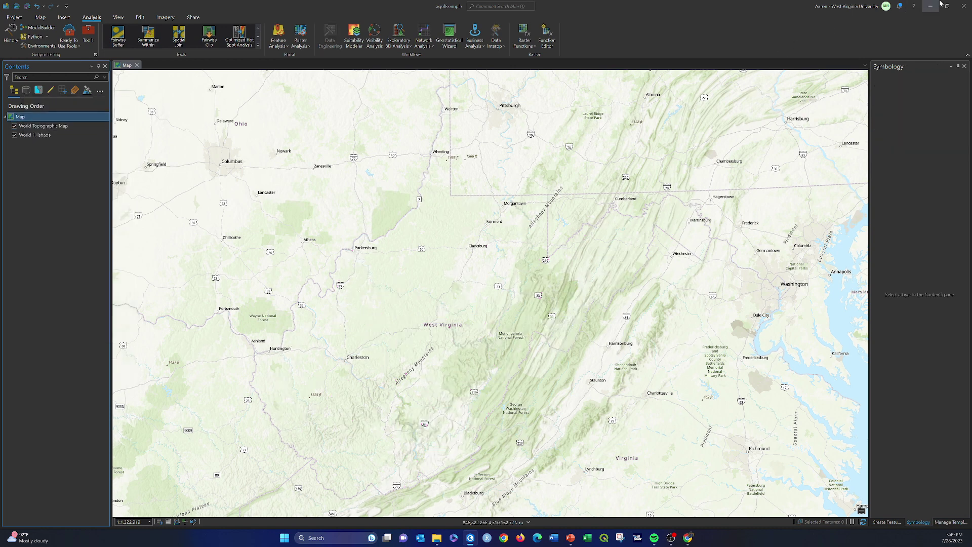
pyautogui.click(963, 5)
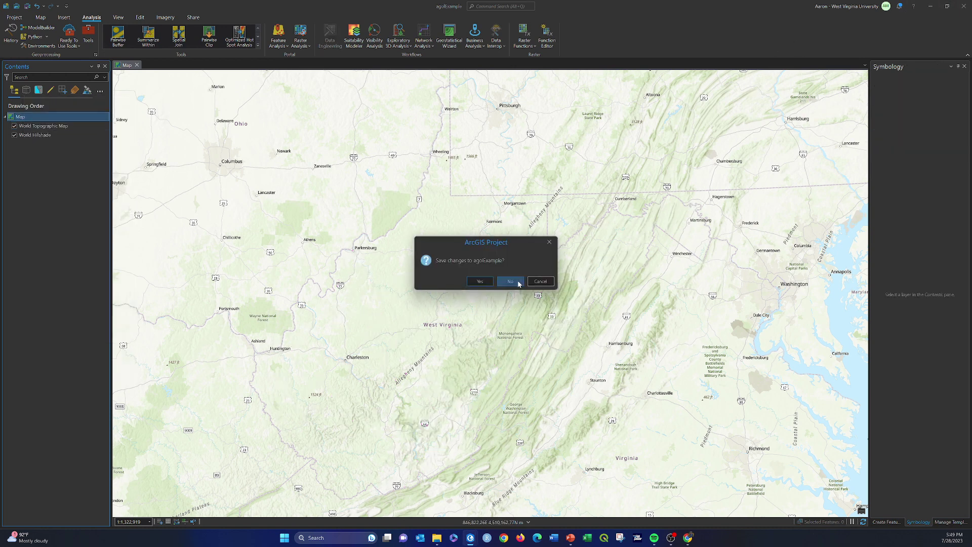
pyautogui.click(511, 282)
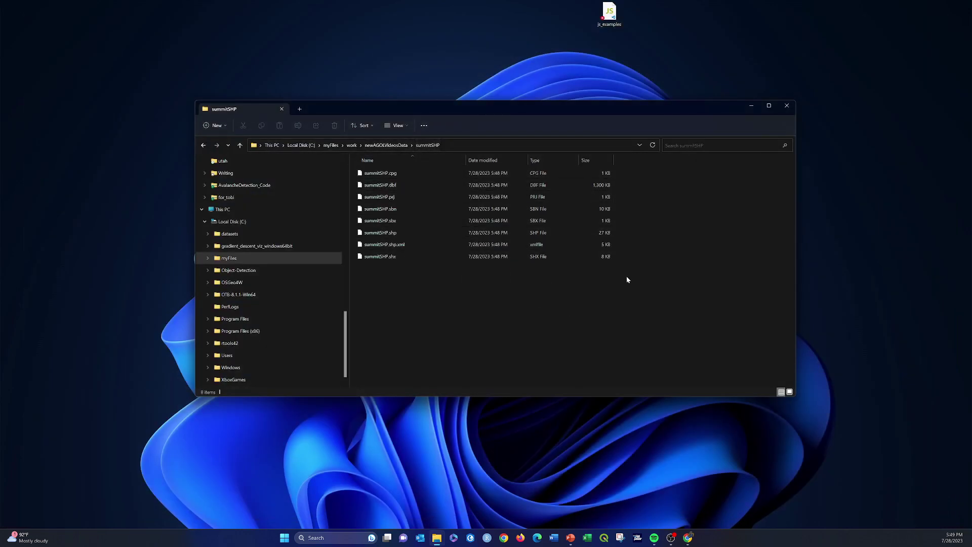
# Compress the summitSHP folder inside newAGOLVideosData into a ZIP file, keeping the name summitSHP
pyautogui.click(391, 146)
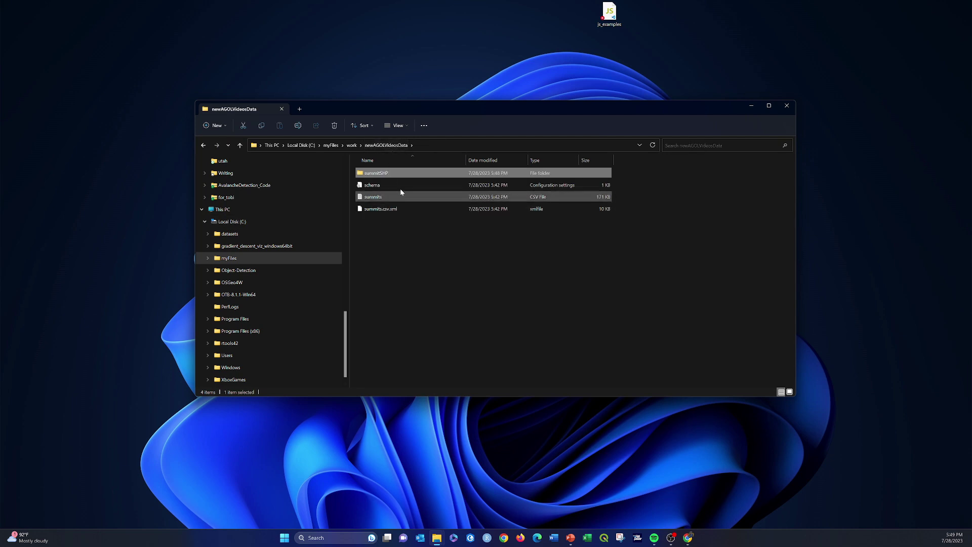
pyautogui.rightClick(367, 176)
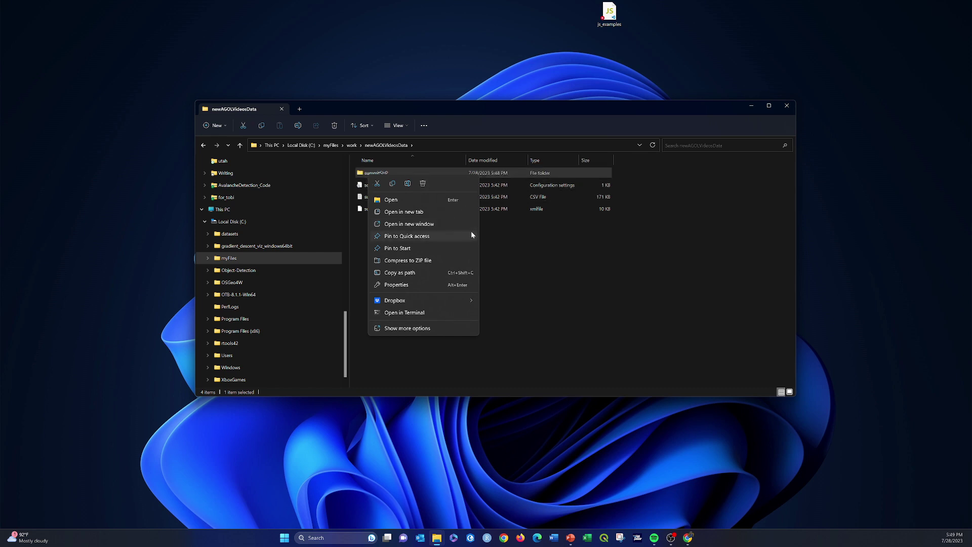
pyautogui.click(407, 328)
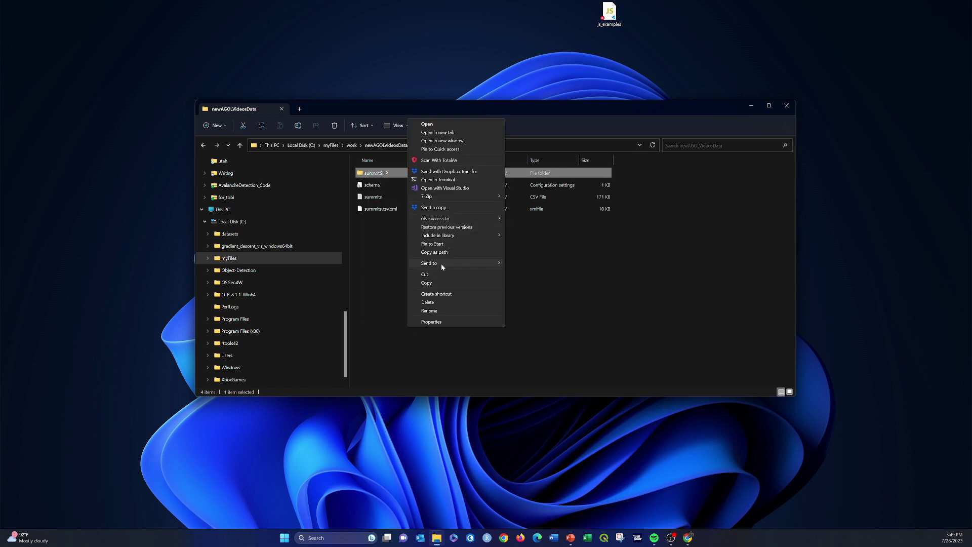
pyautogui.moveTo(441, 264)
pyautogui.click(537, 275)
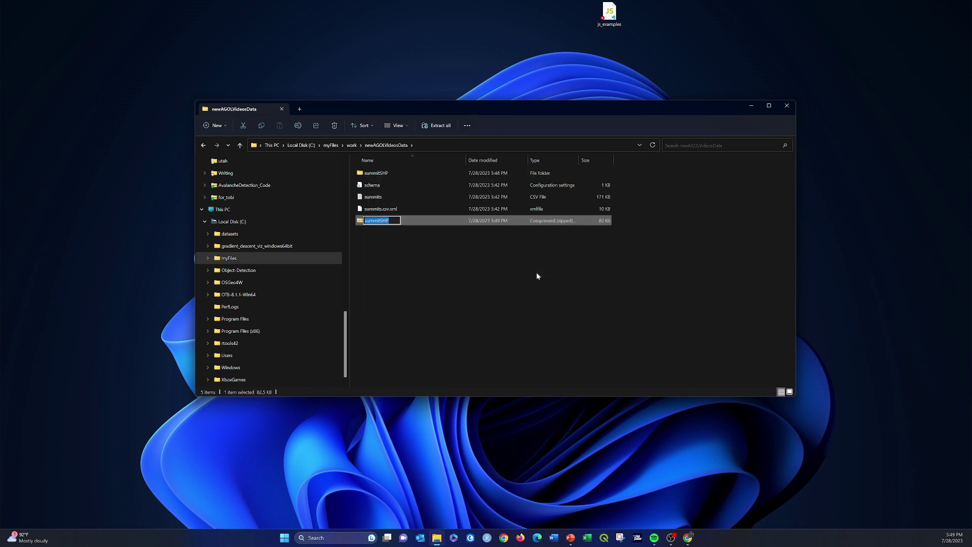
pyautogui.click(497, 277)
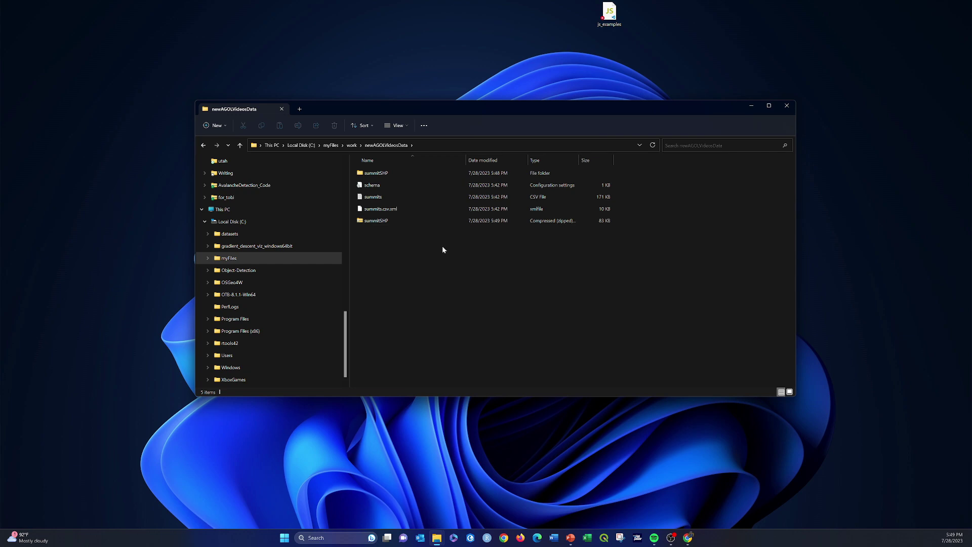
# Switch to Chrome, save summitMap, and go to the ArcGIS Online content page
pyautogui.click(687, 537)
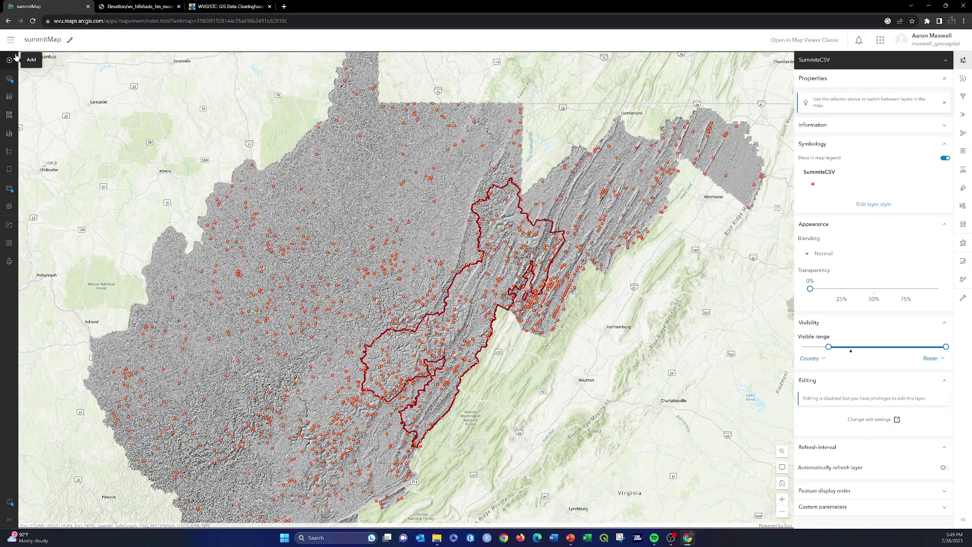
pyautogui.click(10, 188)
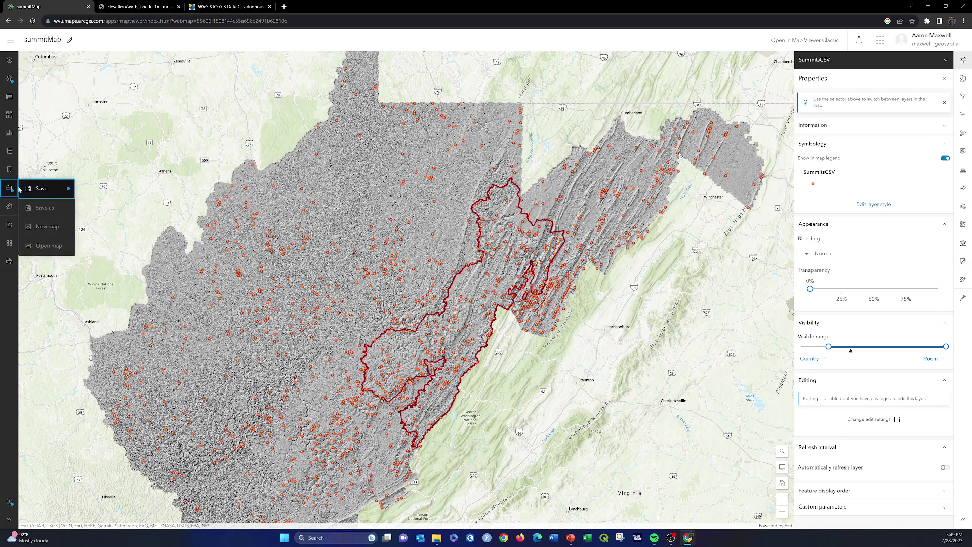
pyautogui.click(45, 189)
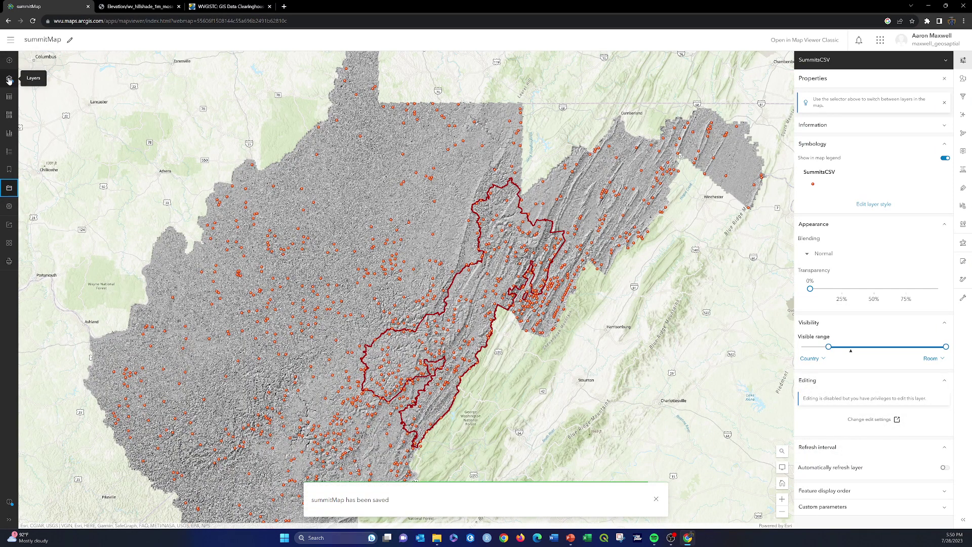
pyautogui.click(9, 44)
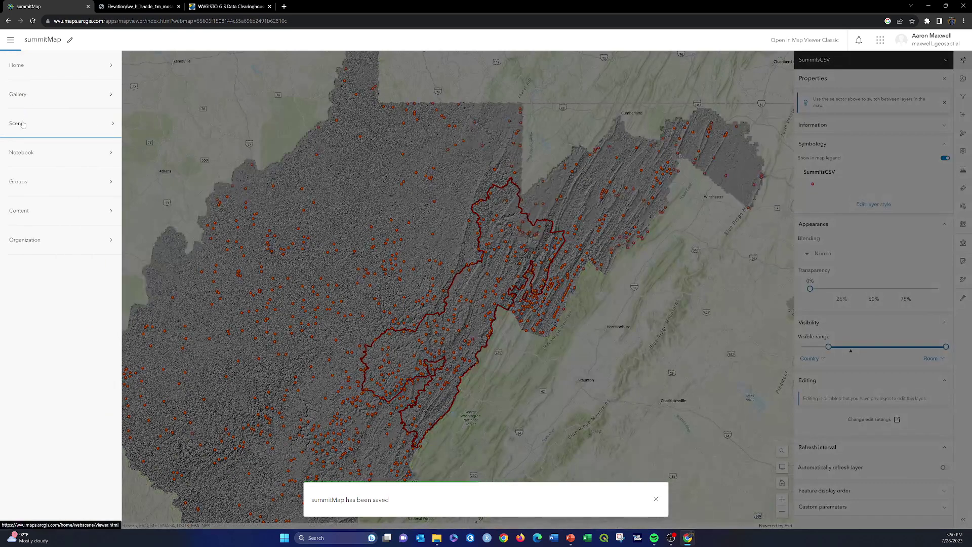
pyautogui.click(25, 210)
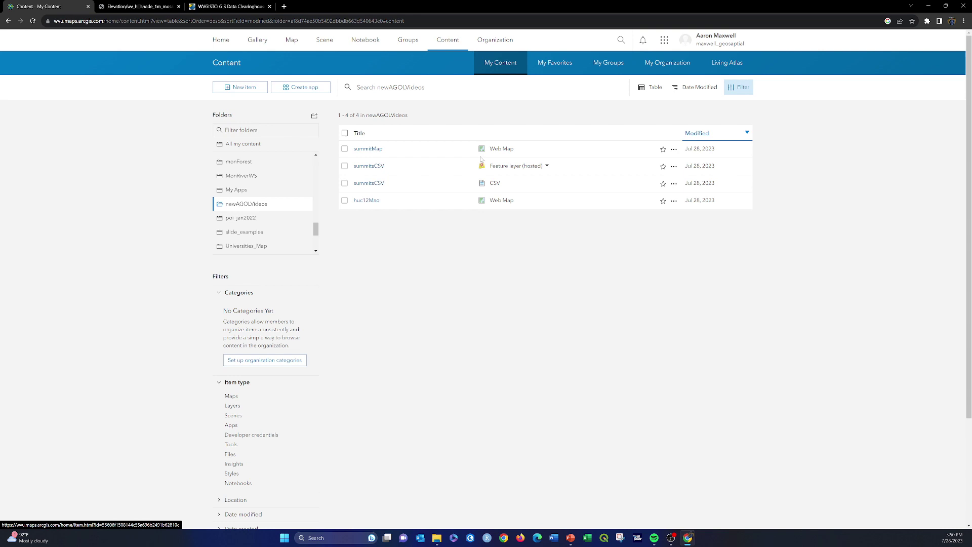
# Add summitSHP.zip from the newAGOLVideosData folder as a new item, with the option to create a hosted feature layer
pyautogui.click(241, 87)
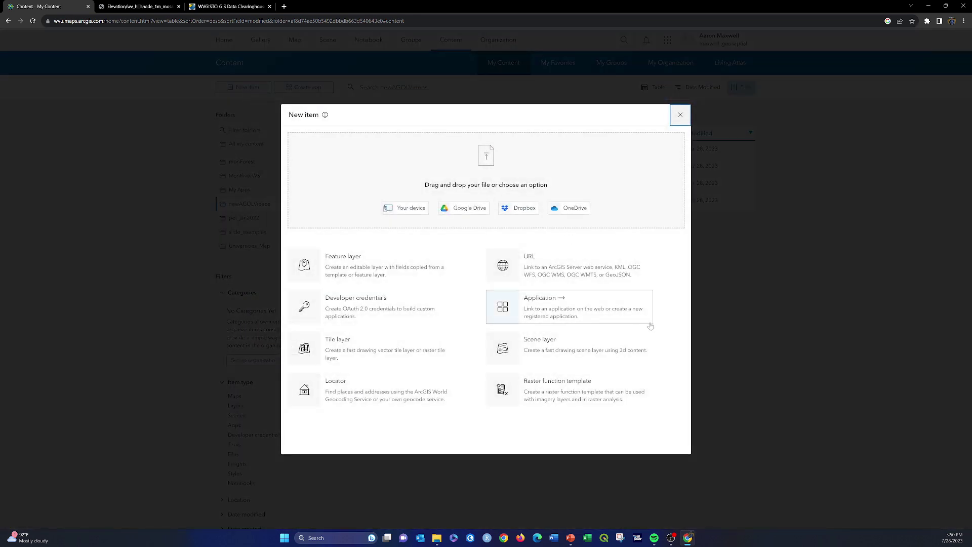
pyautogui.moveTo(437, 537)
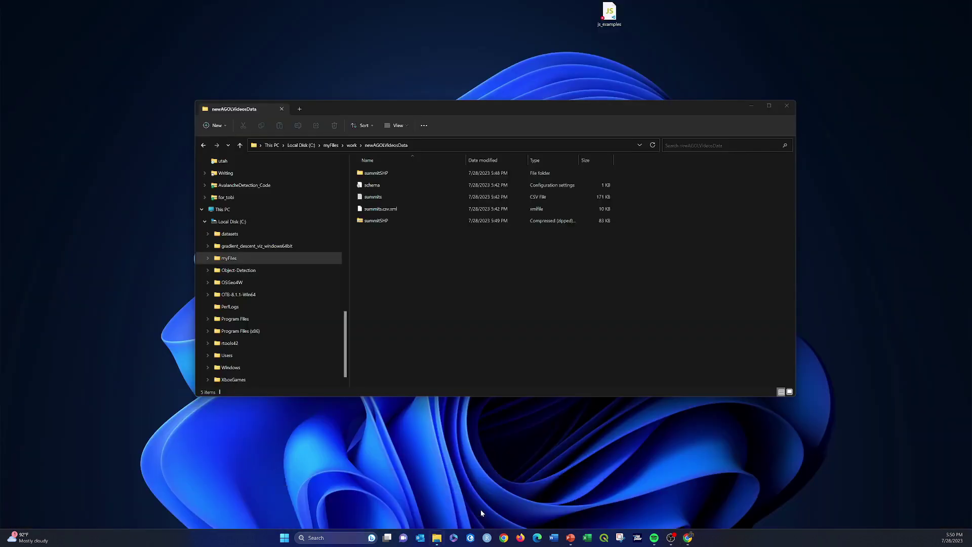
pyautogui.click(481, 510)
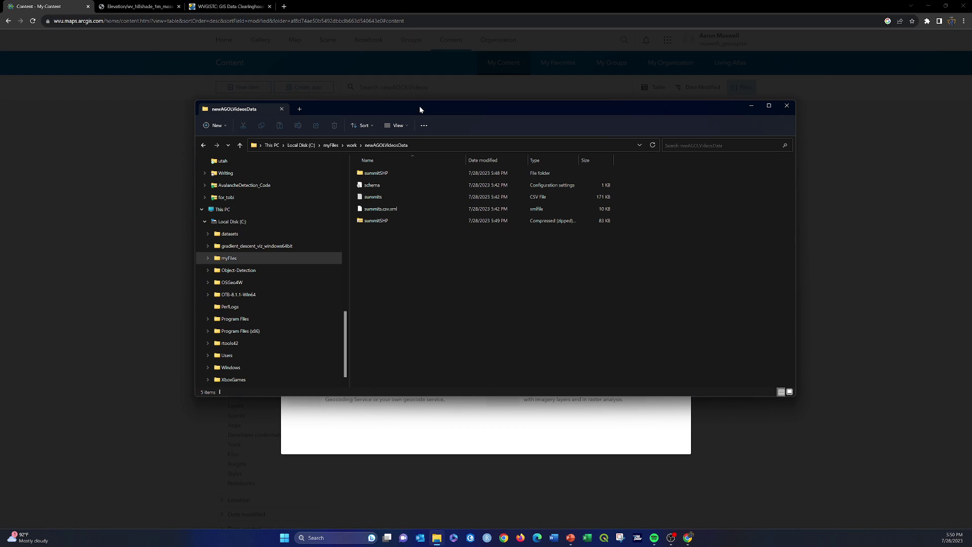
pyautogui.moveTo(419, 105); pyautogui.dragTo(326, 299)
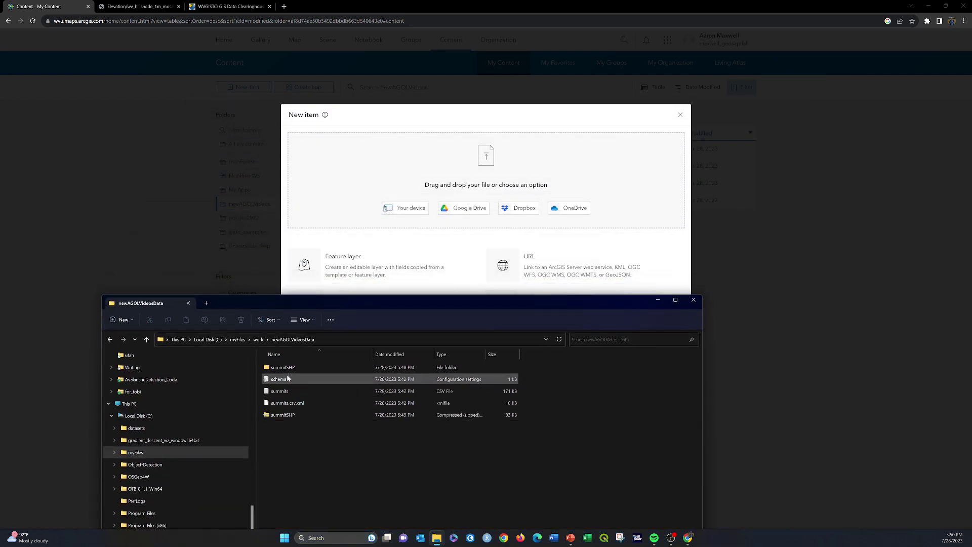
pyautogui.moveTo(282, 415); pyautogui.dragTo(477, 159)
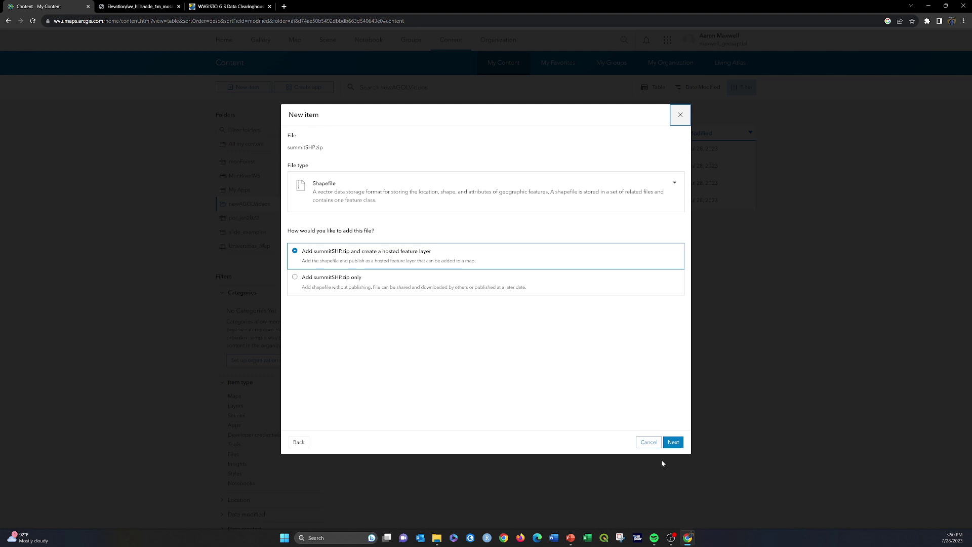
pyautogui.click(673, 443)
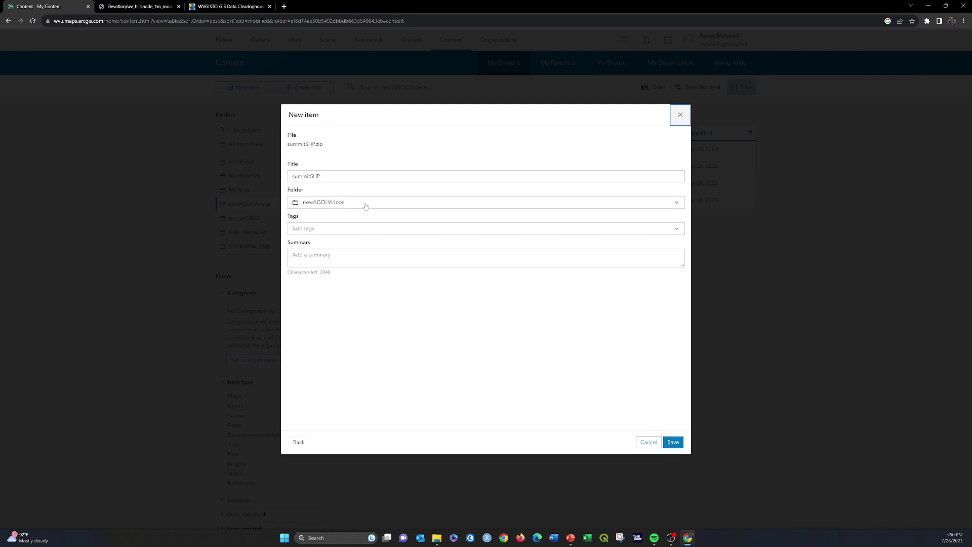
# Tag the new summitSHP item with summits and save it in the newAGOLVideos folder
pyautogui.click(335, 228)
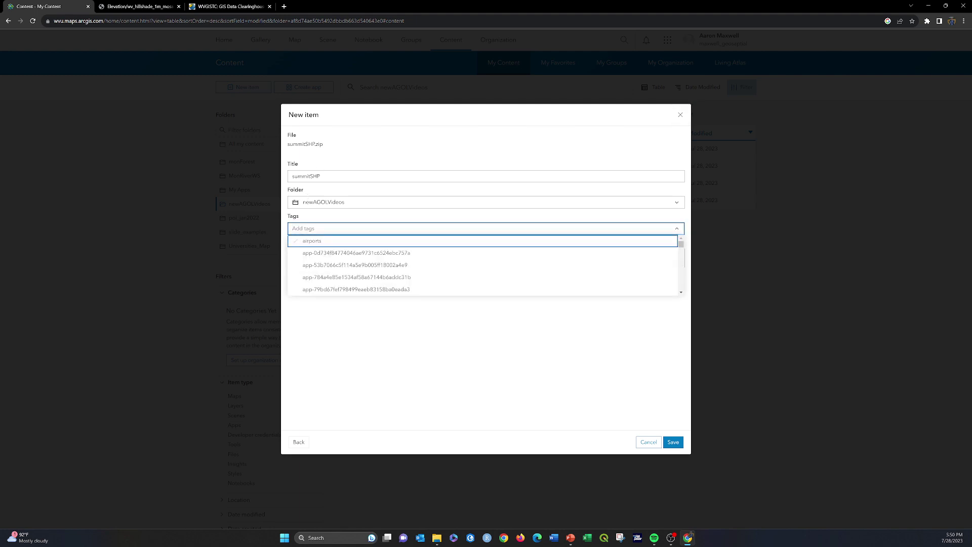
pyautogui.write('summits')
pyautogui.press('Return')
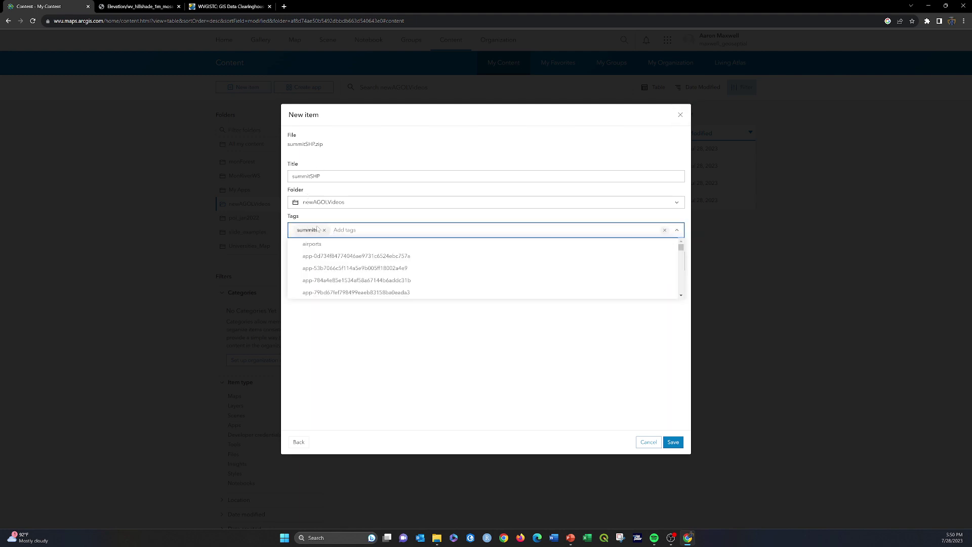
pyautogui.click(380, 328)
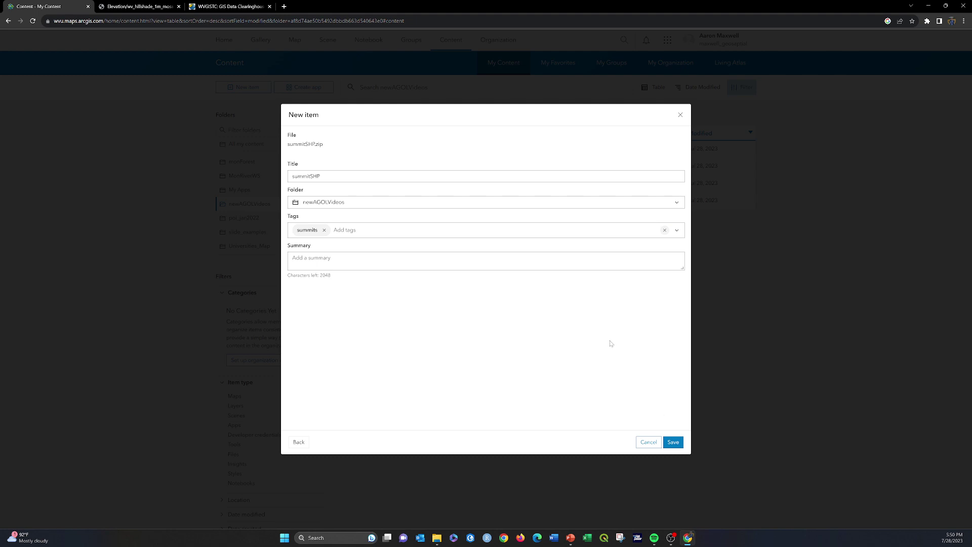
pyautogui.click(671, 442)
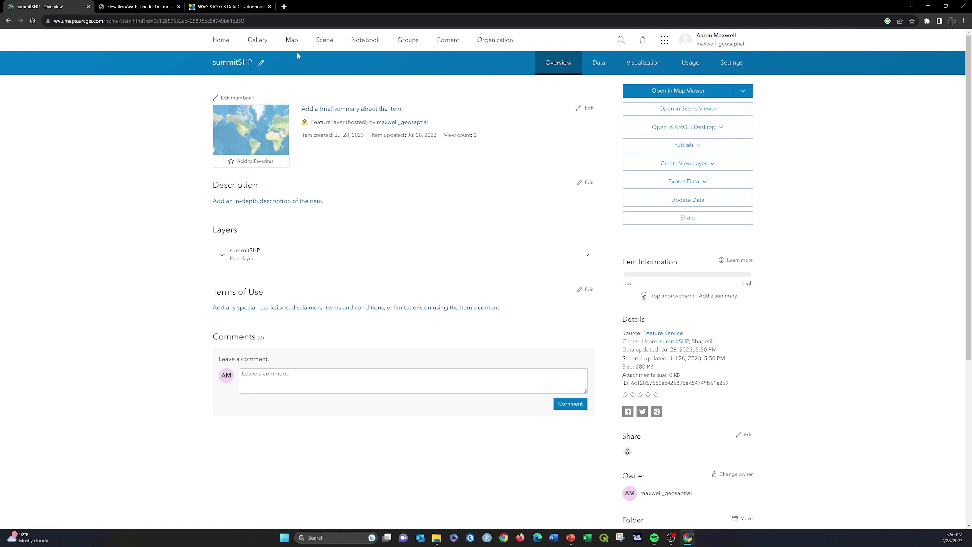
# Return to the newAGOLVideos content and open the summitMap web map in Map Viewer
pyautogui.click(454, 43)
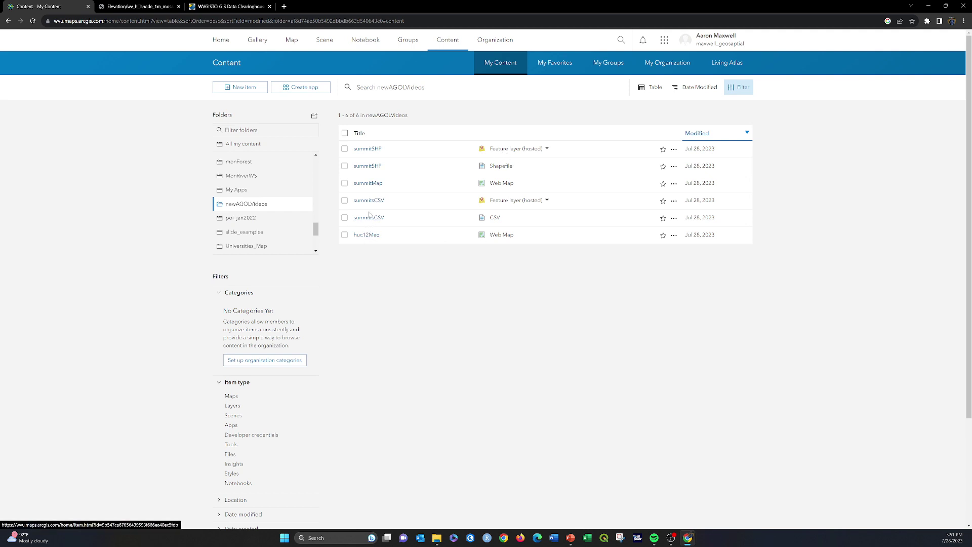
pyautogui.click(368, 184)
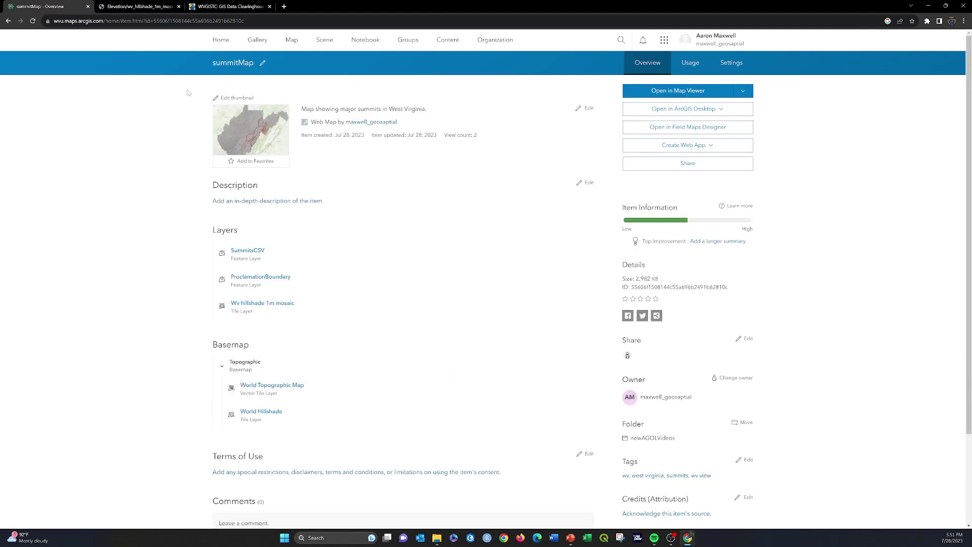
pyautogui.click(644, 94)
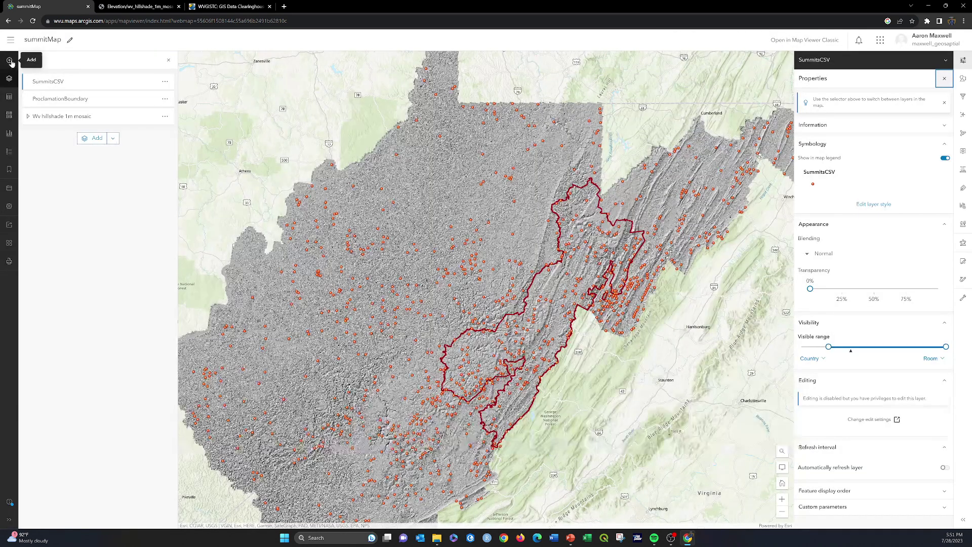
# Add the summitSHP feature layer from My content to summitMap, remove it again, and close the layer browser
pyautogui.click(10, 61)
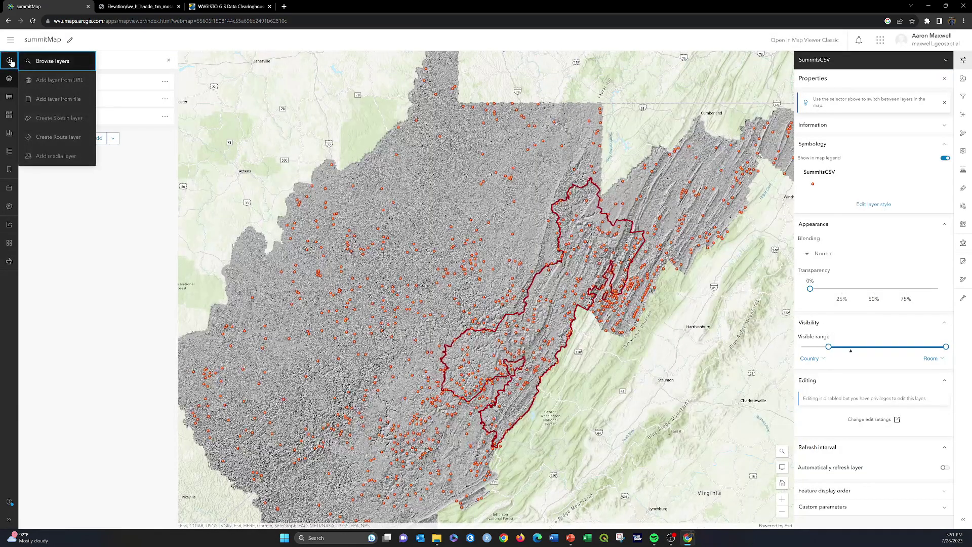
pyautogui.click(63, 61)
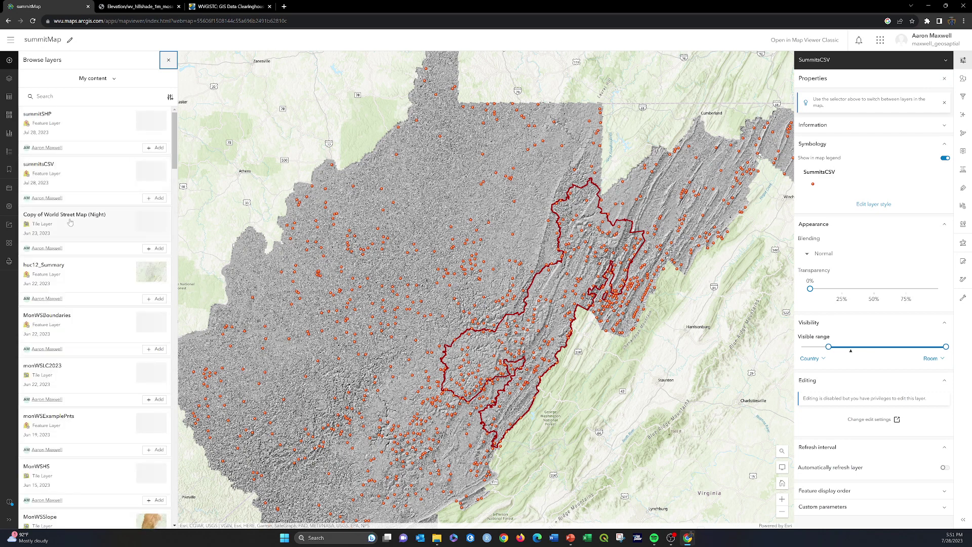
pyautogui.click(153, 147)
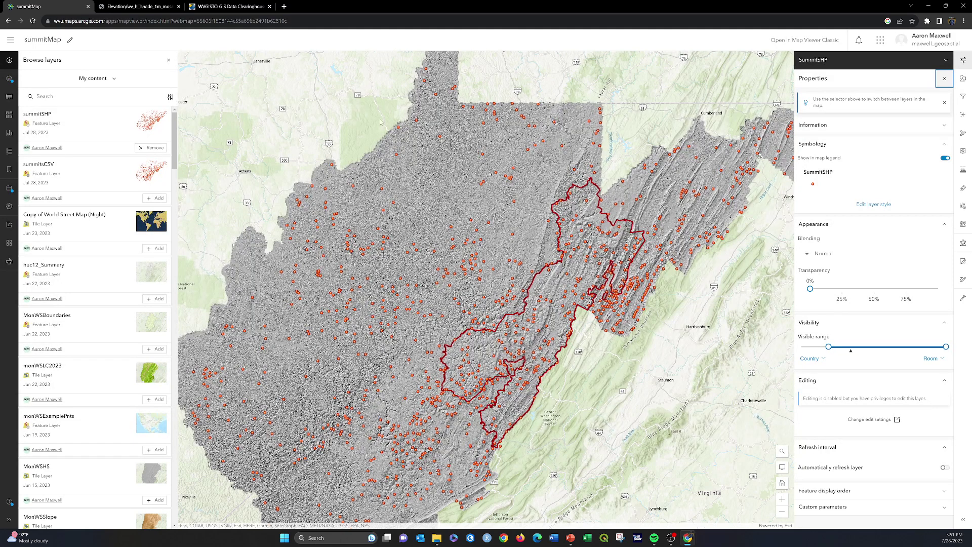
pyautogui.click(152, 147)
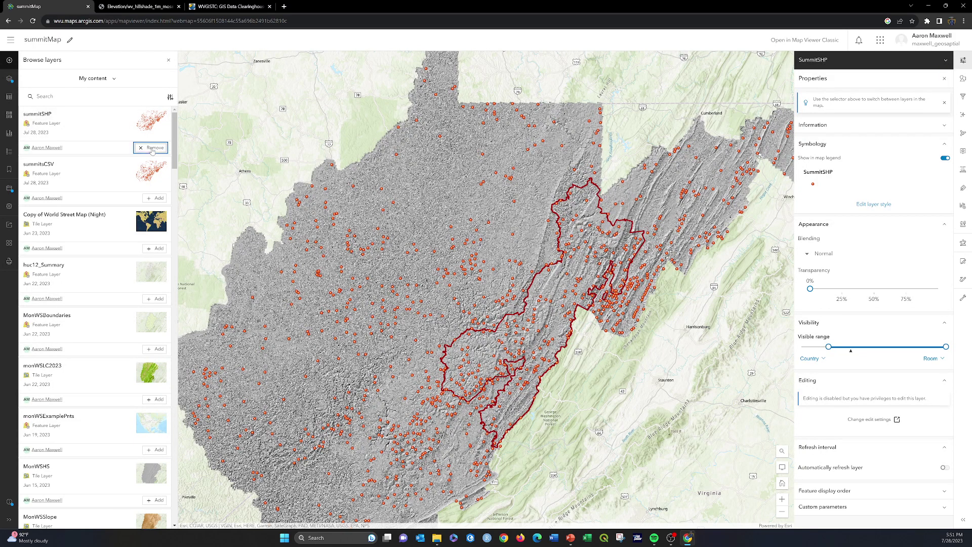
pyautogui.click(169, 61)
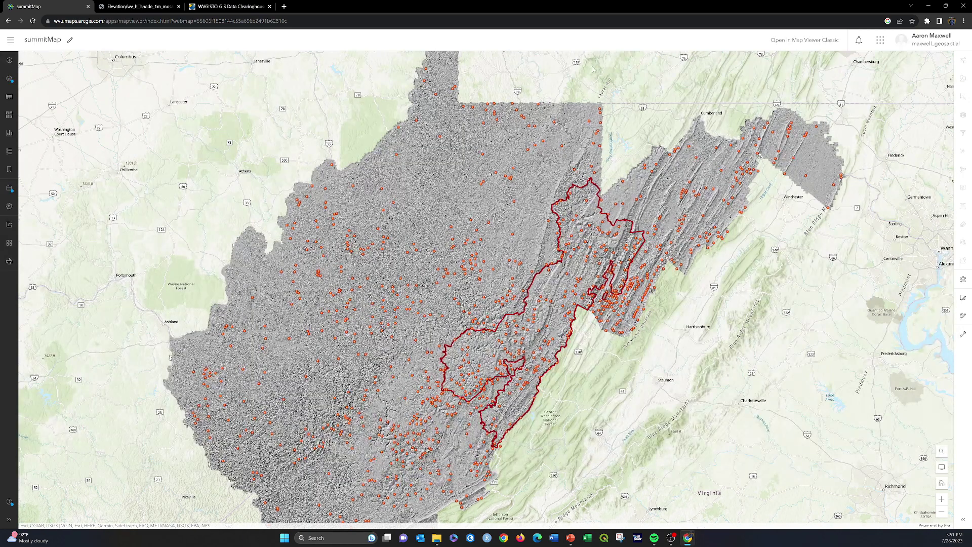
# Minimize the browser, launch QGIS maximized with an empty project, and dismiss the disabled-plugin warnings
pyautogui.click(930, 6)
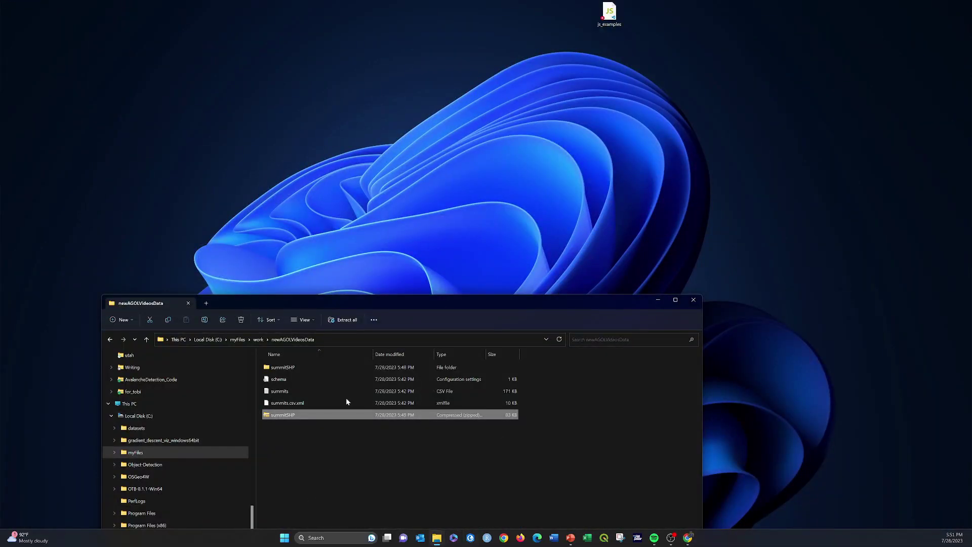
pyautogui.click(604, 537)
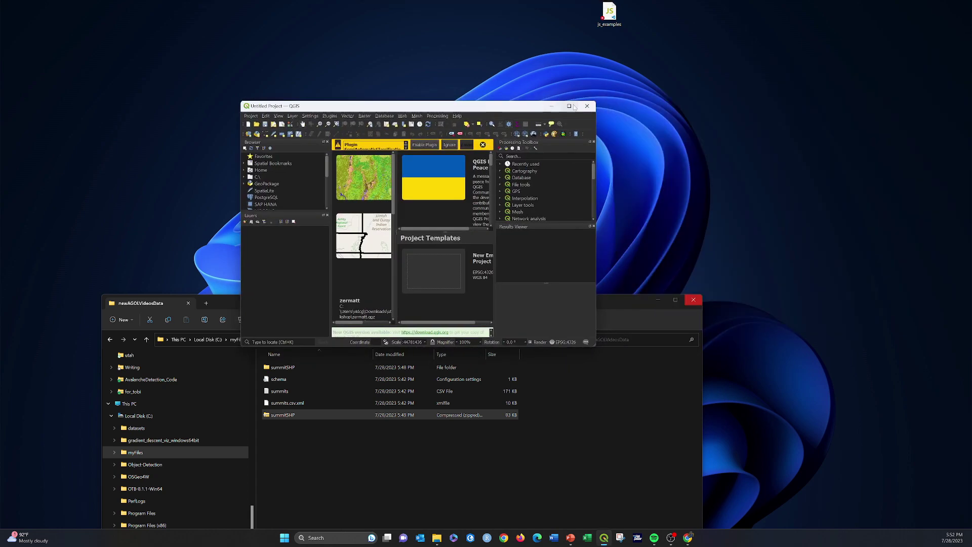
pyautogui.click(574, 106)
pyautogui.click(434, 320)
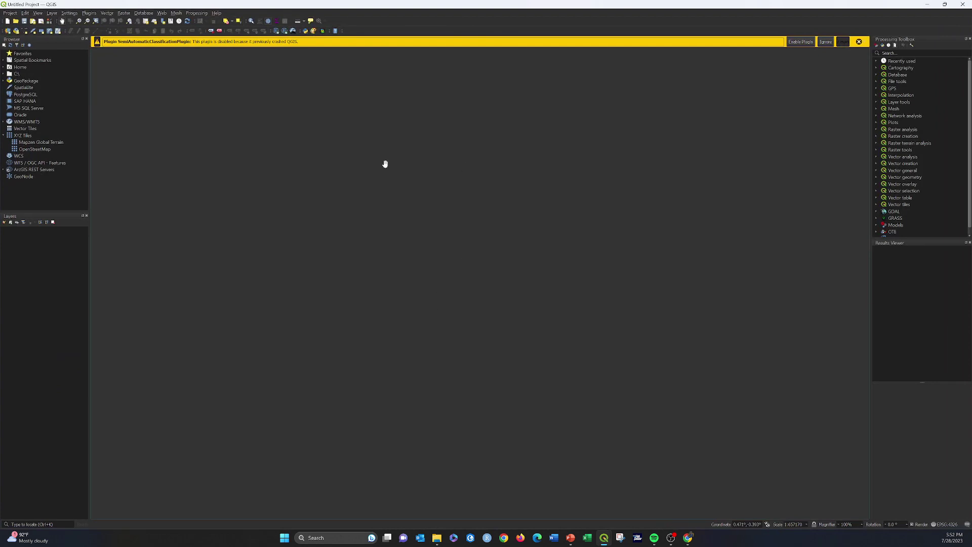
pyautogui.click(859, 41)
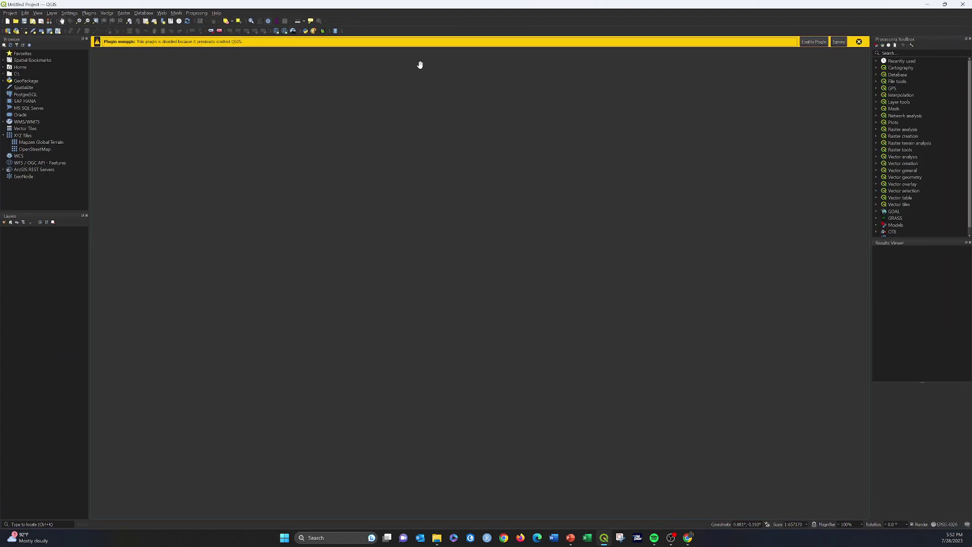
pyautogui.click(859, 42)
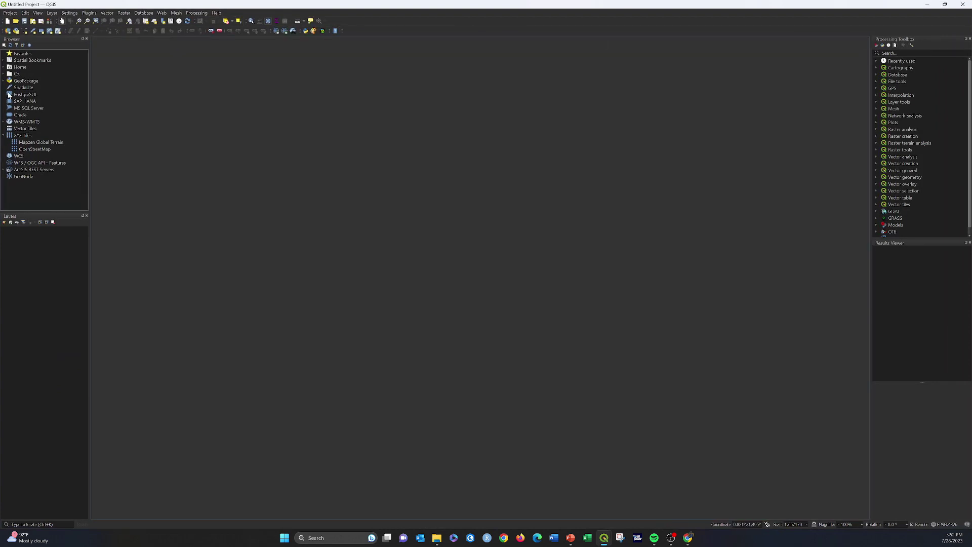
# Add summitSHP.shp to the QGIS project from C:\myFiles\work\newAGOLVideosData\summitSHP
pyautogui.click(4, 74)
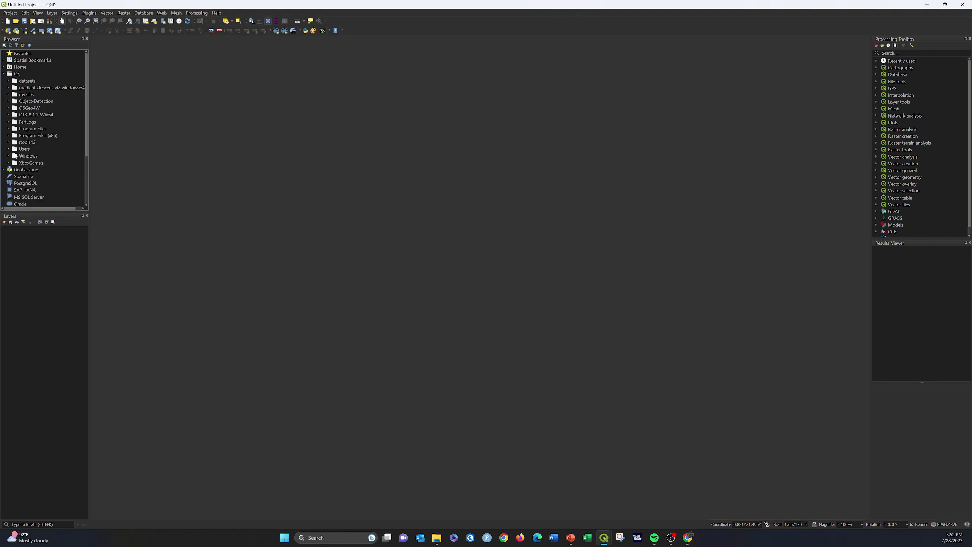
pyautogui.click(9, 95)
pyautogui.click(14, 109)
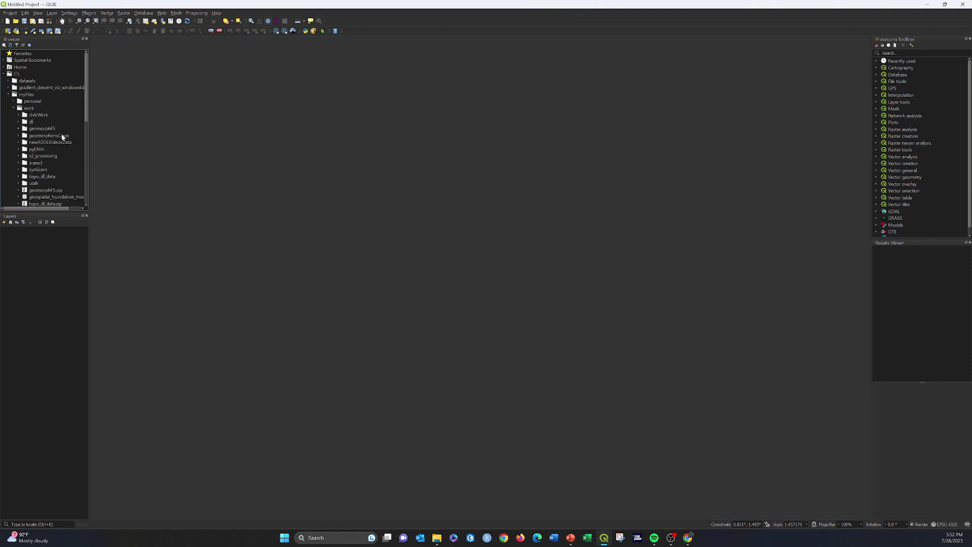
pyautogui.scroll(-2, 60, 137)
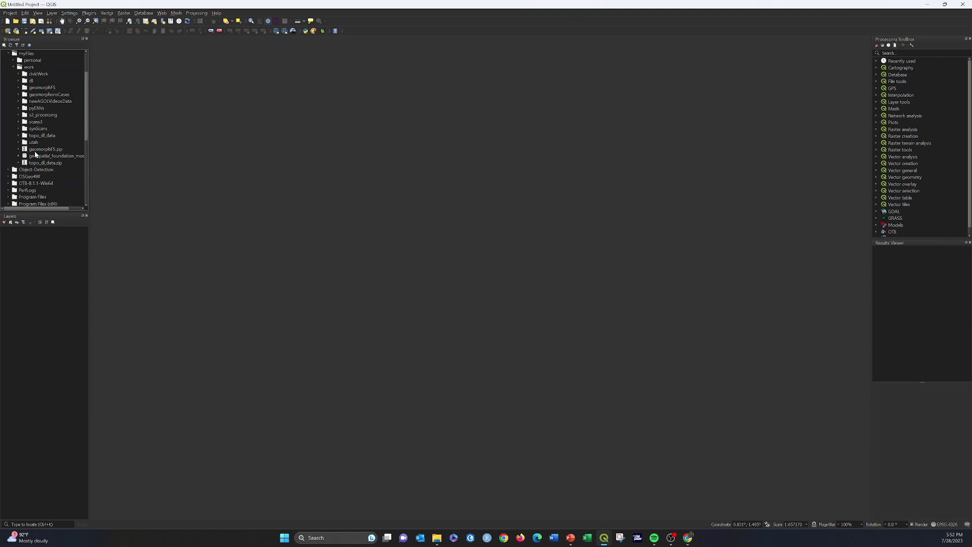
pyautogui.click(35, 101)
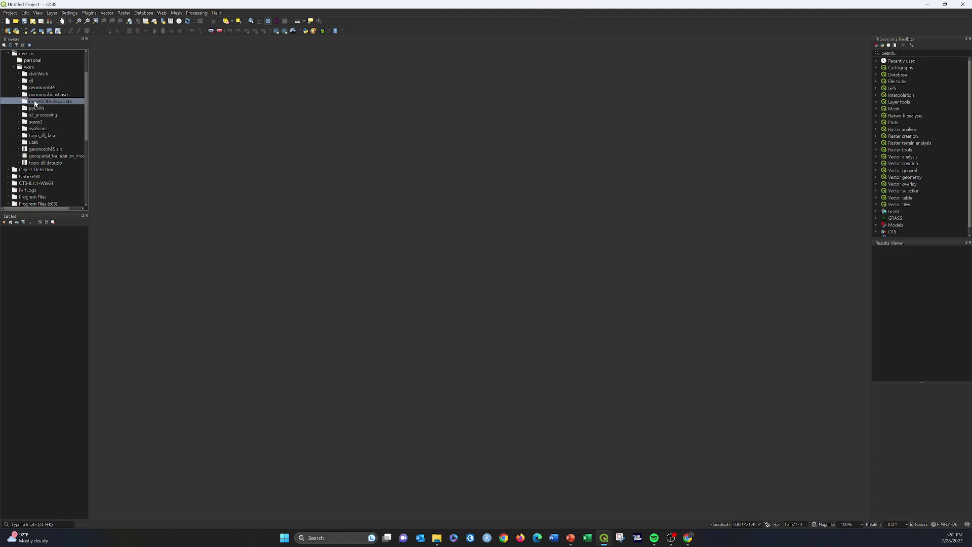
pyautogui.click(19, 101)
pyautogui.click(24, 108)
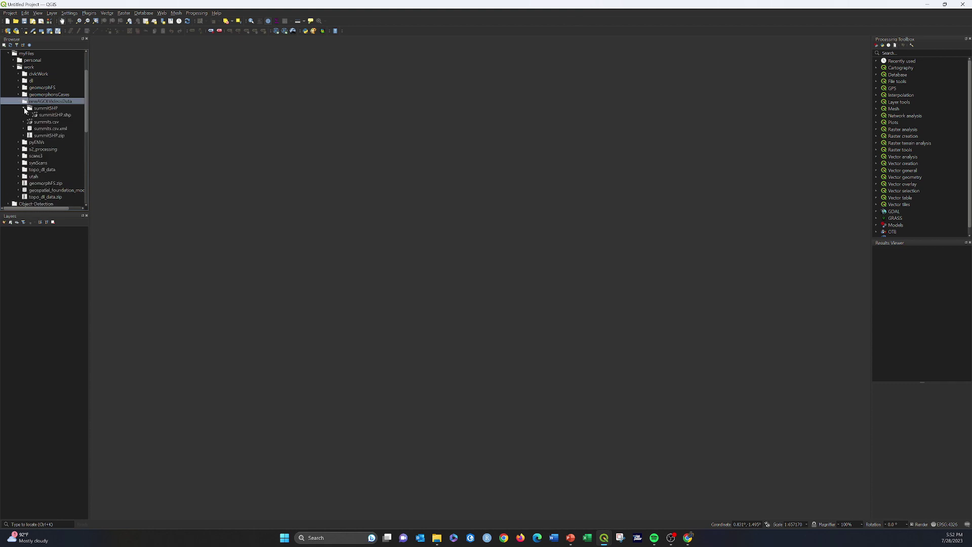
pyautogui.doubleClick(53, 115)
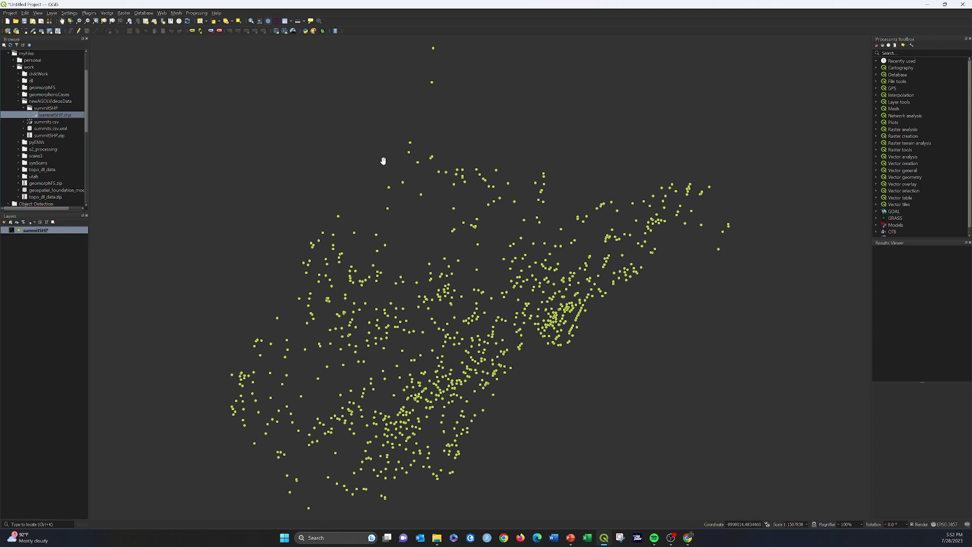
# Start exporting the summitSHP layer's features in GeoJSON format with the file name summitsJSON
pyautogui.rightClick(28, 232)
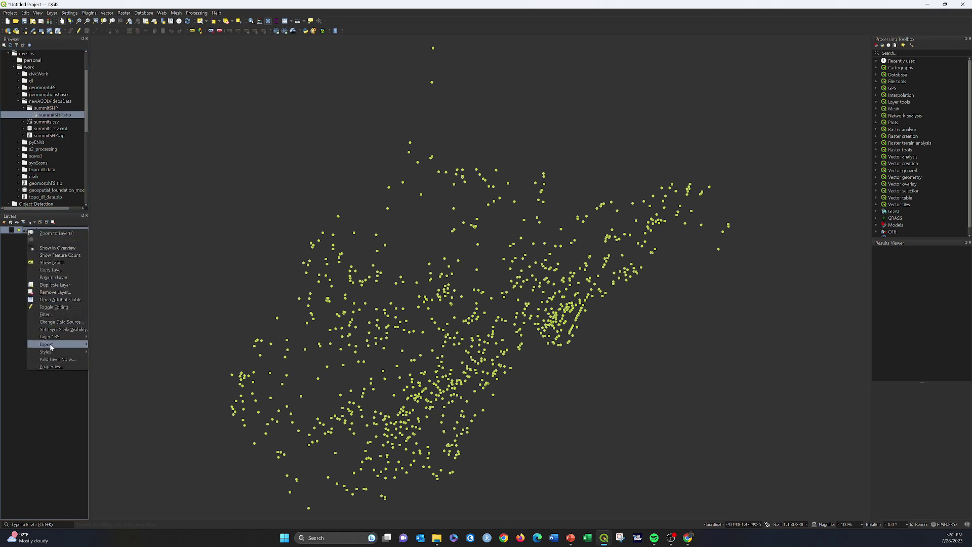
pyautogui.moveTo(51, 347)
pyautogui.click(114, 345)
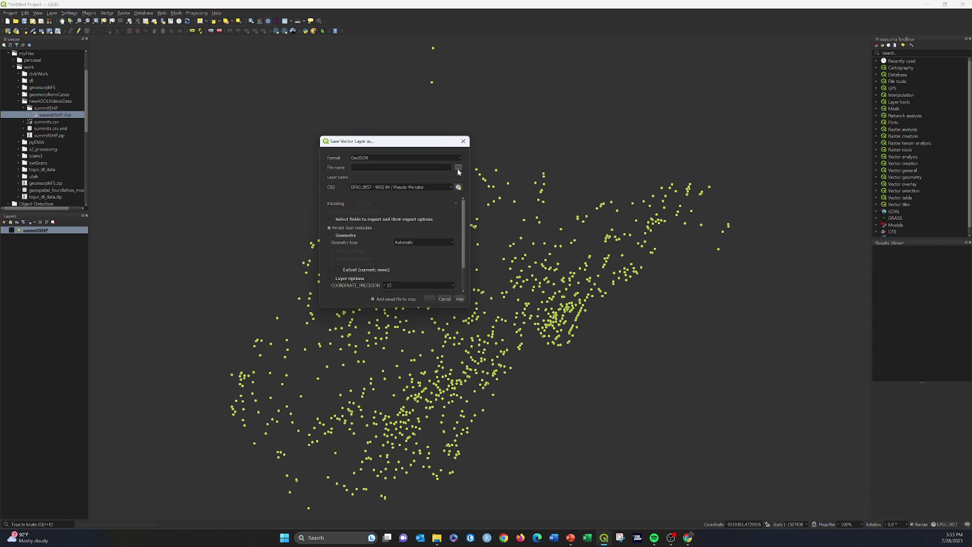
pyautogui.click(403, 158)
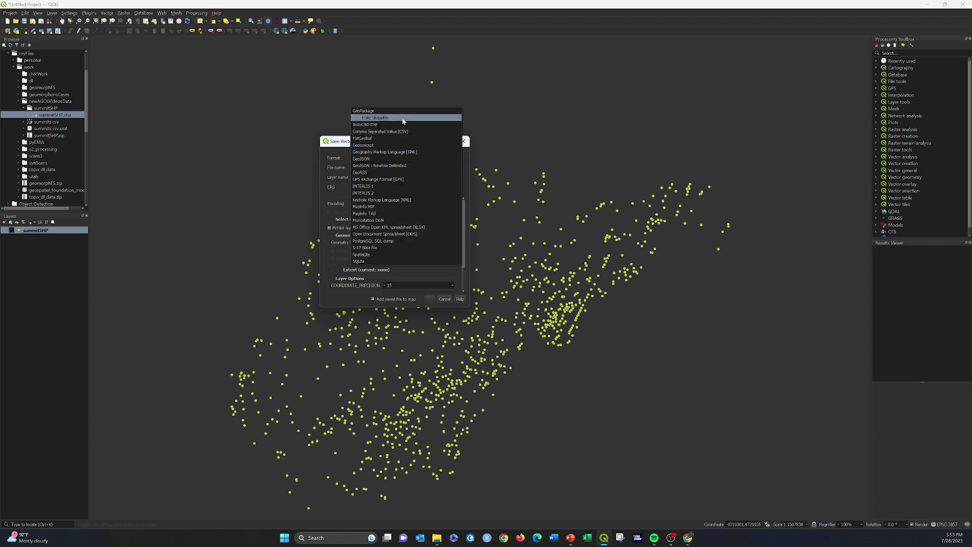
pyautogui.click(360, 158)
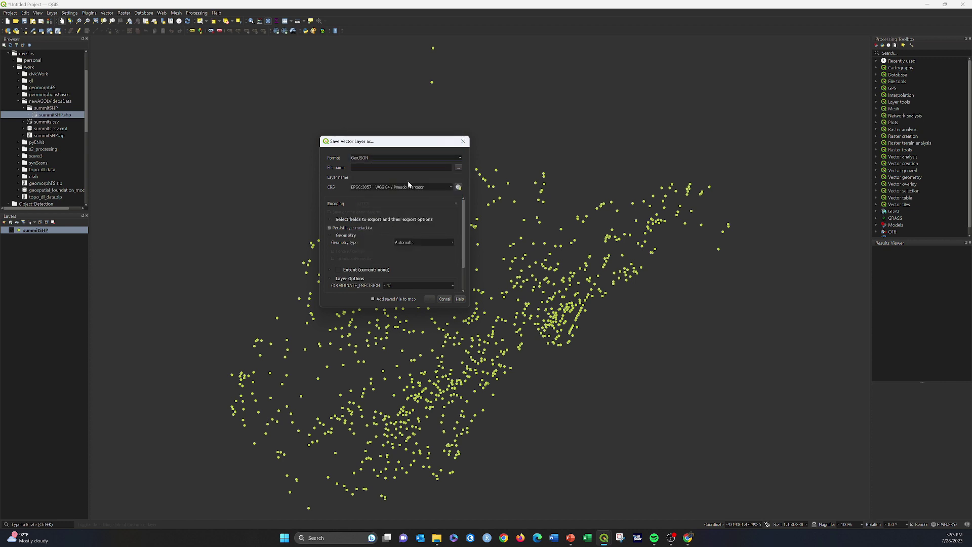
pyautogui.write('summ')
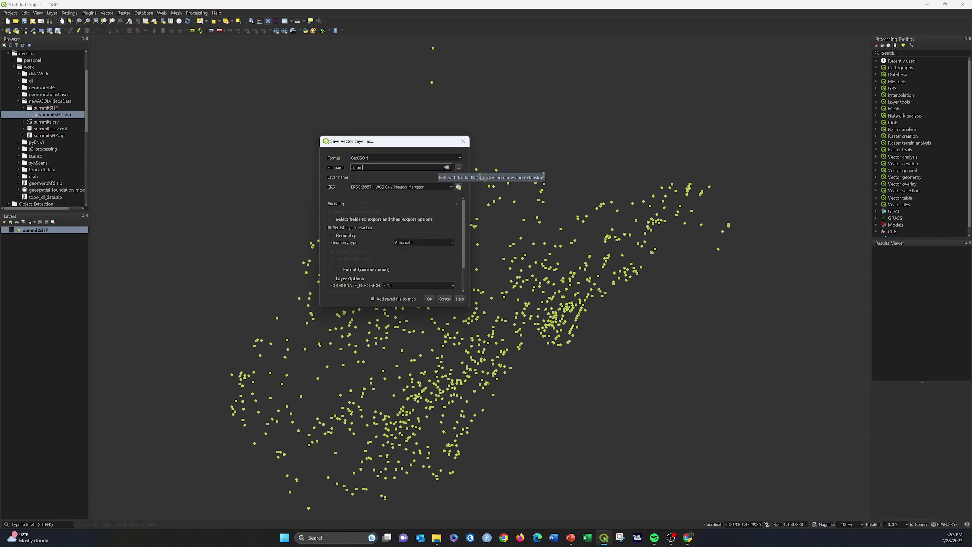
pyautogui.write('its.JSON')
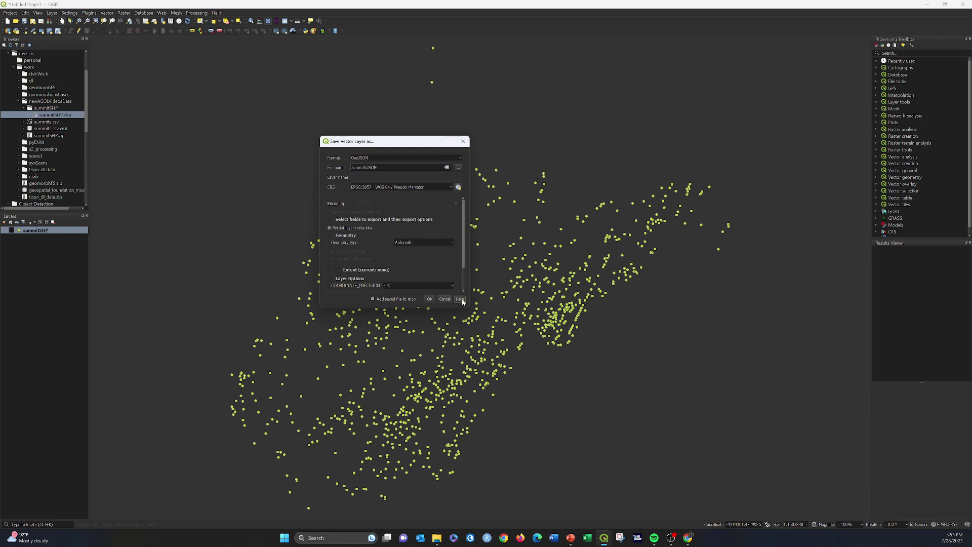
# Set the export's coordinate precision to 4 and WRITE_BBOX to YES, keep CRS EPSG:3857, and run the export
pyautogui.moveTo(469, 309); pyautogui.dragTo(535, 353)
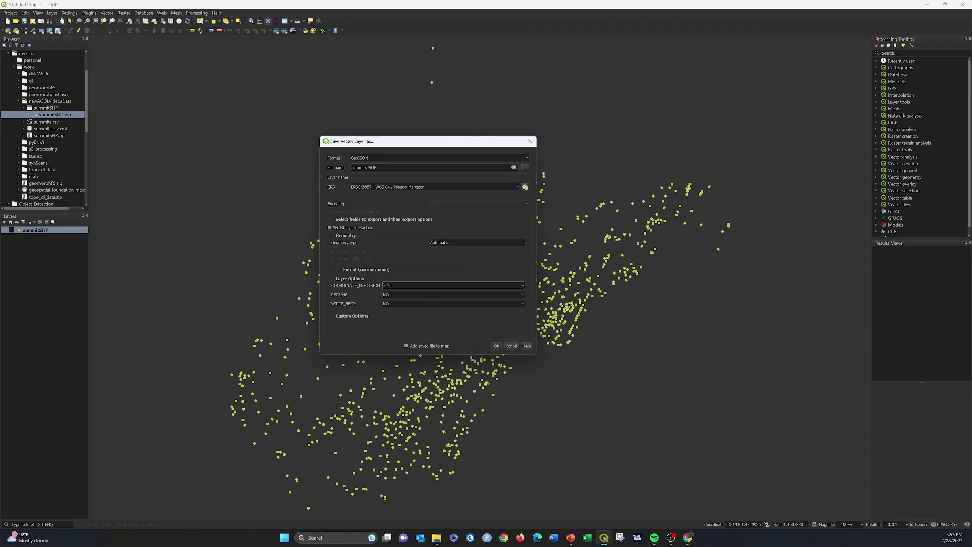
pyautogui.doubleClick(389, 285)
pyautogui.press('BackSpace')
pyautogui.click(481, 304)
pyautogui.click(397, 310)
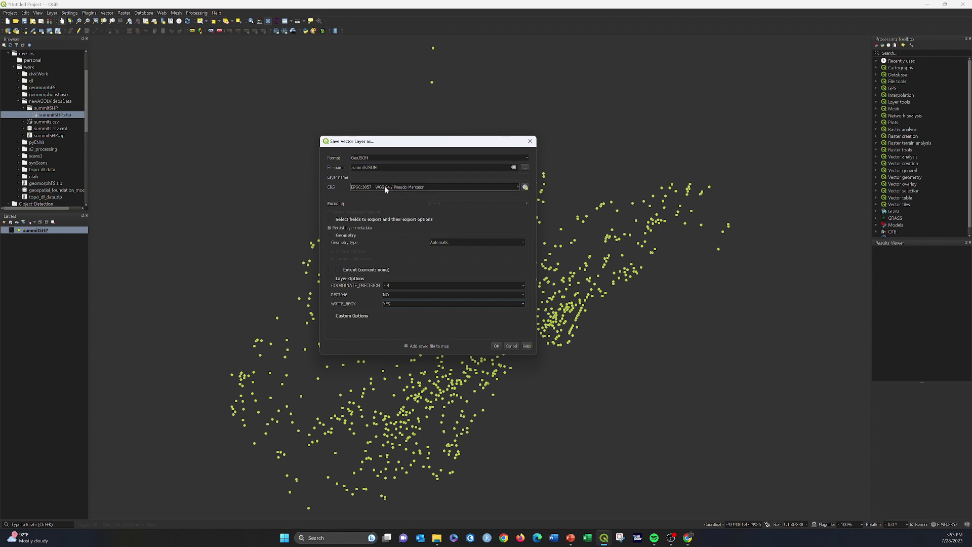
pyautogui.click(509, 186)
pyautogui.click(407, 187)
pyautogui.click(496, 346)
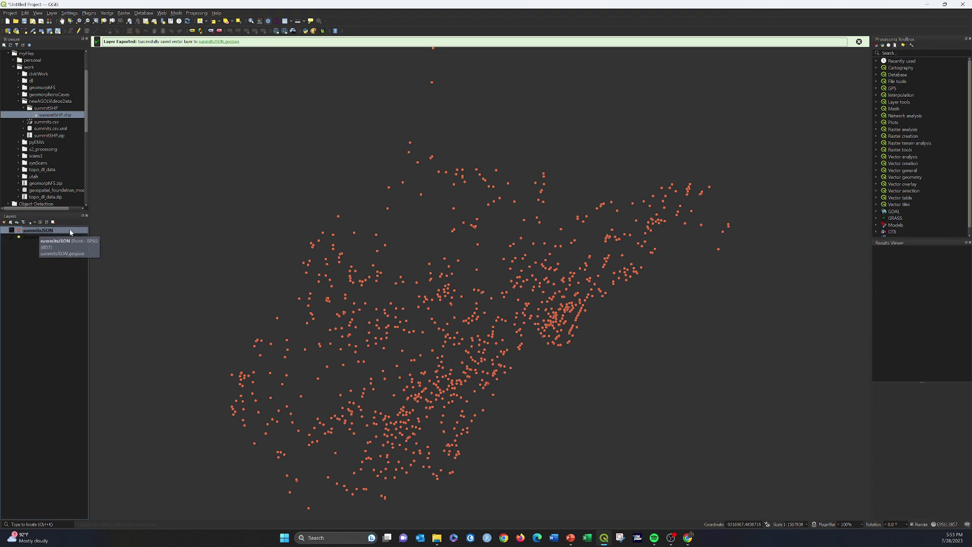
# Look for the exported GeoJSON in the newAGOLVideosData folder and its summitSHP subfolder in File Explorer, then minimize the window
pyautogui.moveTo(436, 538)
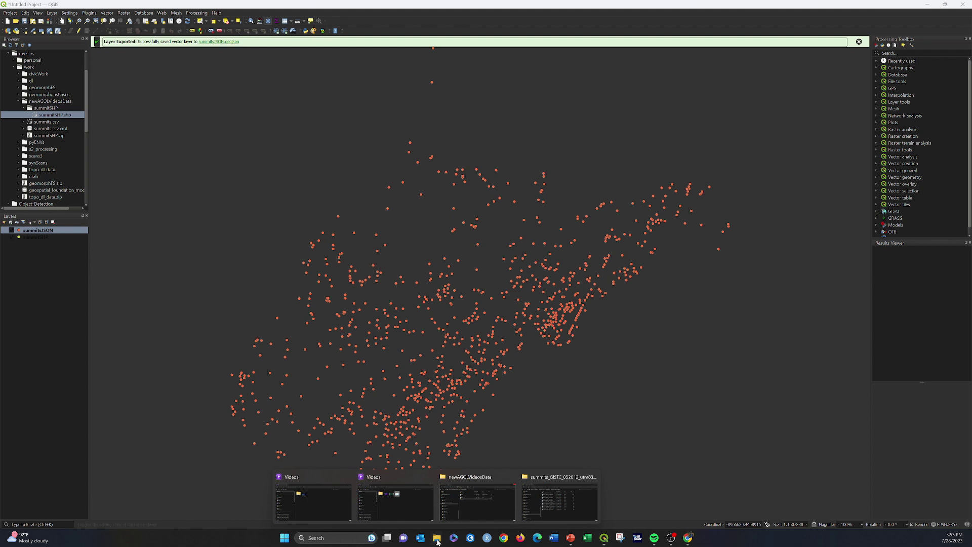
pyautogui.click(480, 514)
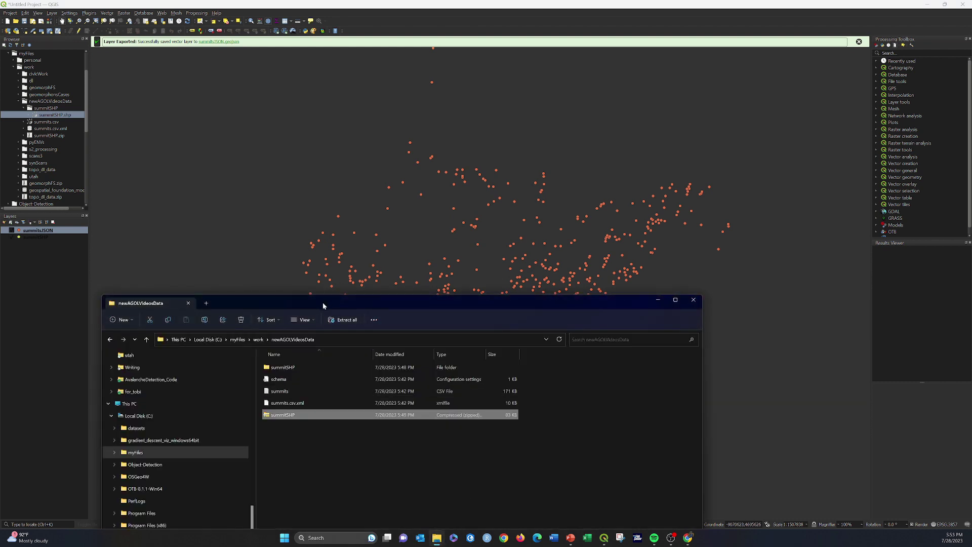
pyautogui.moveTo(321, 312); pyautogui.dragTo(436, 220)
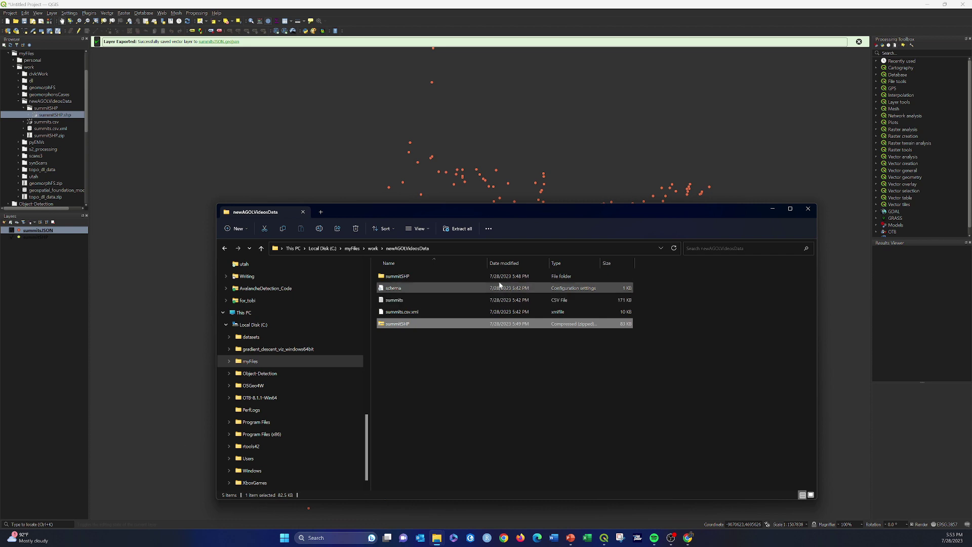
pyautogui.doubleClick(385, 275)
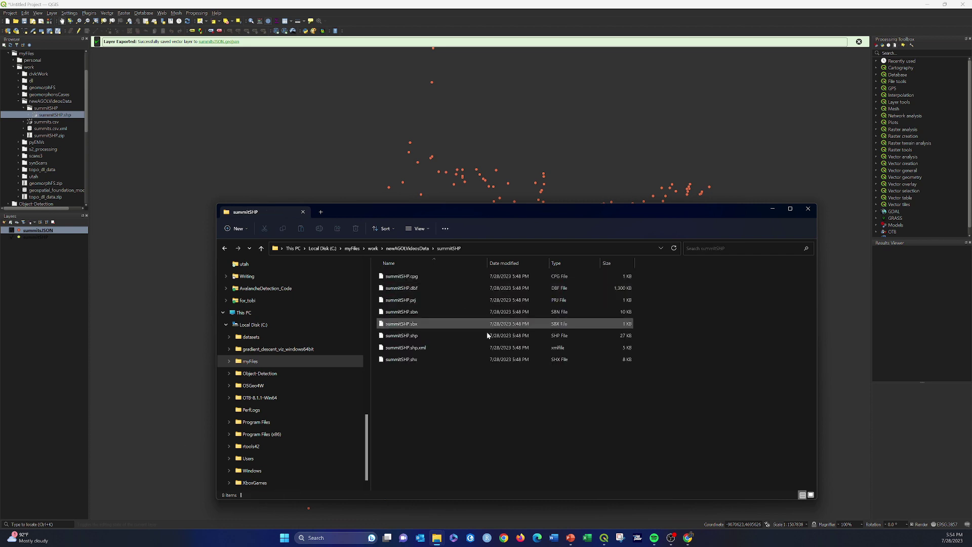
pyautogui.click(772, 209)
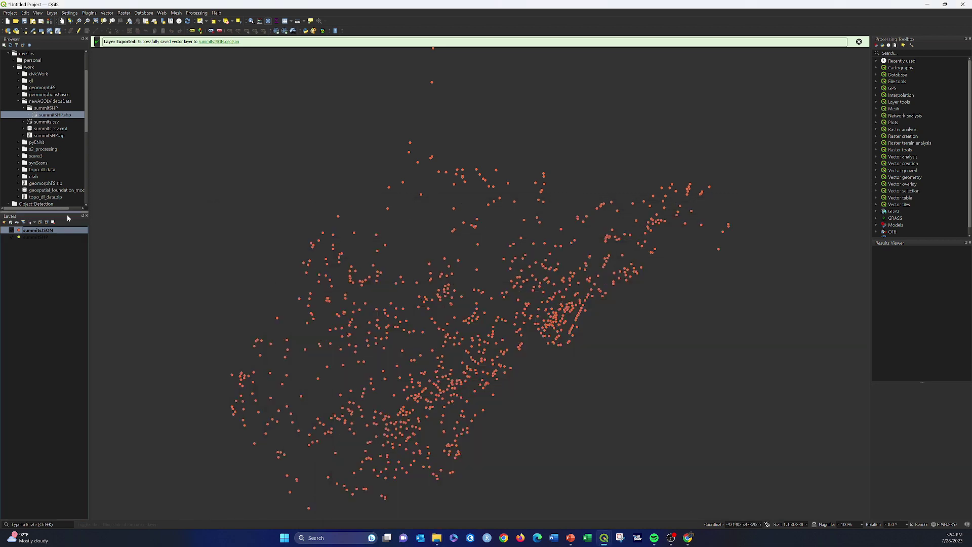
# Check the default save location through the summitsJSON layer's export file browser, then close the dialogs without exporting
pyautogui.rightClick(55, 232)
pyautogui.moveTo(86, 352)
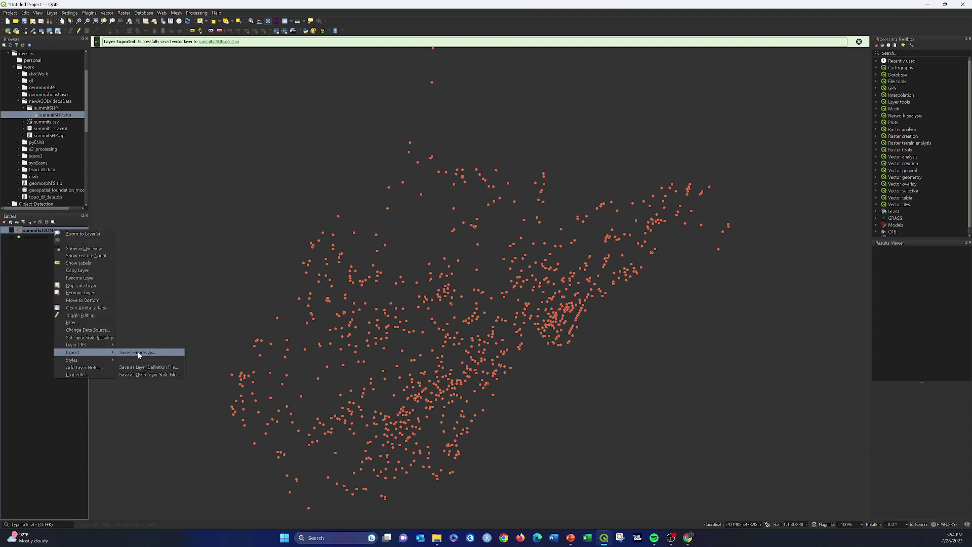
pyautogui.click(147, 353)
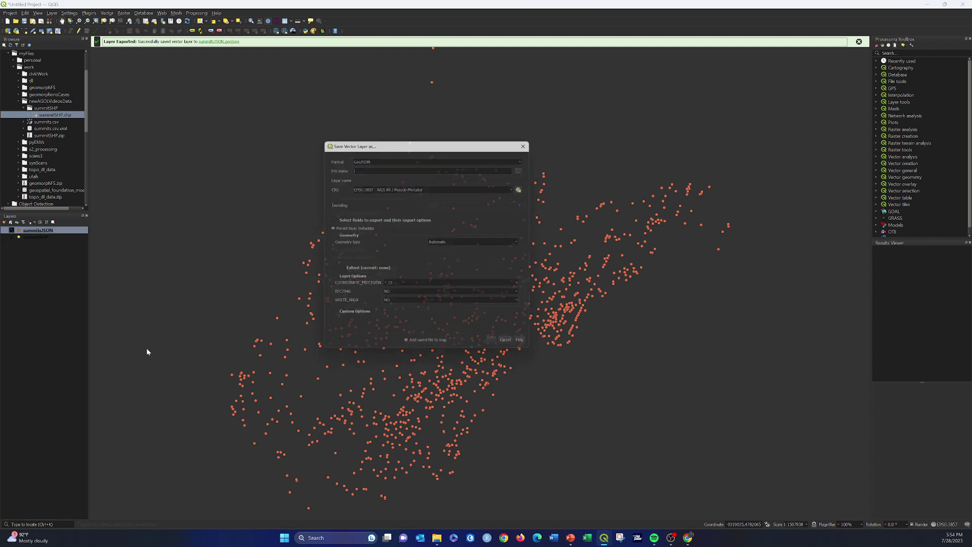
pyautogui.click(525, 167)
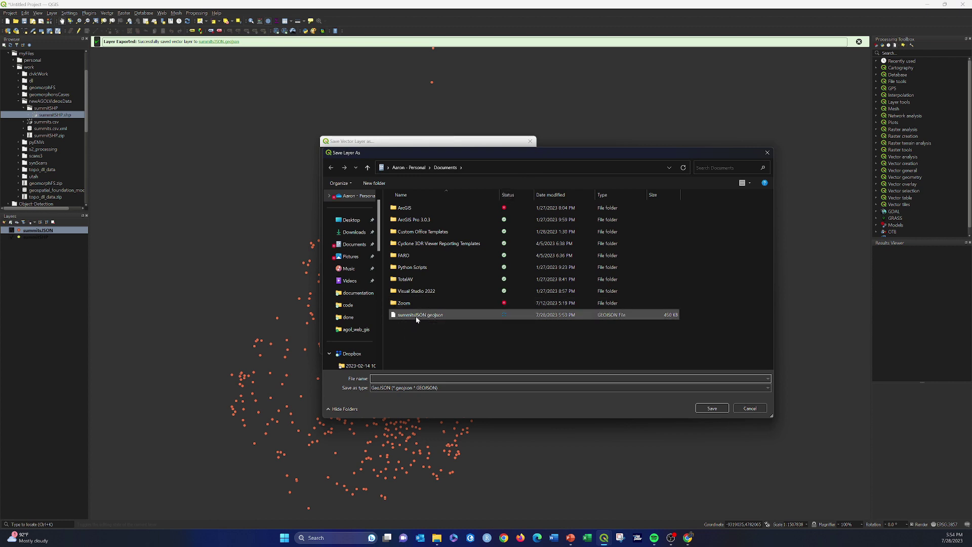
pyautogui.click(767, 153)
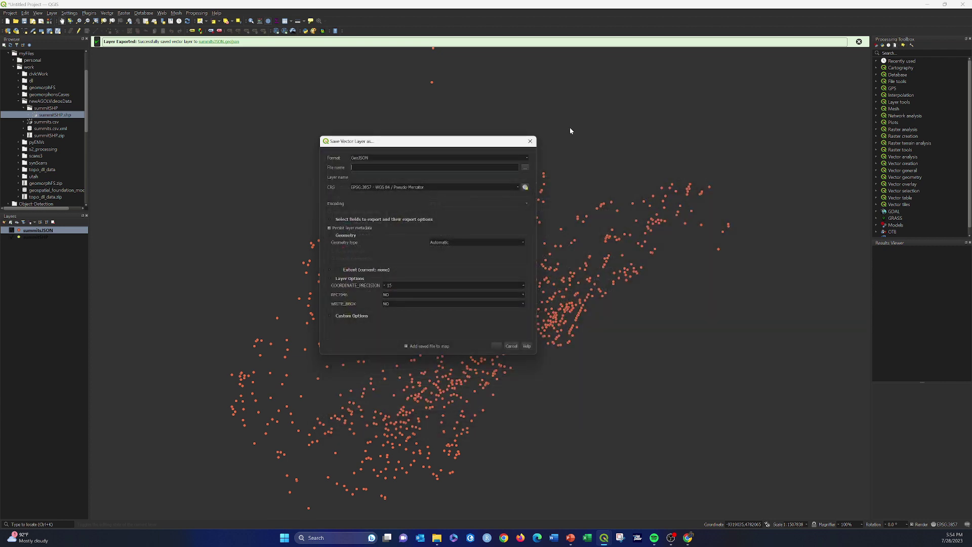
pyautogui.click(530, 142)
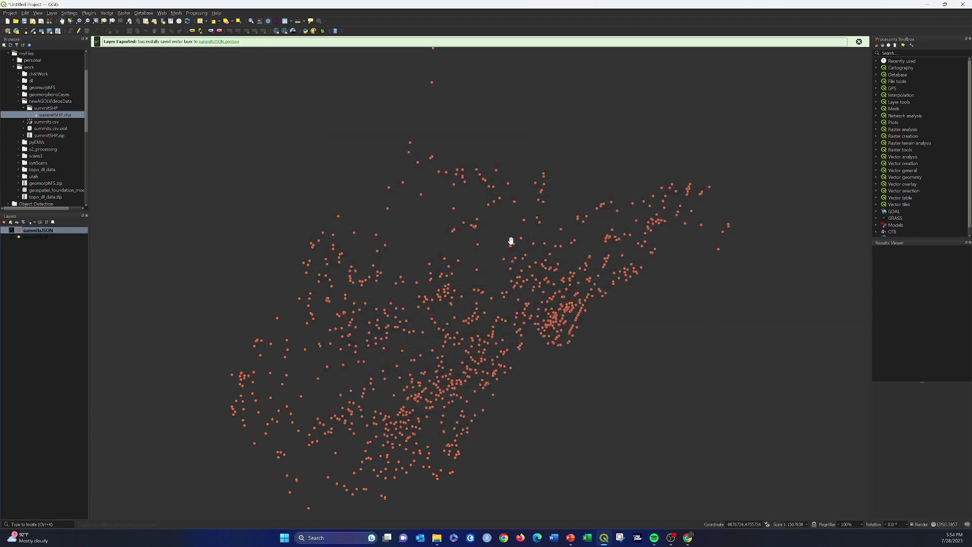
# Open summitsJSON.geojson from the Documents folder in Notepad, examine its feature structure, and close it
pyautogui.moveTo(436, 536)
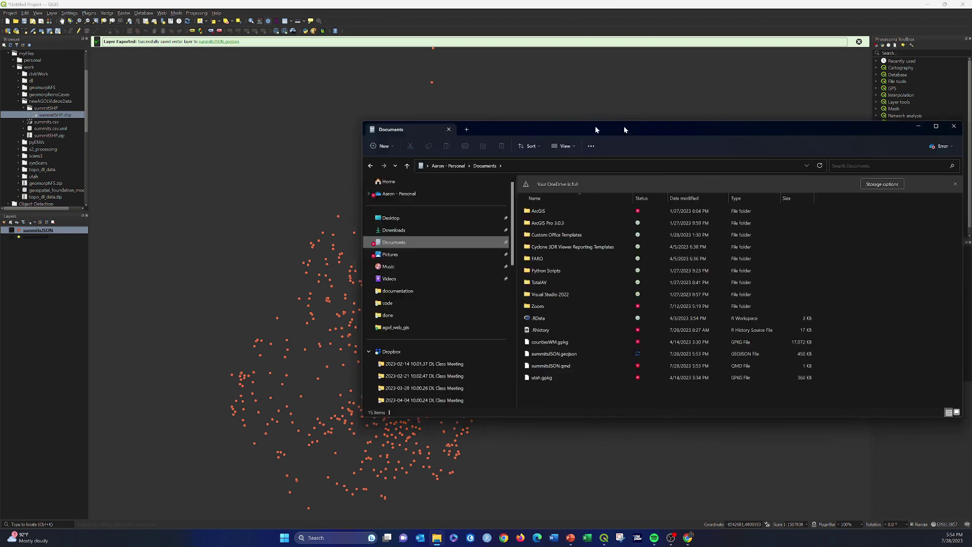
pyautogui.moveTo(594, 126); pyautogui.dragTo(421, 117)
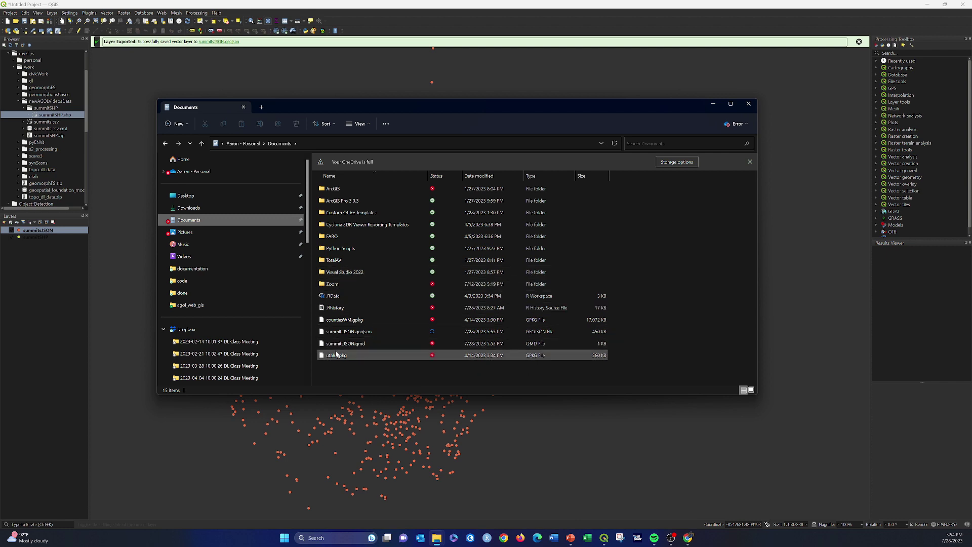
pyautogui.rightClick(335, 332)
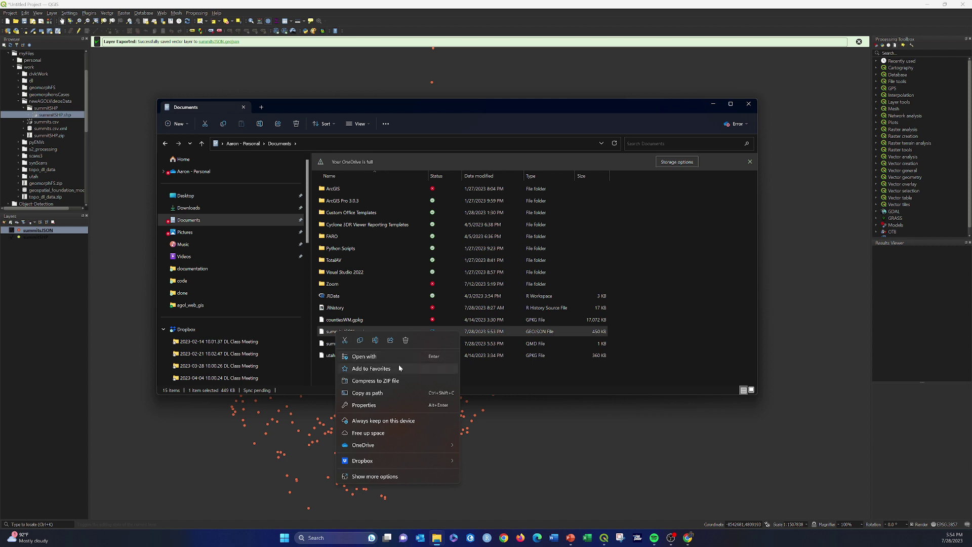
pyautogui.click(374, 357)
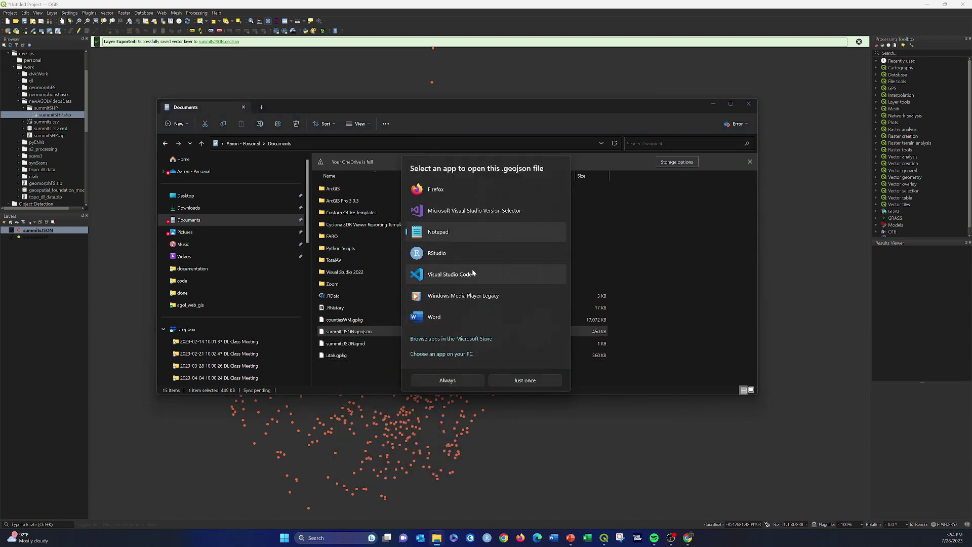
pyautogui.click(467, 381)
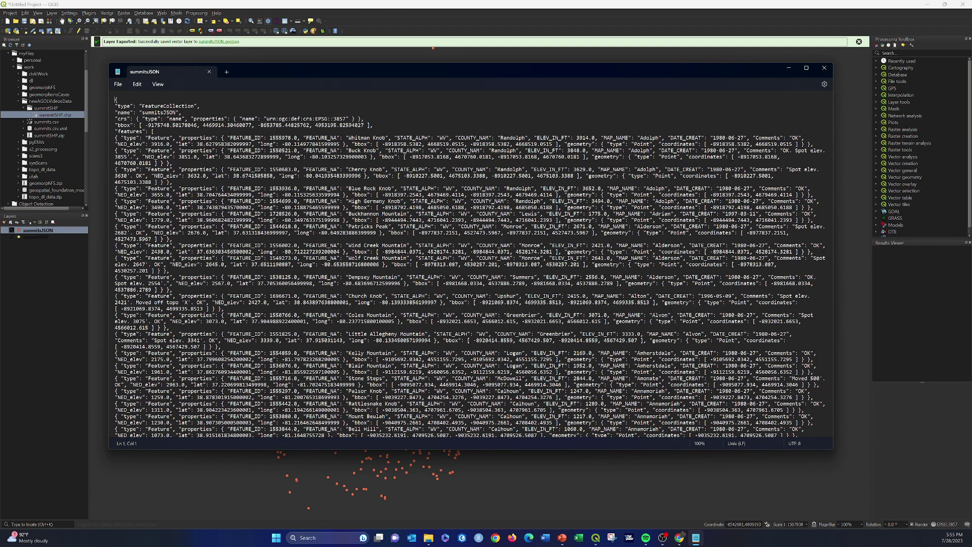
pyautogui.click(823, 71)
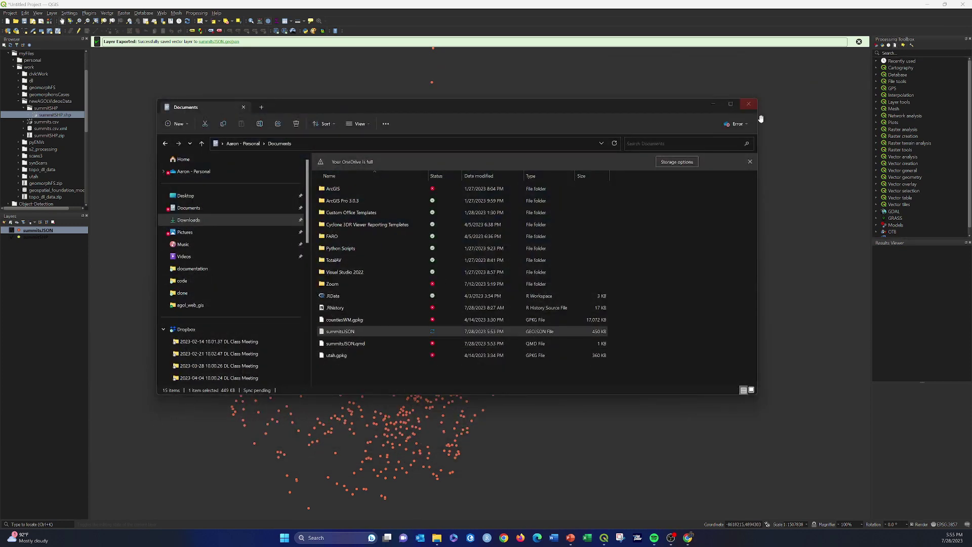
# Clear File Explorer and QGIS out of the way, switch to the Chrome browser, and save the summitMap web map
pyautogui.moveTo(536, 104); pyautogui.dragTo(971, 116)
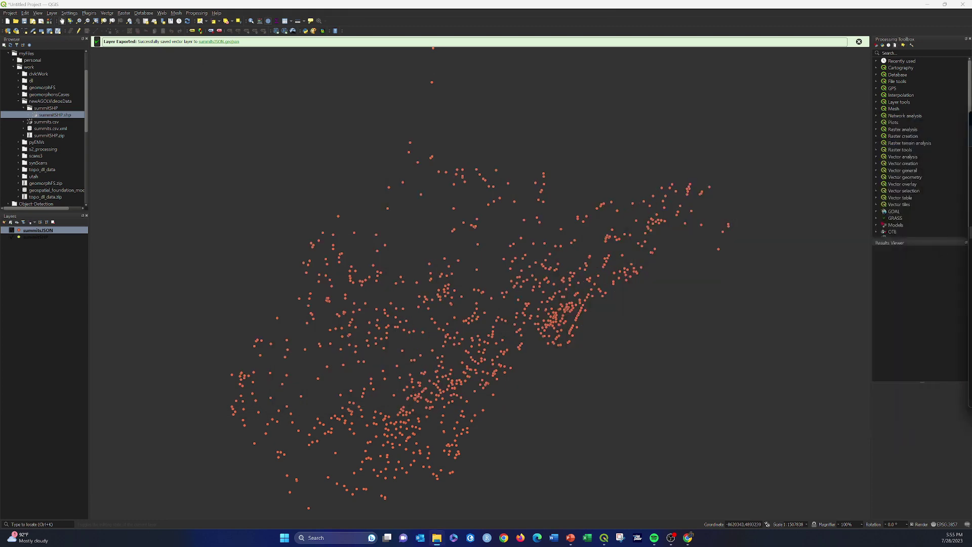
pyautogui.click(927, 5)
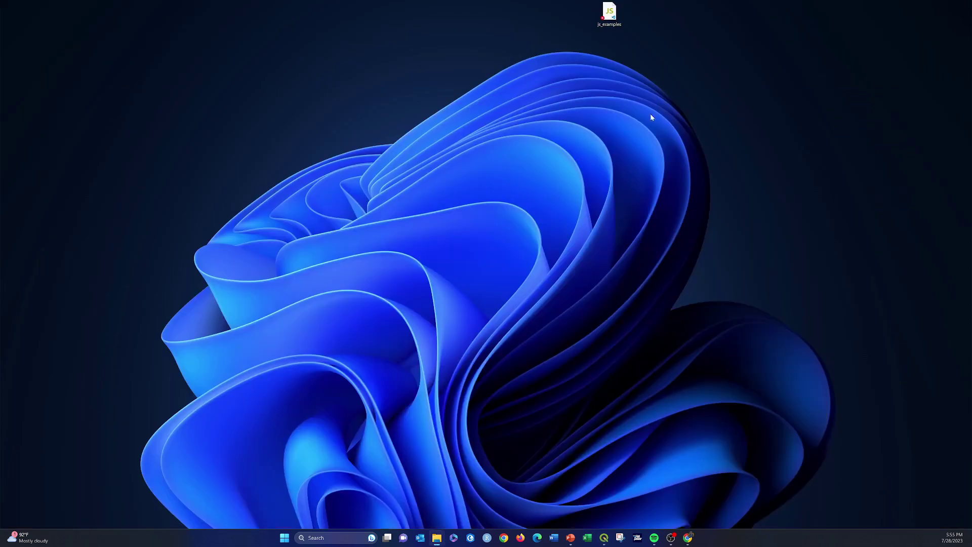
pyautogui.click(688, 538)
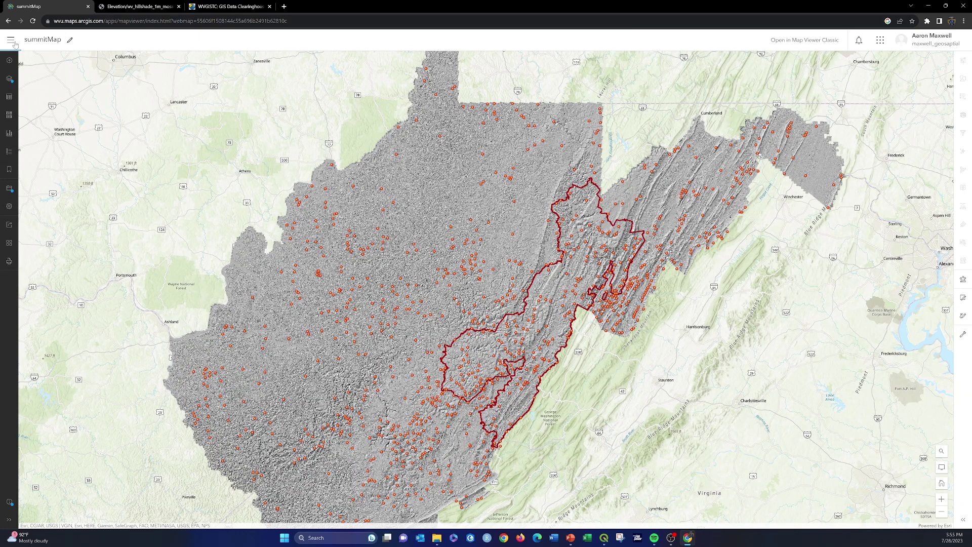
pyautogui.click(9, 188)
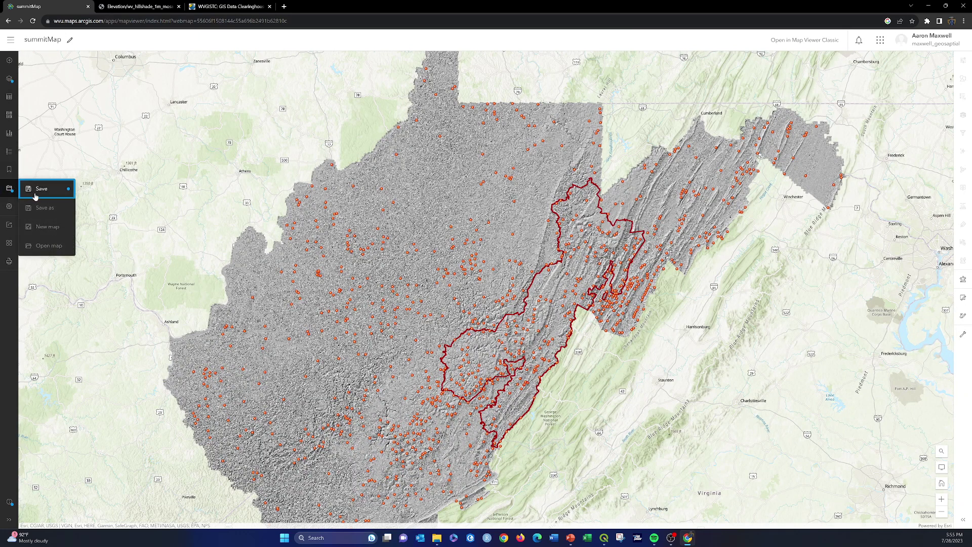
pyautogui.click(36, 196)
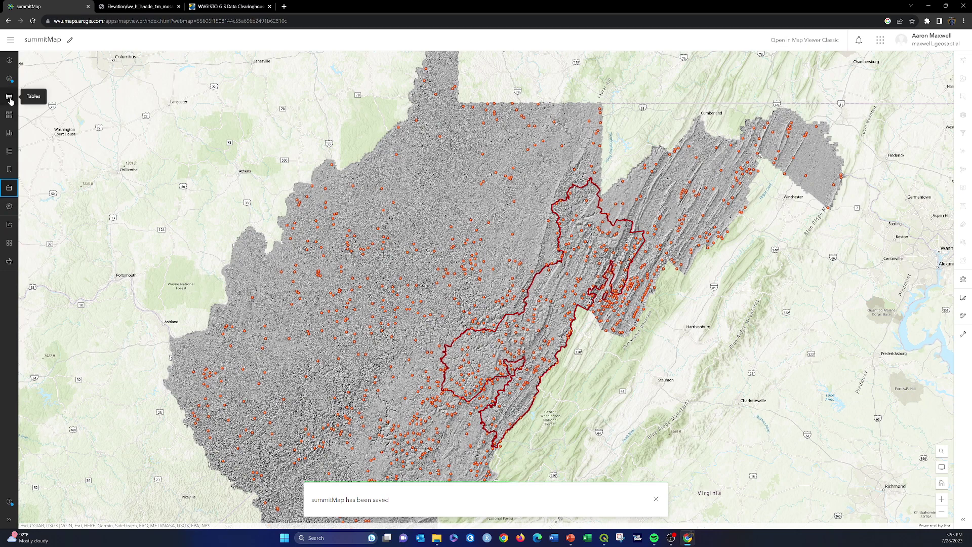
# Go to the newAGOLVideos folder in My Content and start a new item
pyautogui.click(10, 39)
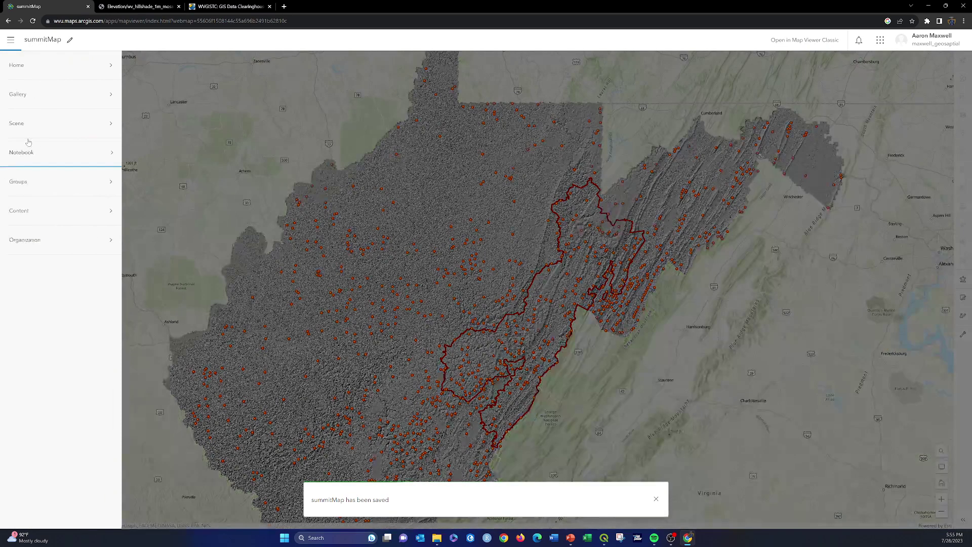
pyautogui.click(19, 211)
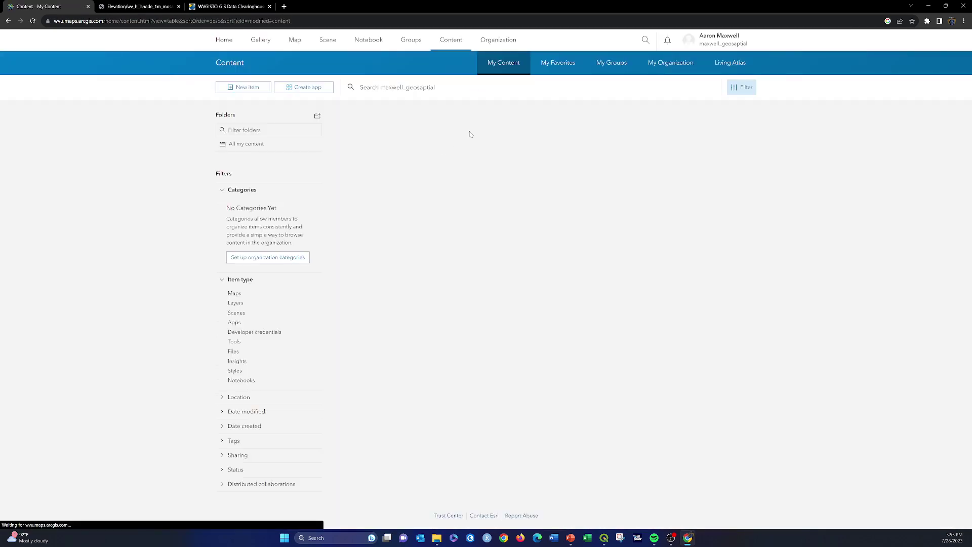
pyautogui.click(238, 86)
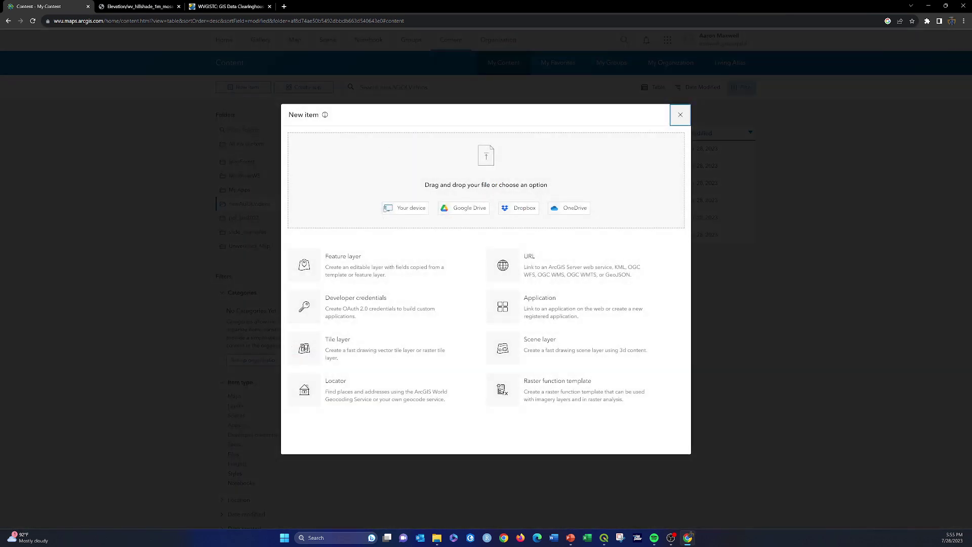
# Supply summitsJSON.geojson from the Documents folder as the new item's file, with the option to create a hosted feature layer
pyautogui.click(437, 538)
pyautogui.moveTo(932, 162); pyautogui.dragTo(757, 105)
pyautogui.click(702, 331)
pyautogui.moveTo(701, 332); pyautogui.dragTo(400, 183)
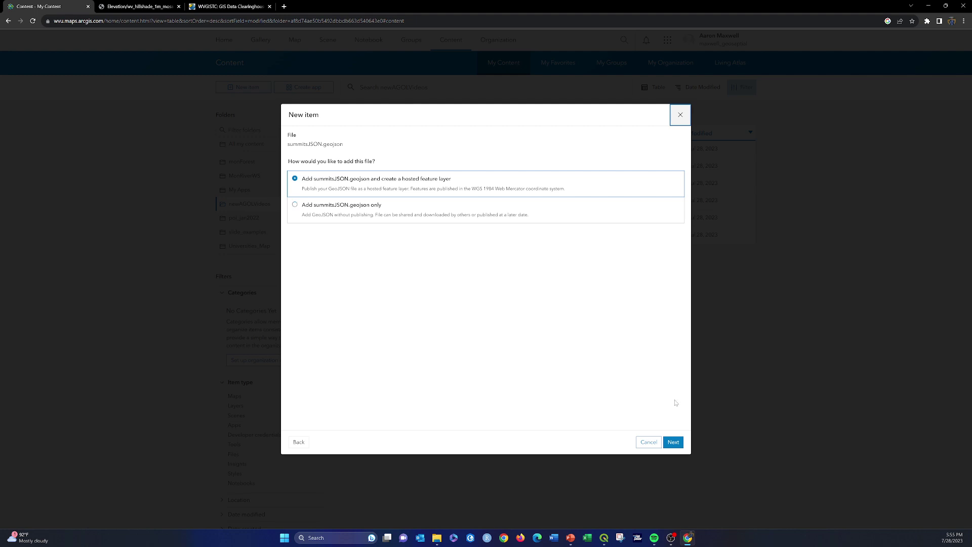
pyautogui.click(674, 443)
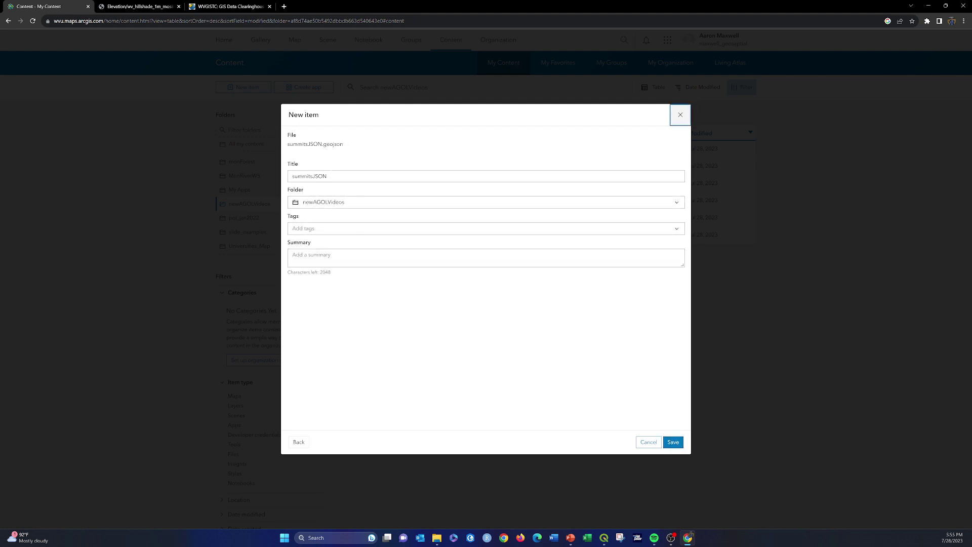
# Tag the new summitsJSON item with "summmits" and save it to the newAGOLVideos folder as a hosted feature layer
pyautogui.click(358, 229)
pyautogui.write('summmits')
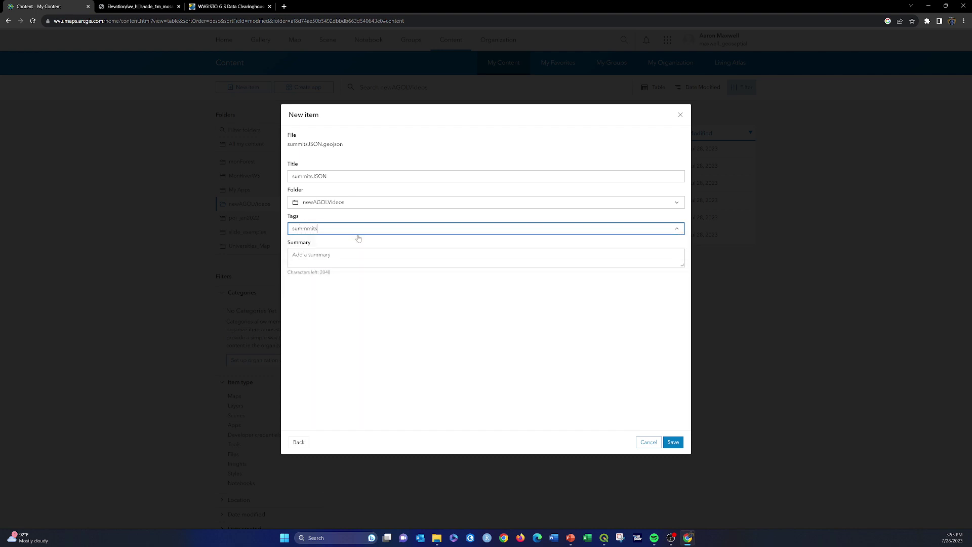
pyautogui.press('Return')
pyautogui.click(673, 442)
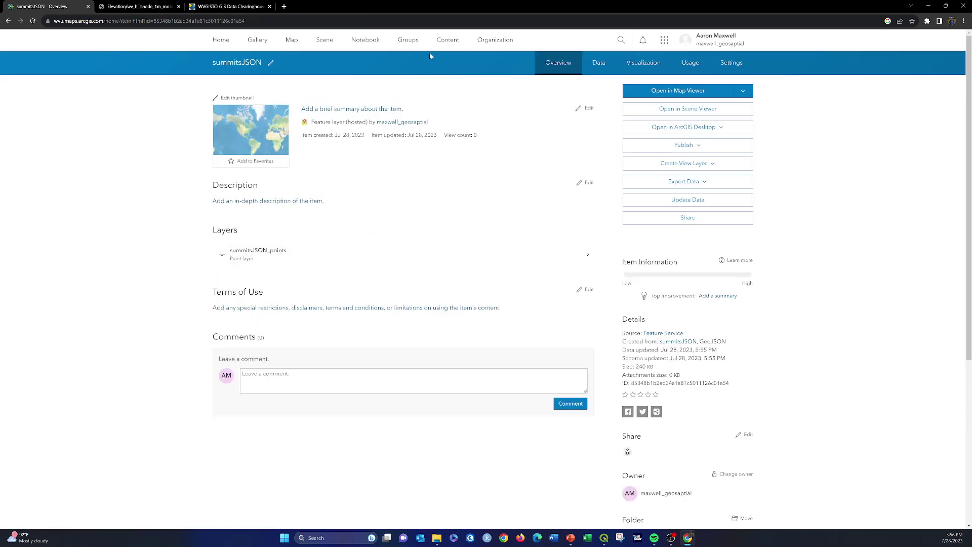
# Return to the newAGOLVideos content list and open the summitMap web map in Map Viewer
pyautogui.click(447, 41)
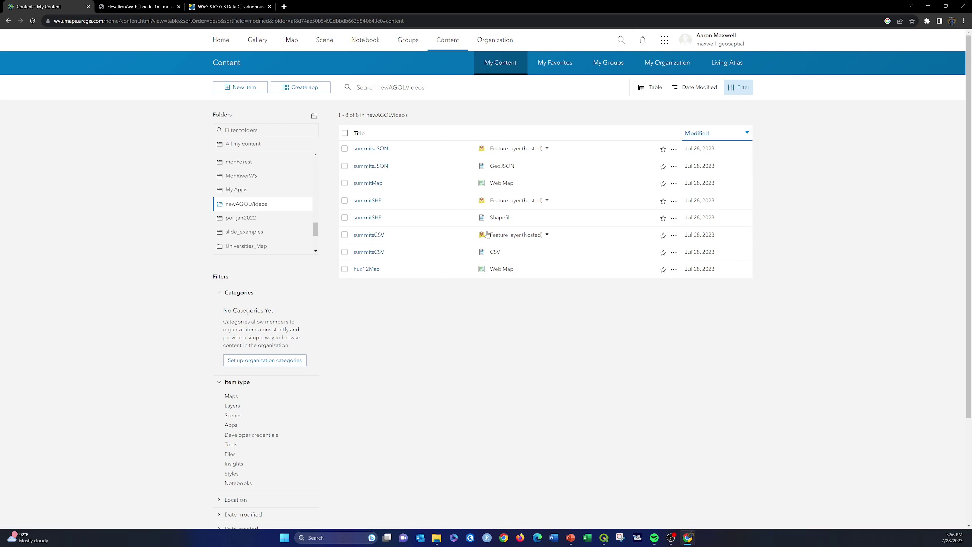
pyautogui.click(367, 184)
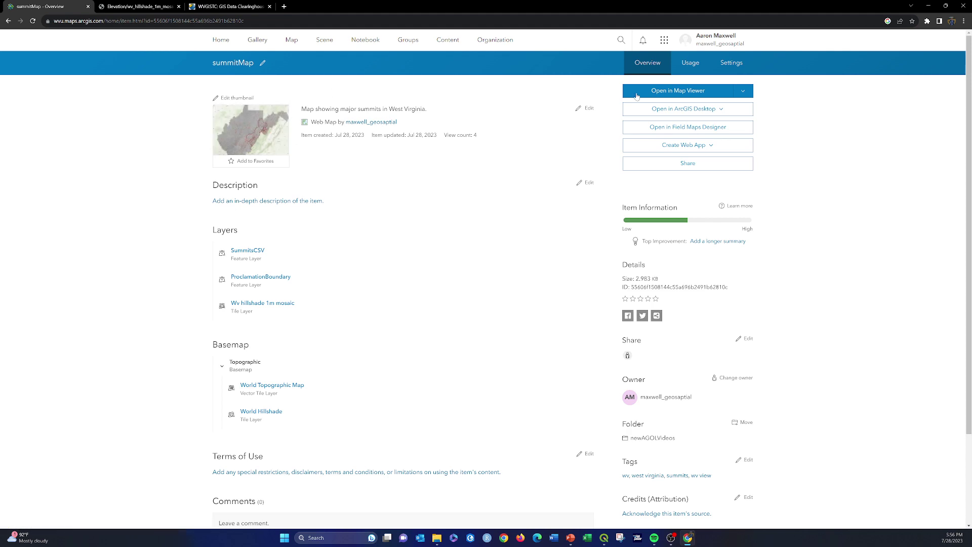
pyautogui.click(656, 92)
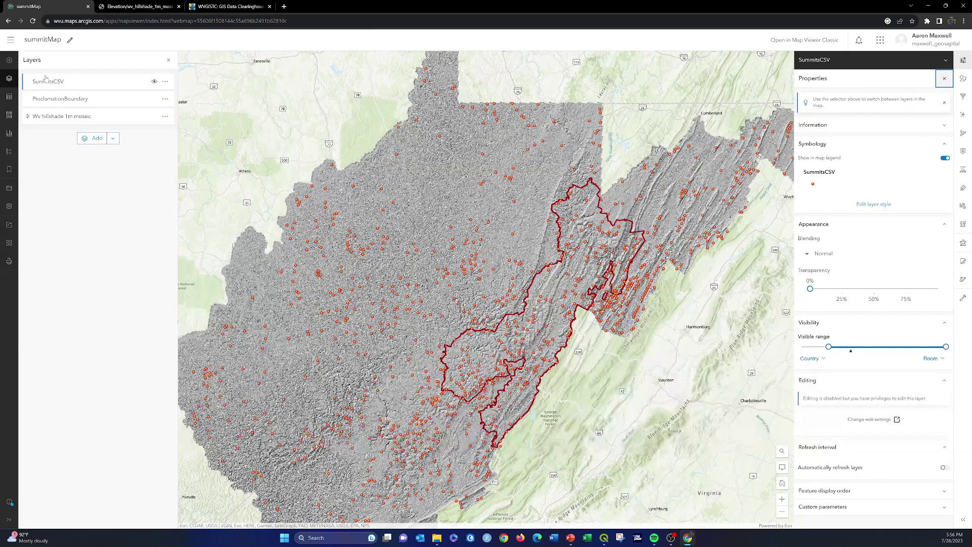
# Browse the My content layers available to add to summitMap, then close the layer browser without adding any
pyautogui.click(9, 60)
pyautogui.click(48, 63)
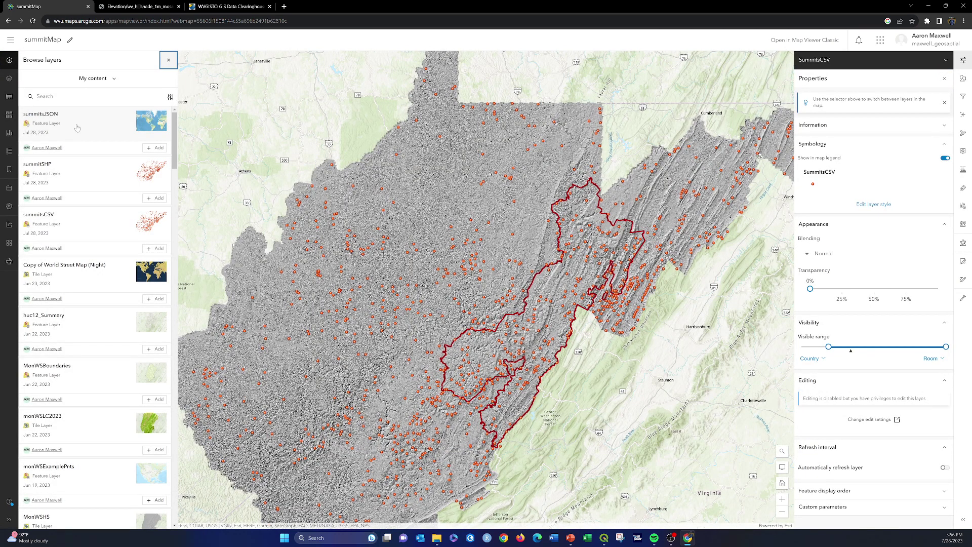
pyautogui.click(168, 60)
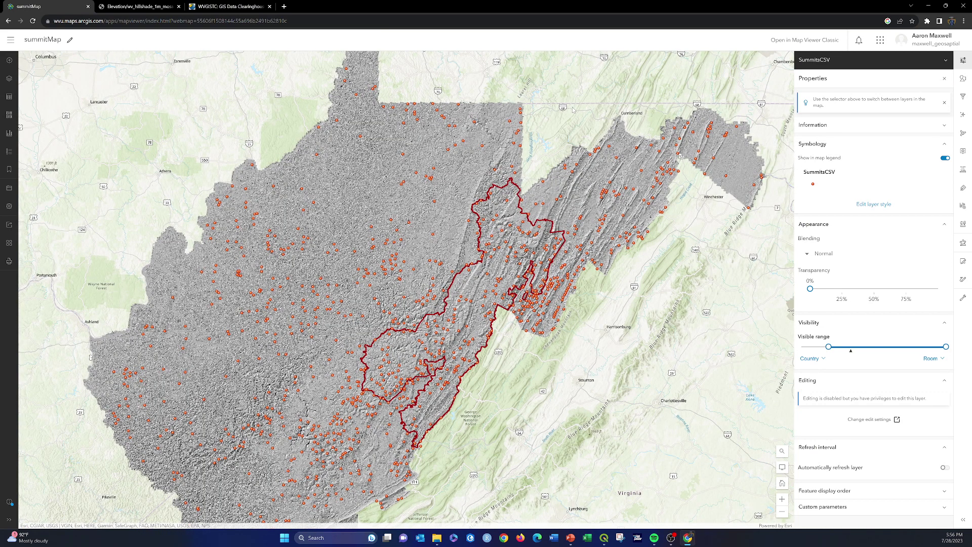